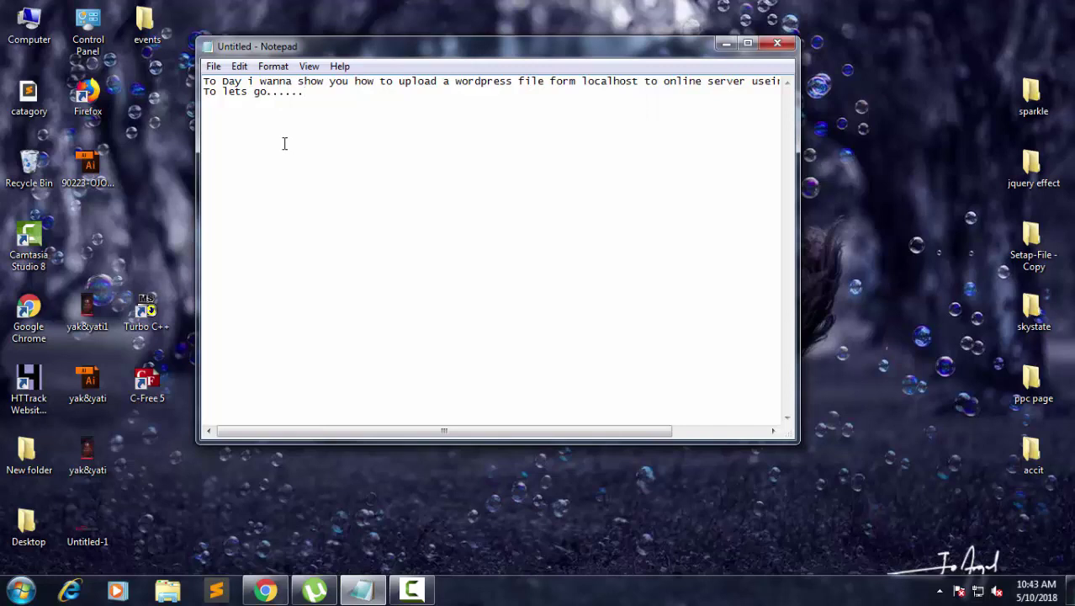
Discard the intro note about uploading WordPress and close Notepad without saving.
drag(216, 80, 557, 99)
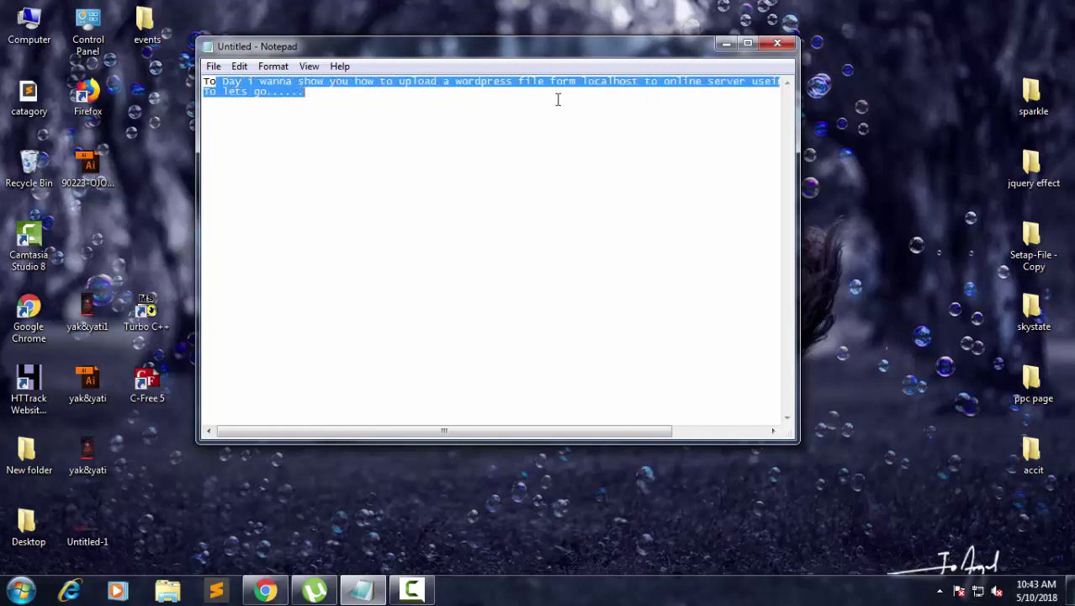
click(604, 174)
click(777, 43)
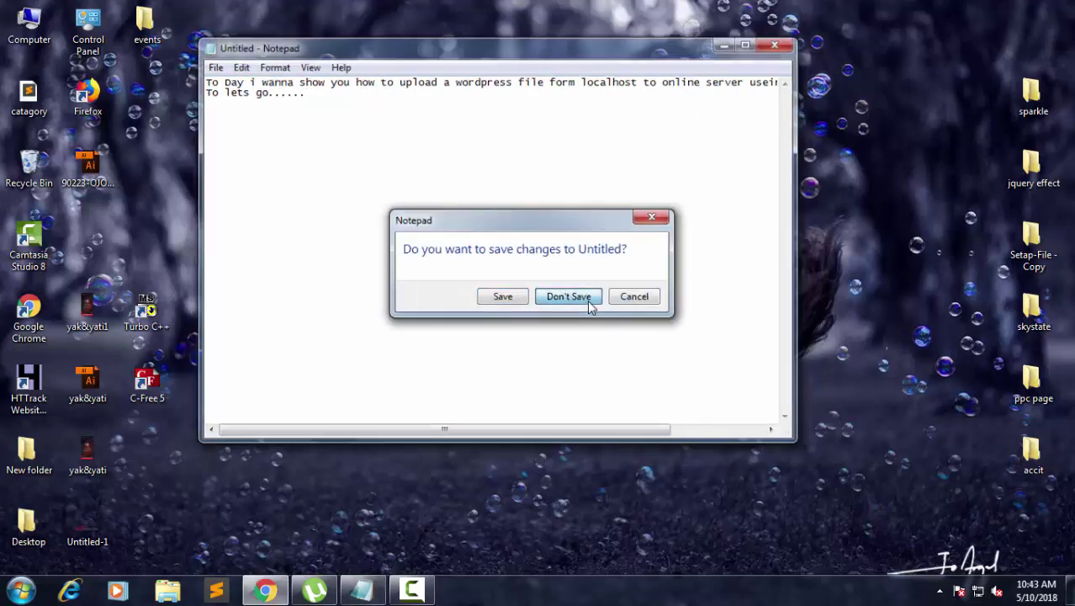
click(589, 303)
Refresh the desktop from its right-click menu.
right_click(417, 329)
right_click(425, 218)
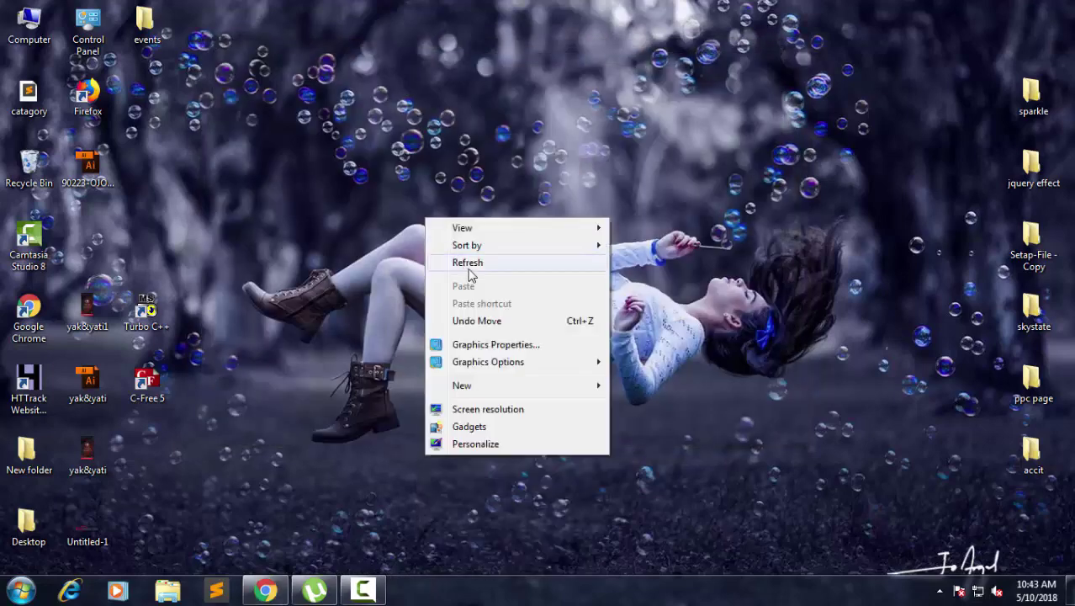
click(468, 271)
Launch XAMPP Control Panel, start MySQL and Apache, then close the panel.
click(21, 590)
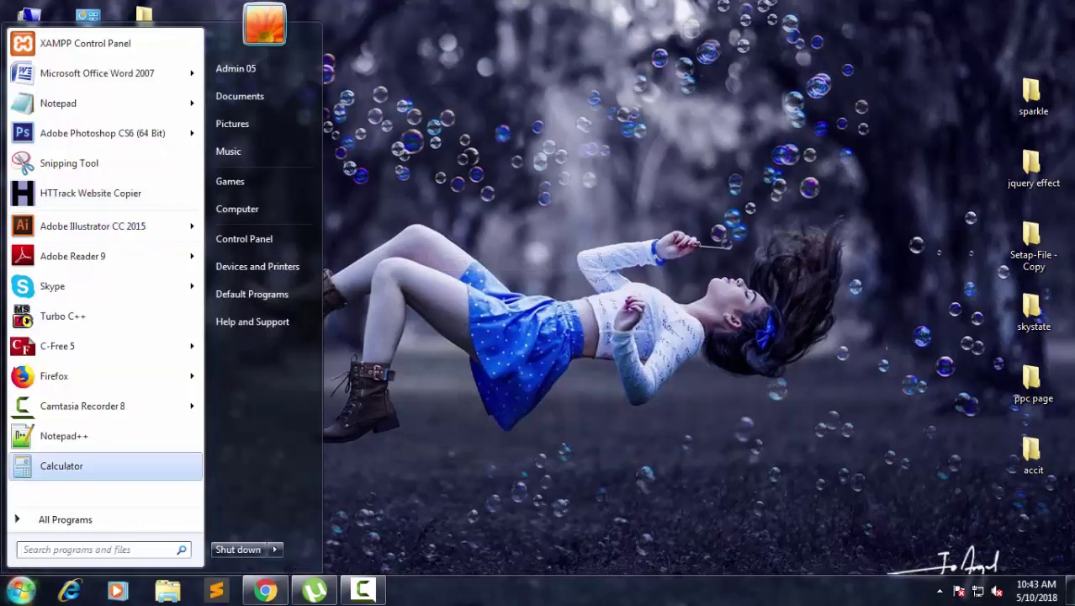
click(53, 49)
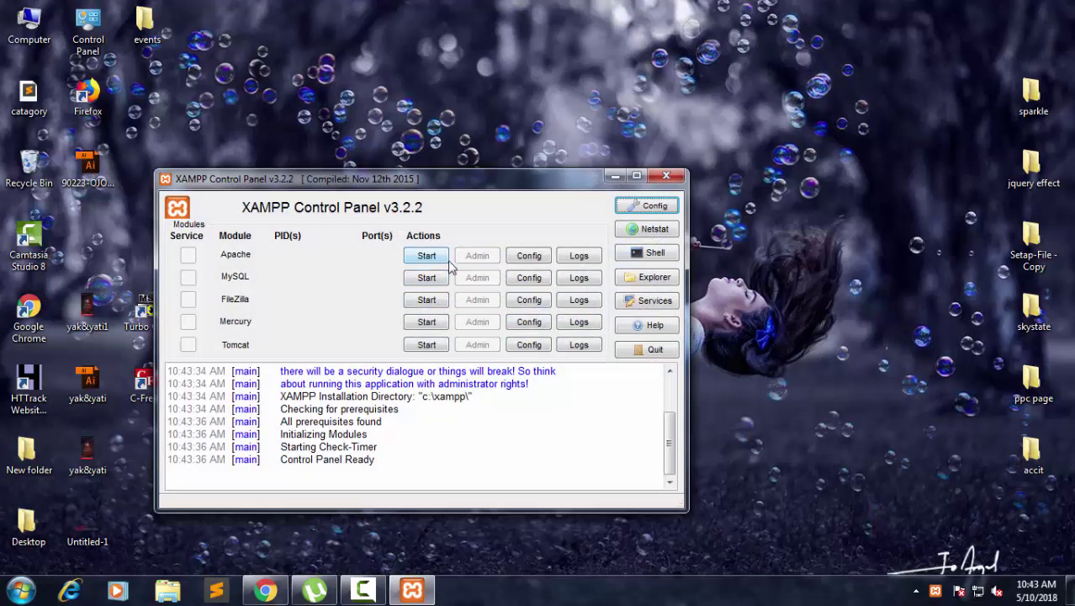
click(440, 281)
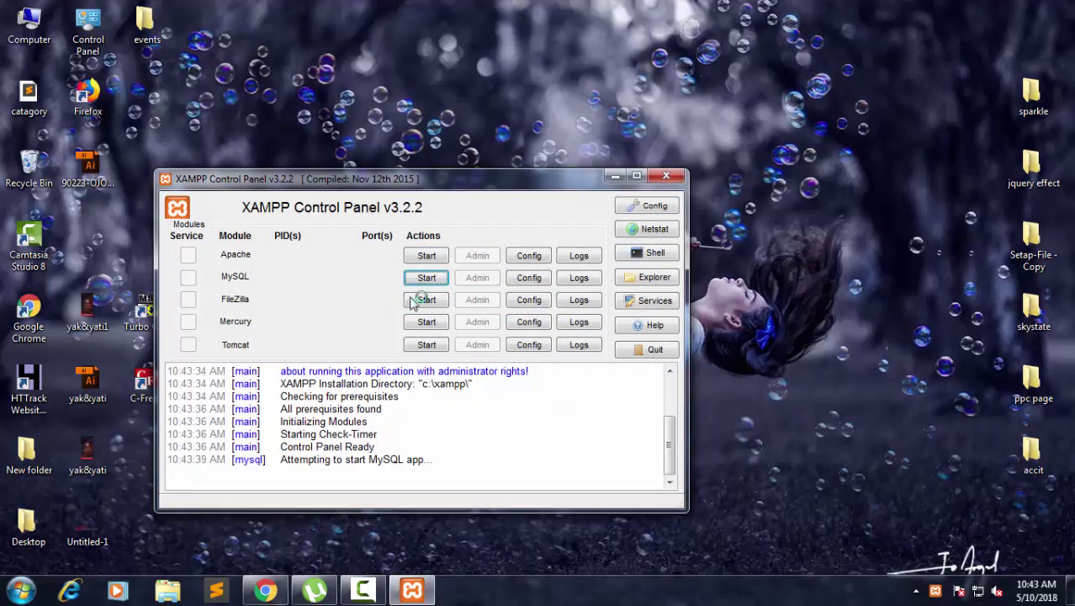
click(426, 256)
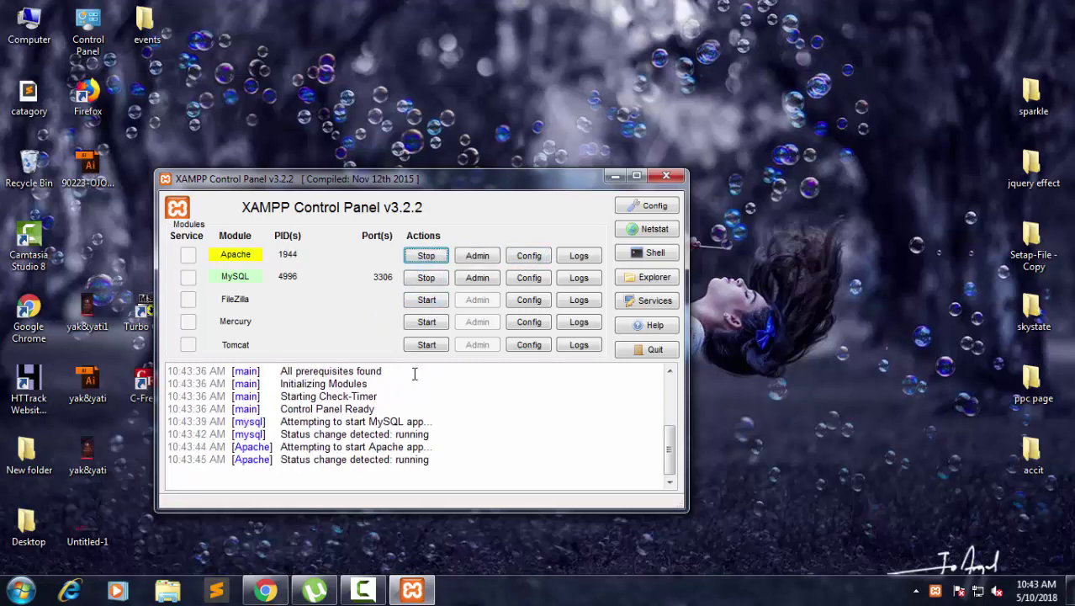
click(671, 178)
Refresh the desktop and bring up Chrome with a new tab, closing the Webmail tab.
right_click(374, 127)
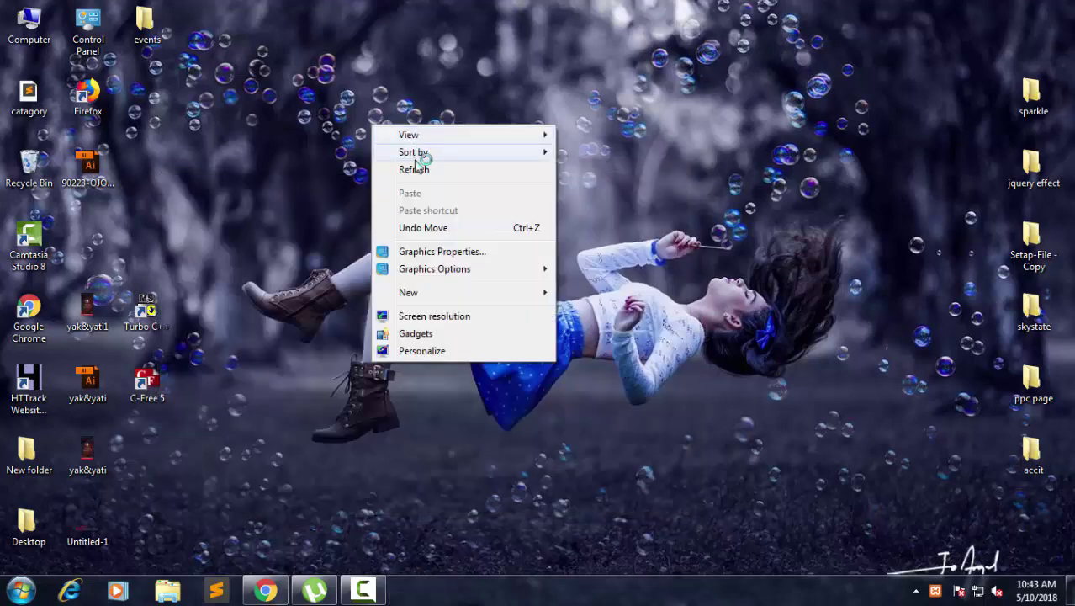
click(421, 169)
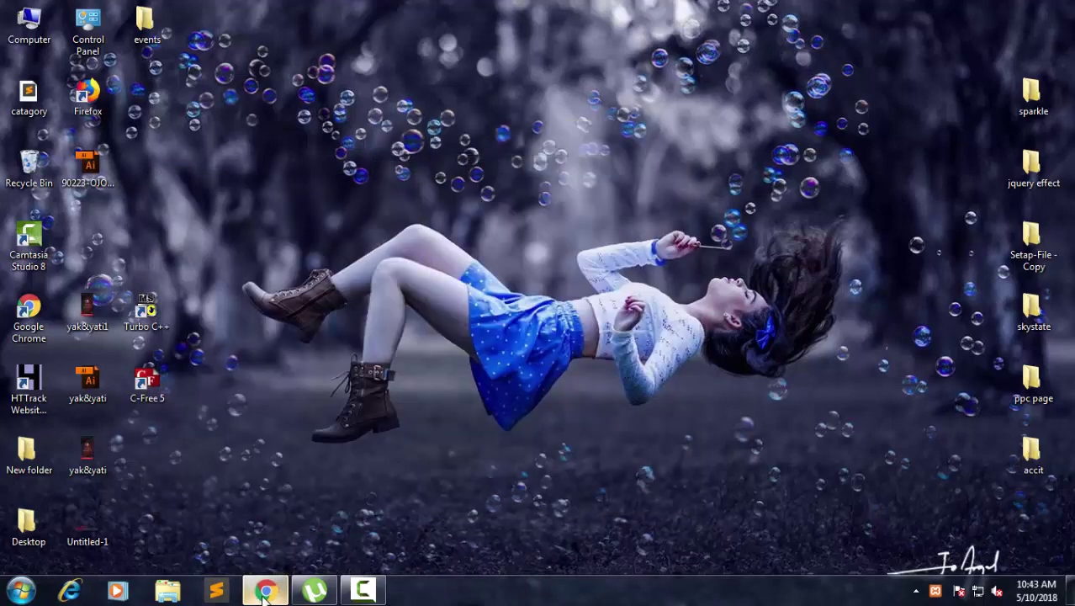
click(265, 590)
click(176, 12)
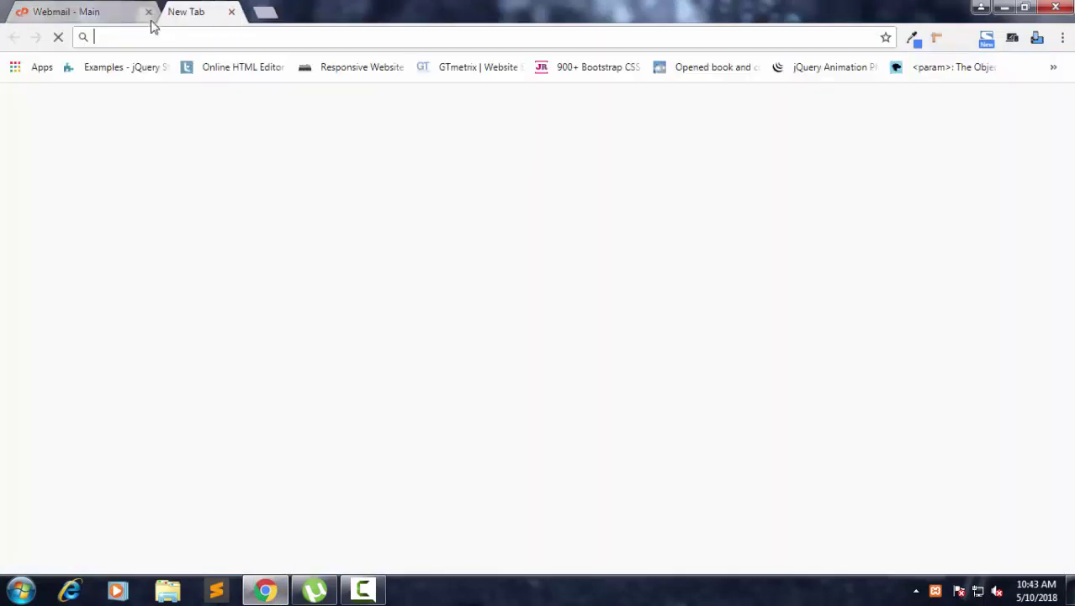
click(147, 13)
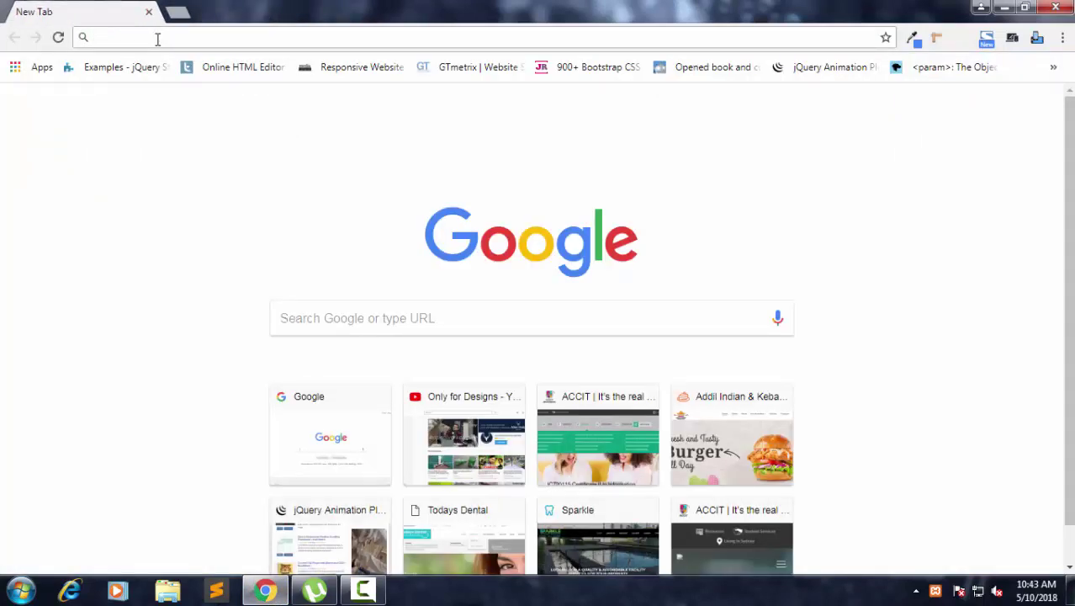
Load the local site at localhost/realEstast/ and reload it.
text(localhost/)
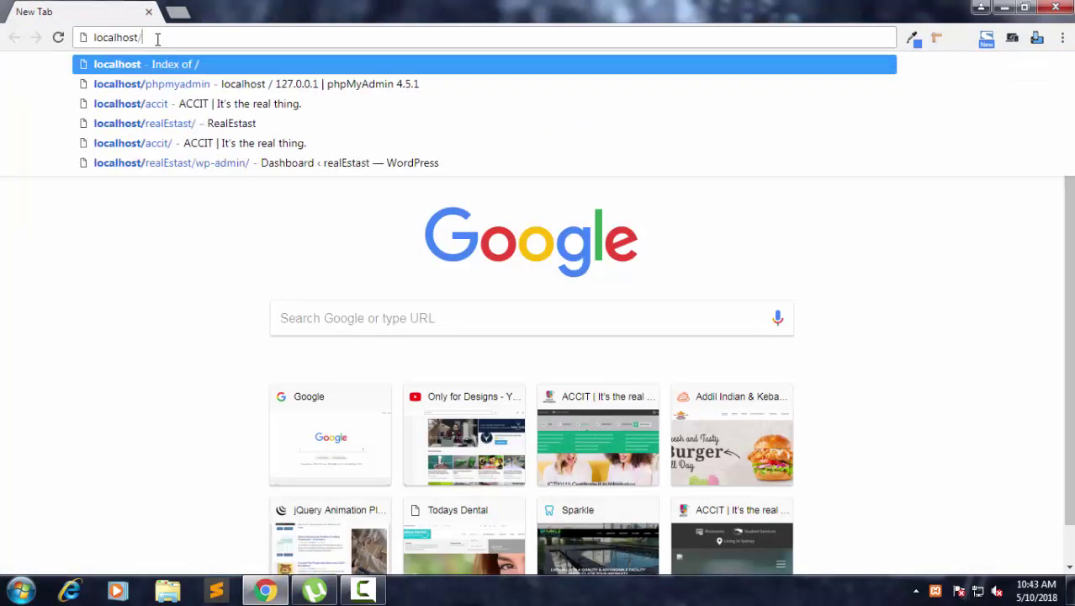
text(e)
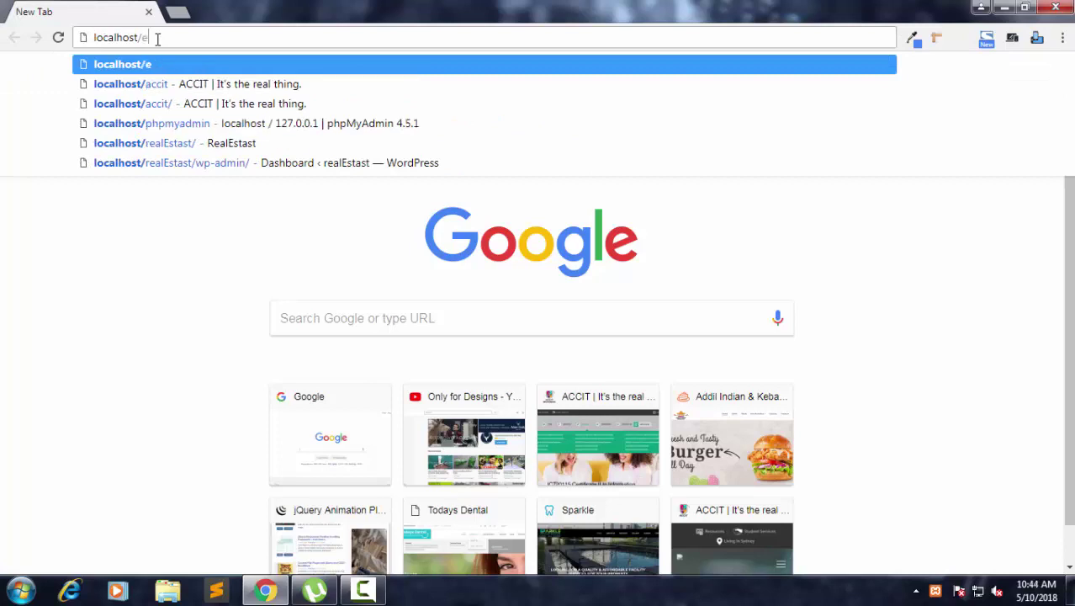
key(BackSpace)
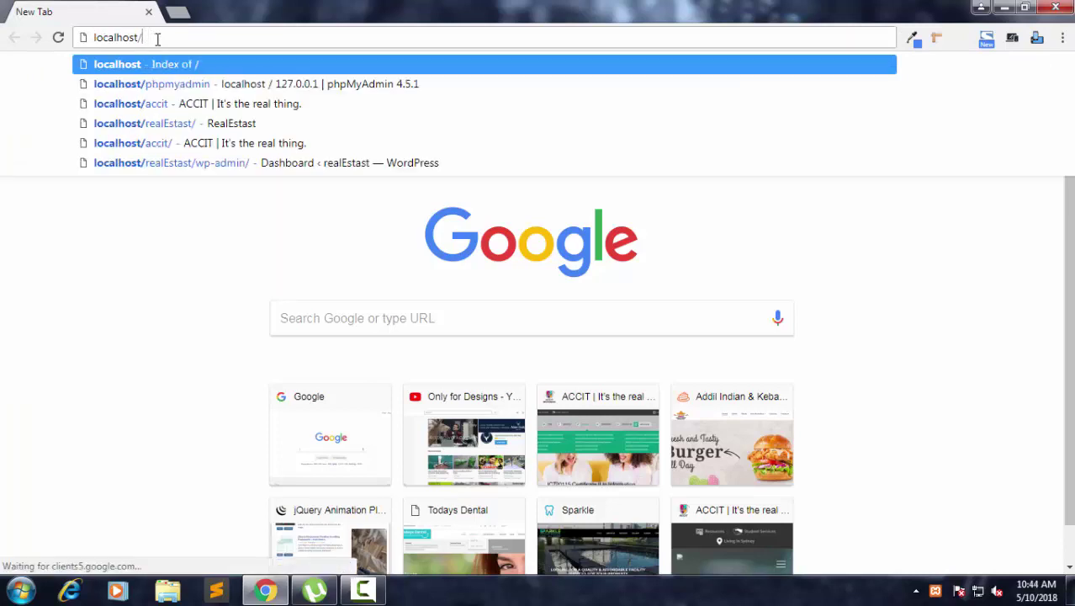
text(realEstast)
key(Return)
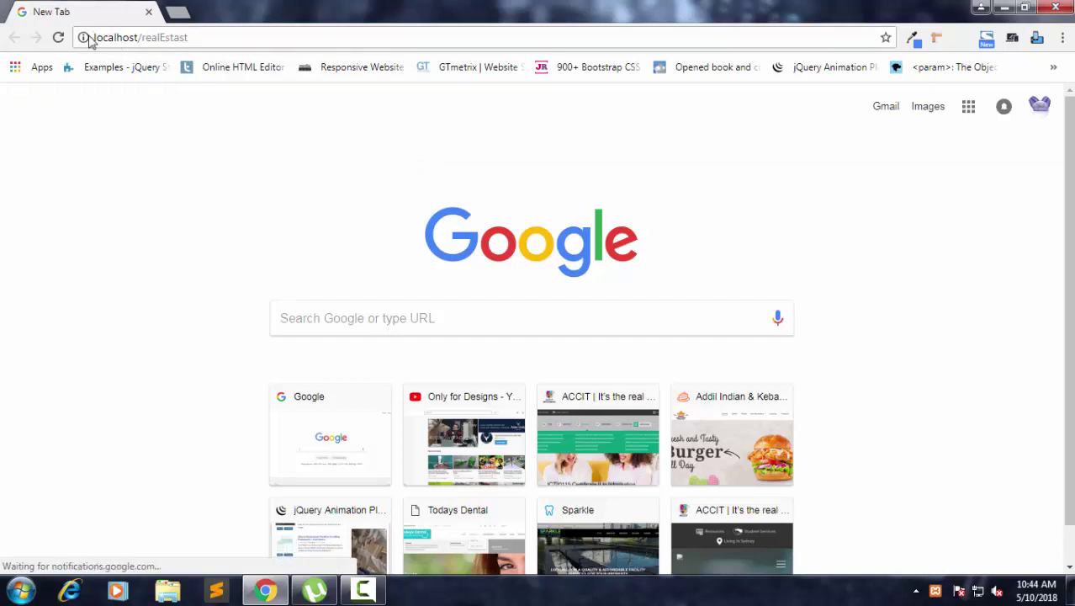
click(97, 40)
click(97, 40)
key(Return)
drag(95, 37, 192, 37)
click(192, 37)
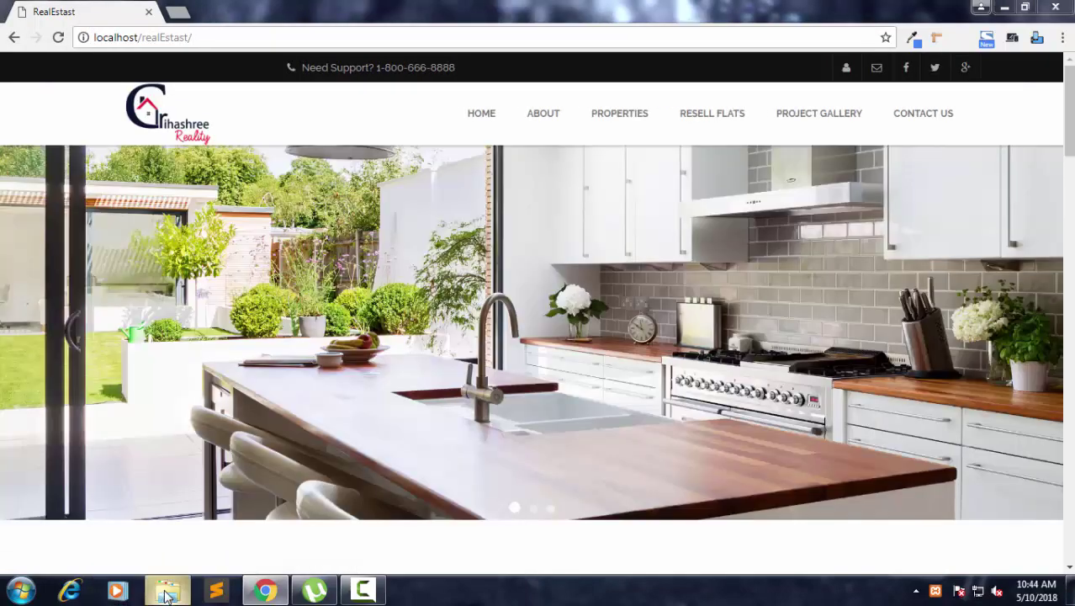
In a maximized Explorer, open C:\xampp\htdocs\realEstast.
click(167, 589)
click(783, 28)
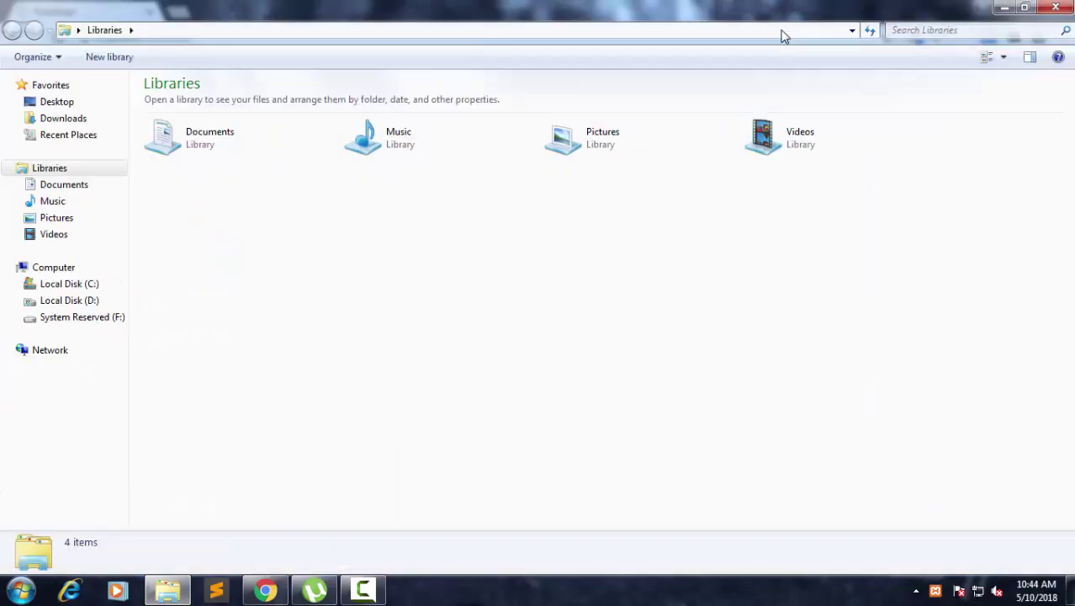
click(68, 301)
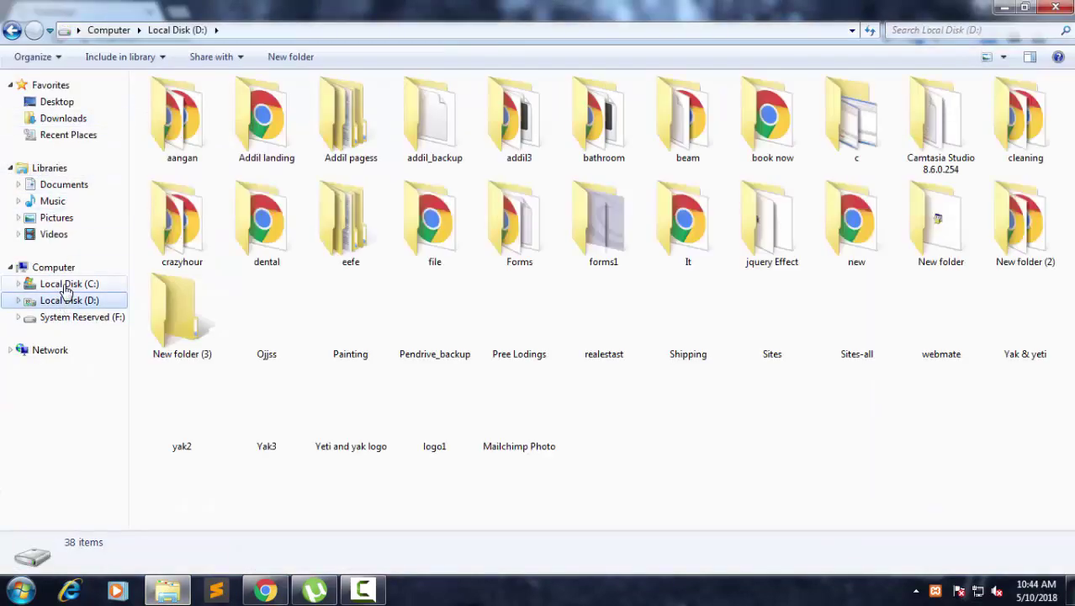
click(67, 284)
double_click(195, 236)
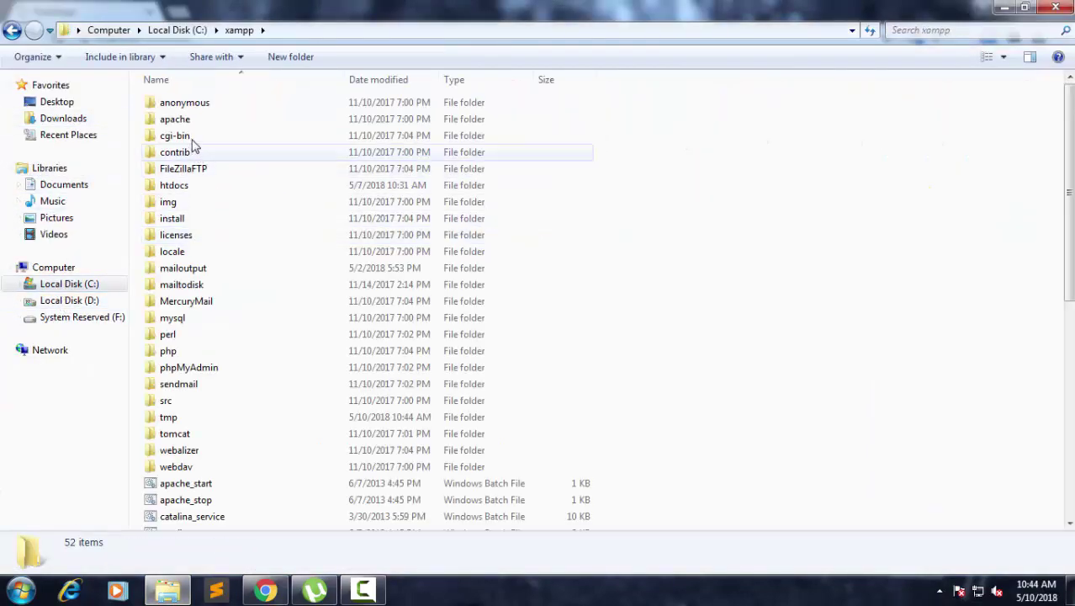
double_click(187, 188)
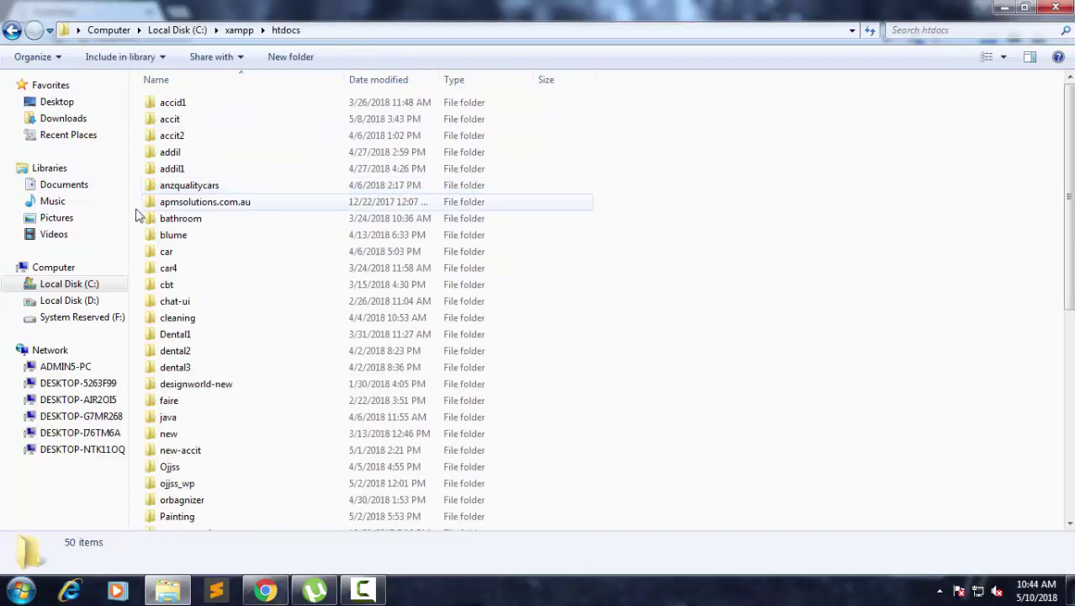
scroll(202, 311, down, 5)
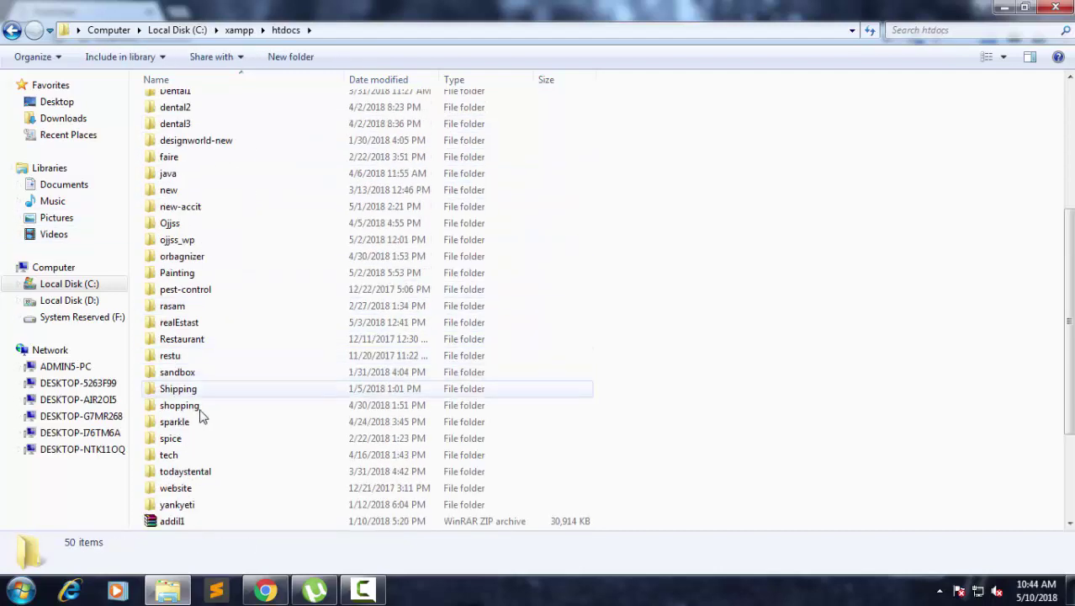
double_click(187, 325)
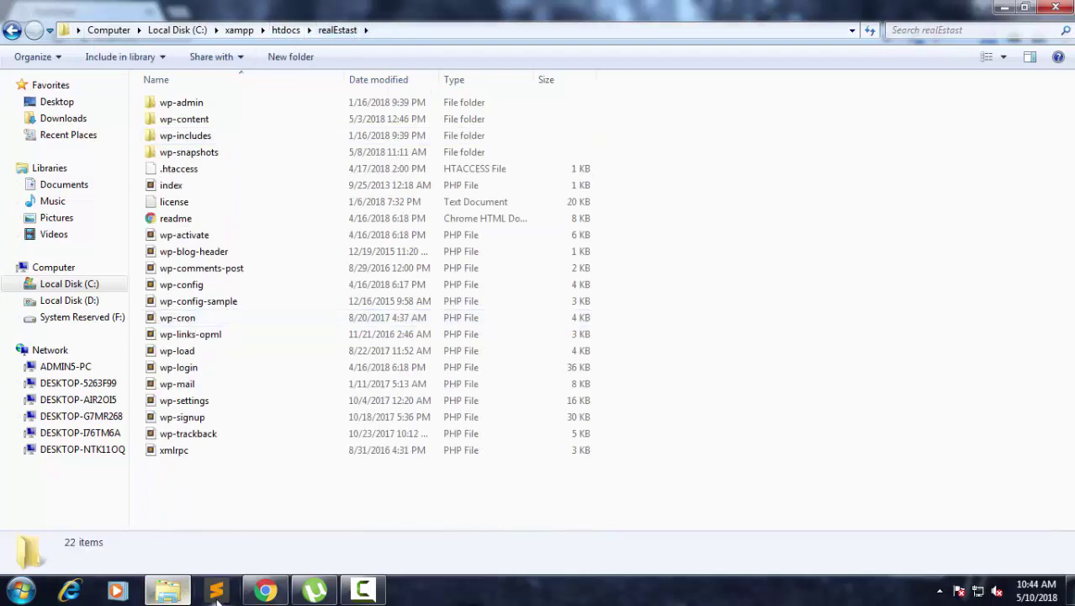
Switch back to Chrome showing the RealEstast site.
click(265, 591)
click(101, 37)
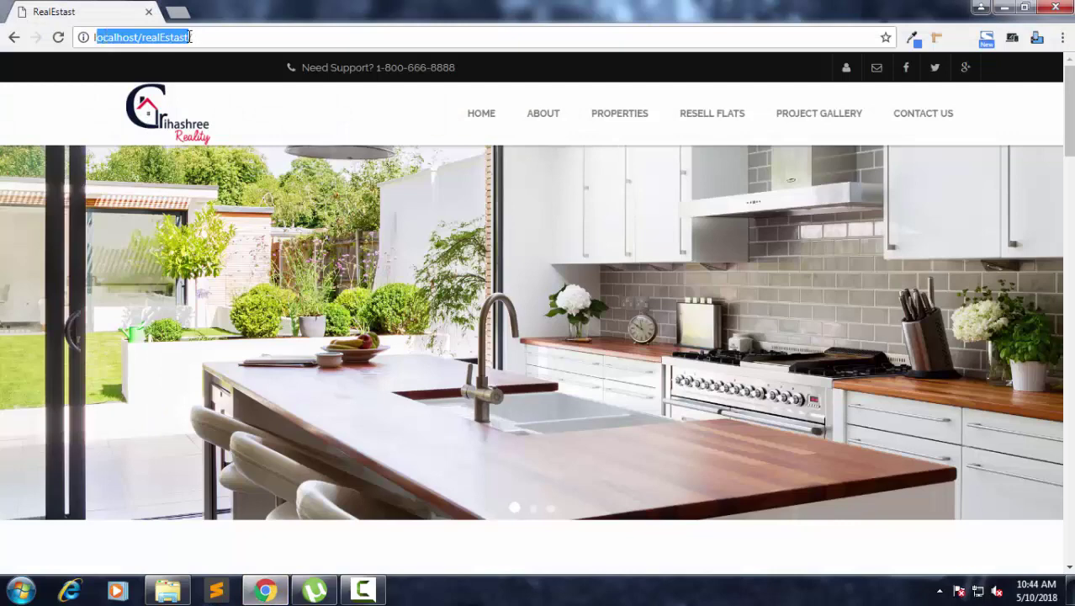
click(265, 591)
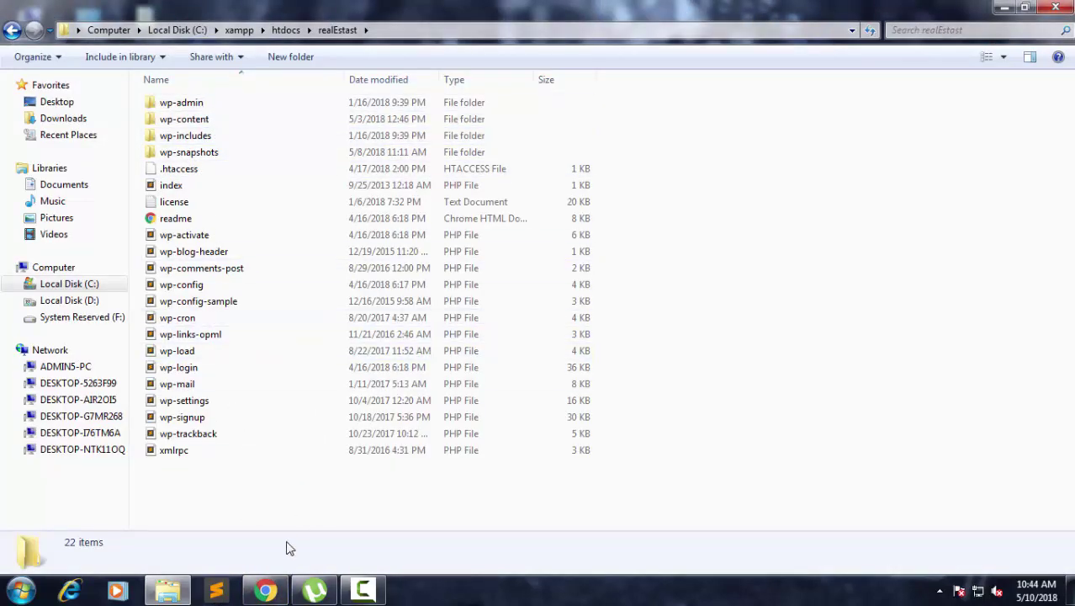
click(265, 590)
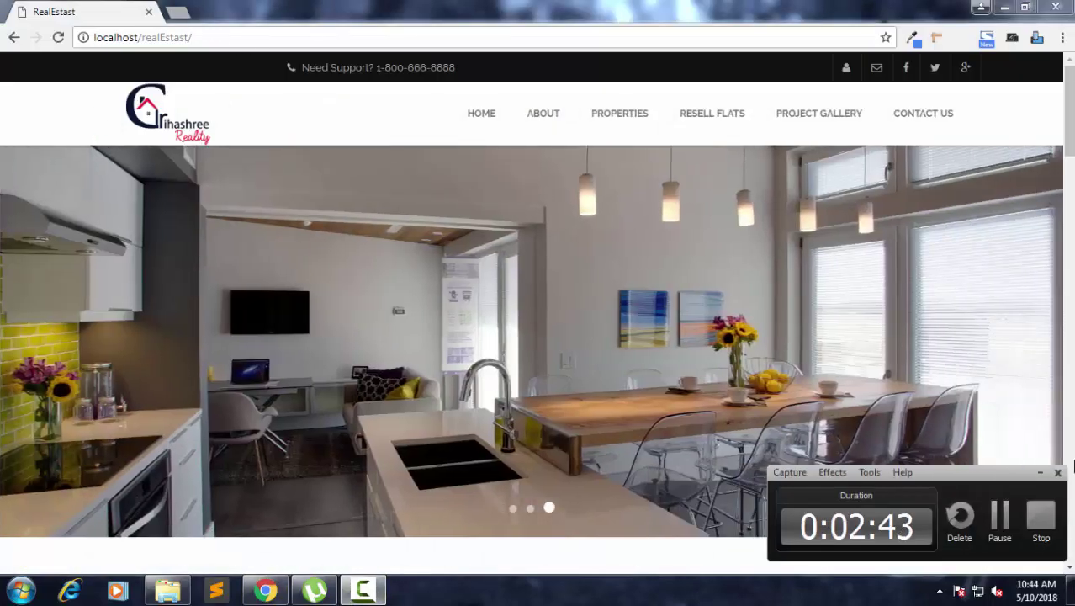
Open the admin login page by appending wp to localhost/realEstast/.
click(1009, 519)
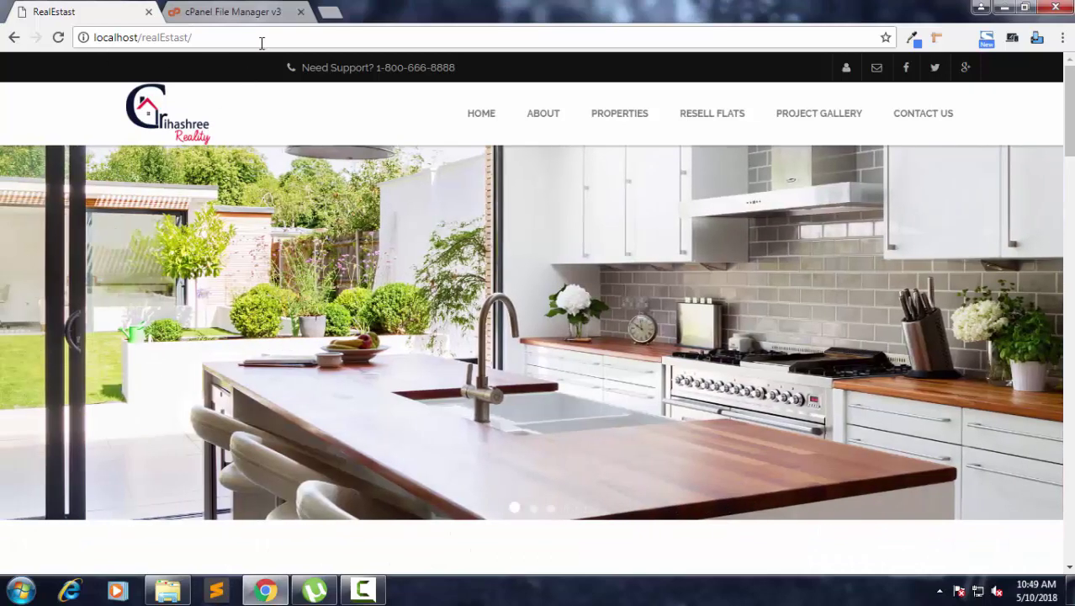
click(266, 37)
click(267, 38)
text(wp)
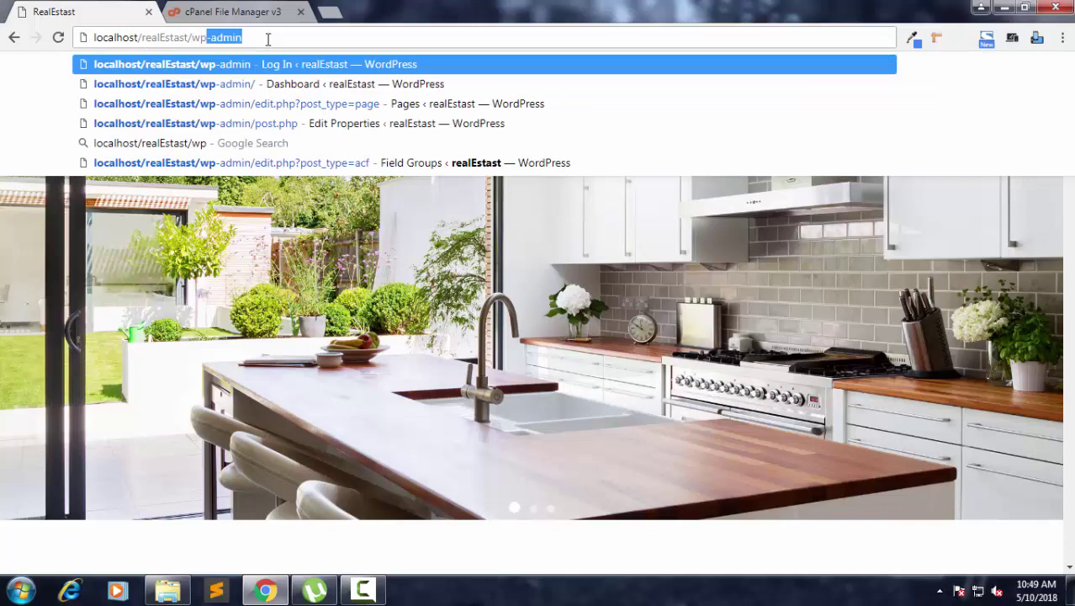
key(Return)
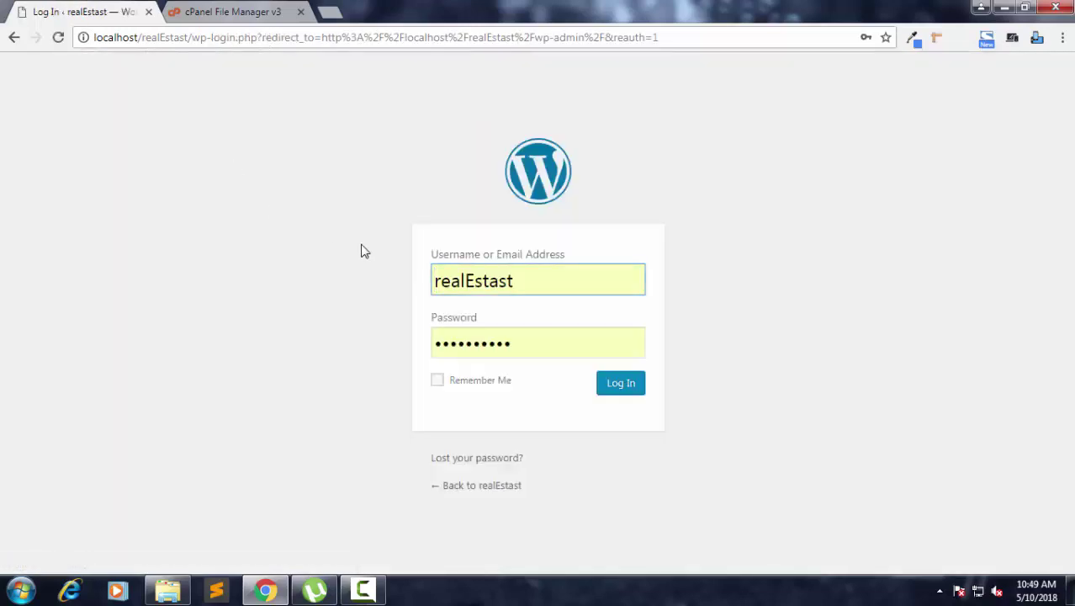
Log in with the saved credentials and scroll through the Dashboard.
double_click(542, 271)
click(675, 238)
click(625, 337)
click(639, 393)
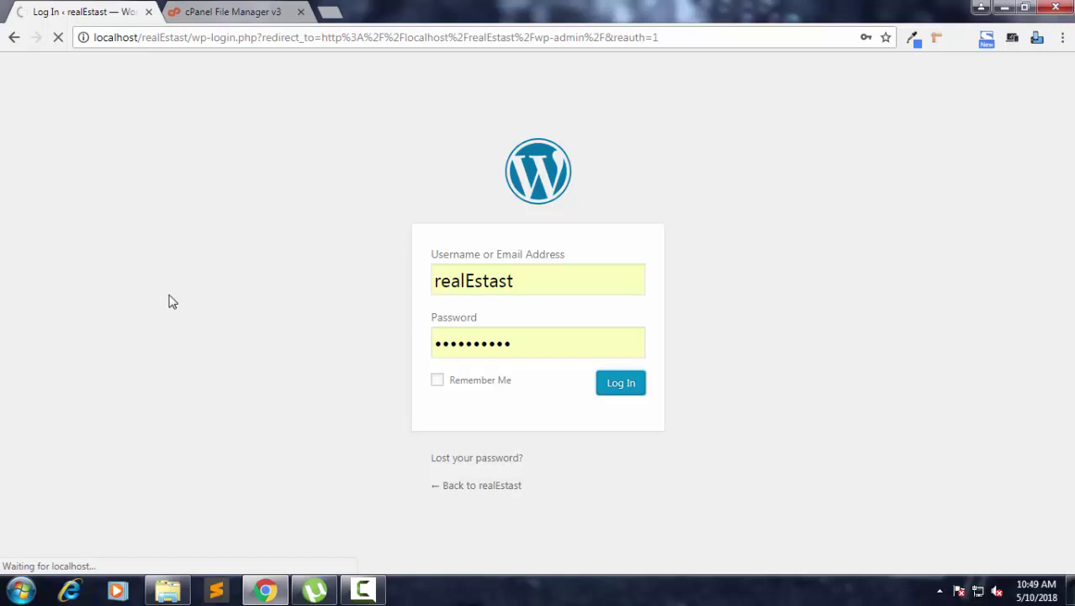
scroll(257, 136, down, 2)
scroll(260, 139, up, 2)
scroll(79, 196, down, 3)
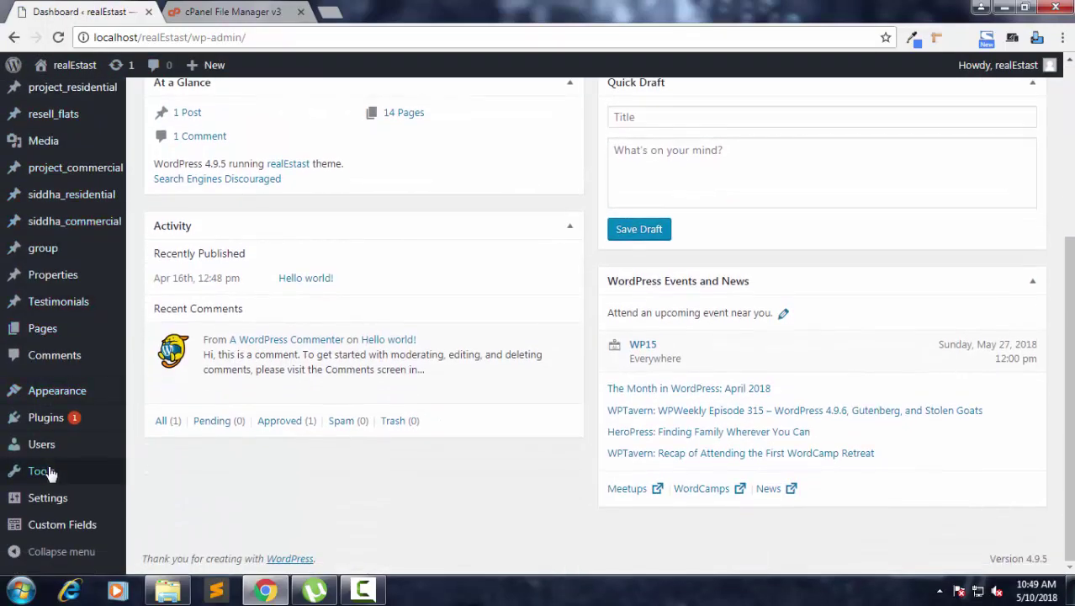
Open Plugins > Add New, try searching Duplicator, then return to Installed Plugins and reopen Add New.
click(37, 421)
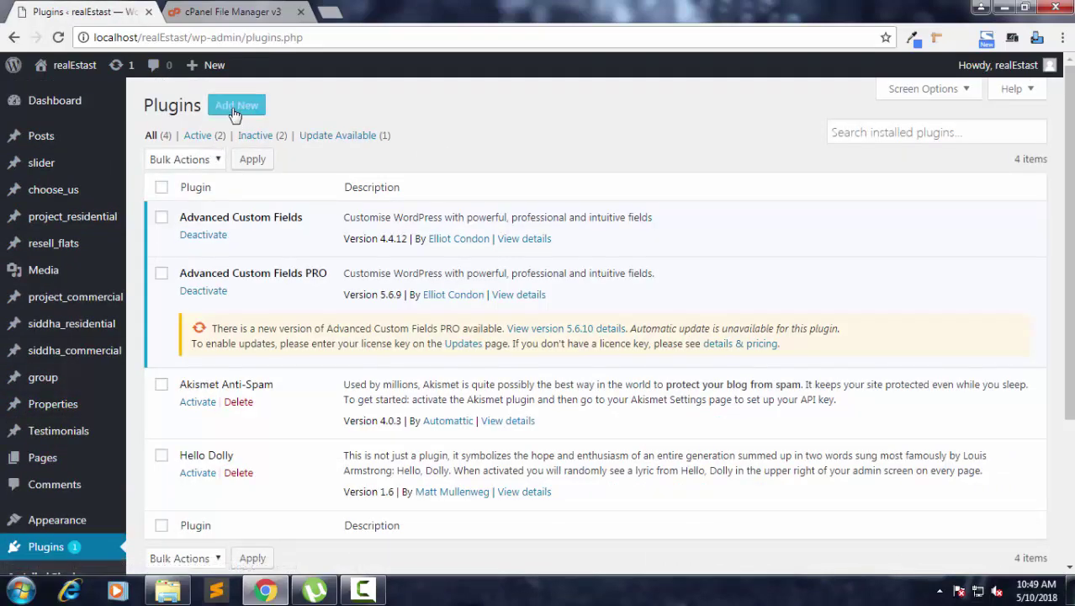
click(234, 113)
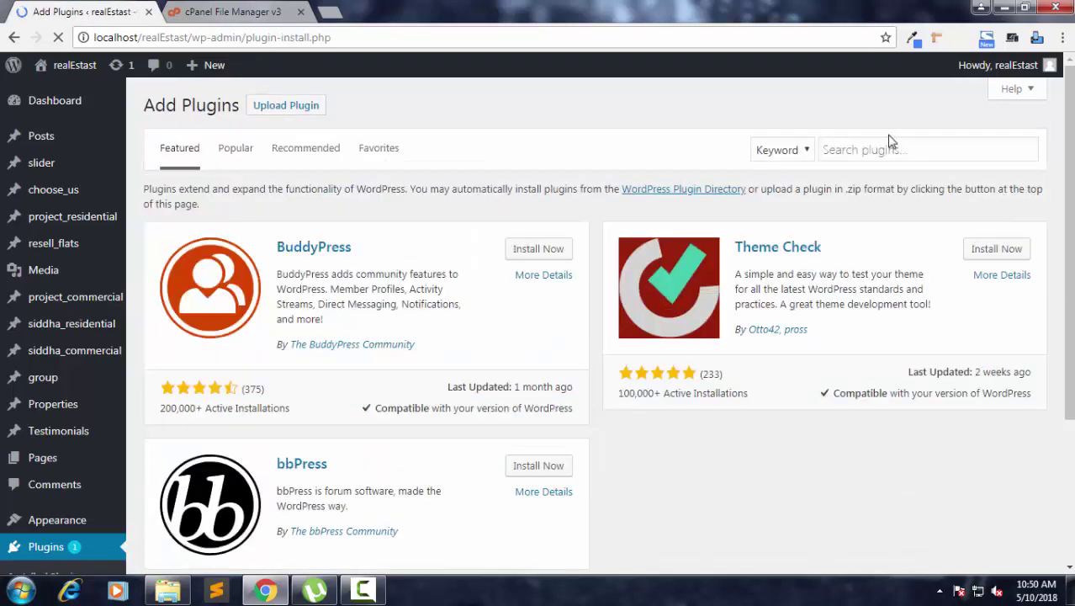
click(886, 148)
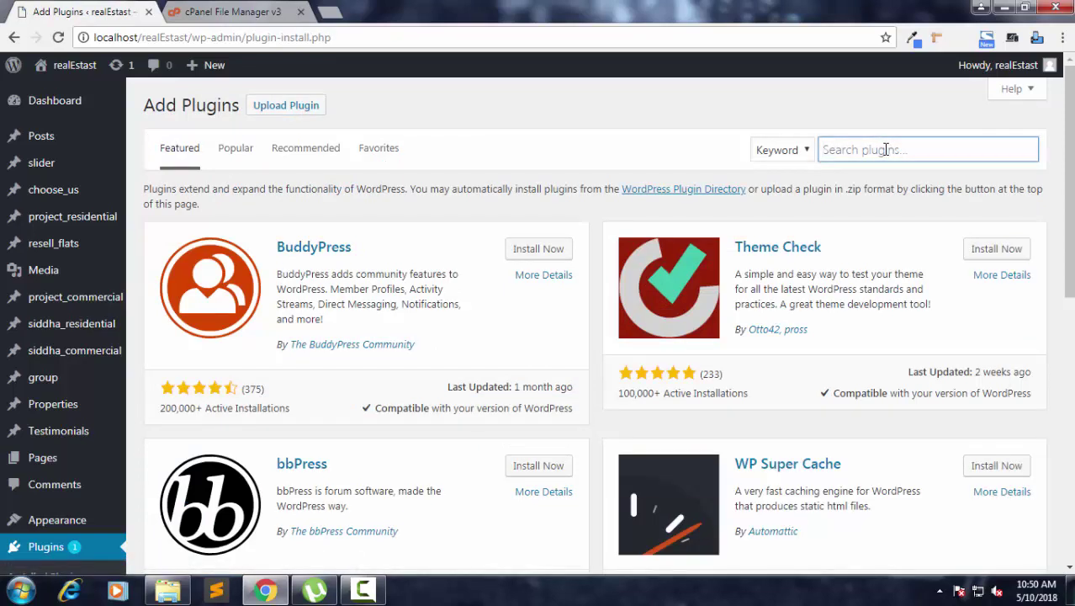
text(Dup)
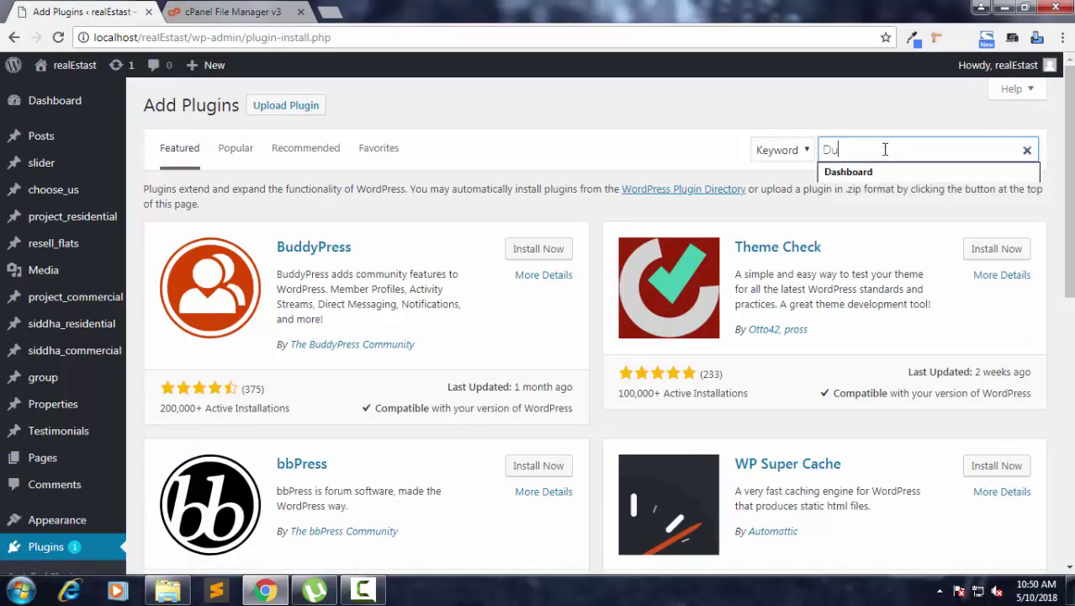
text(licator)
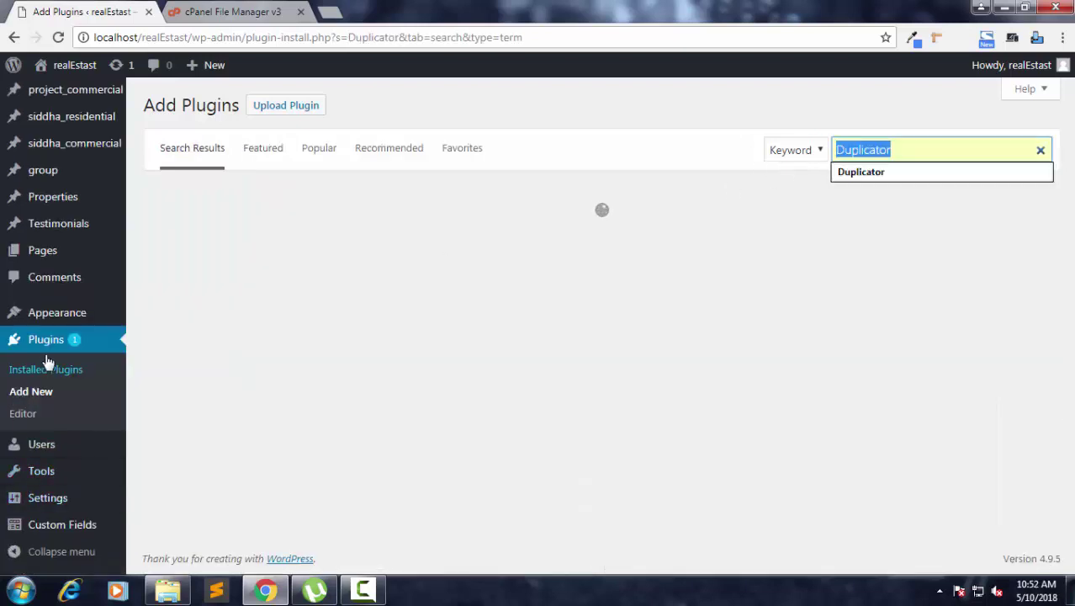
click(46, 363)
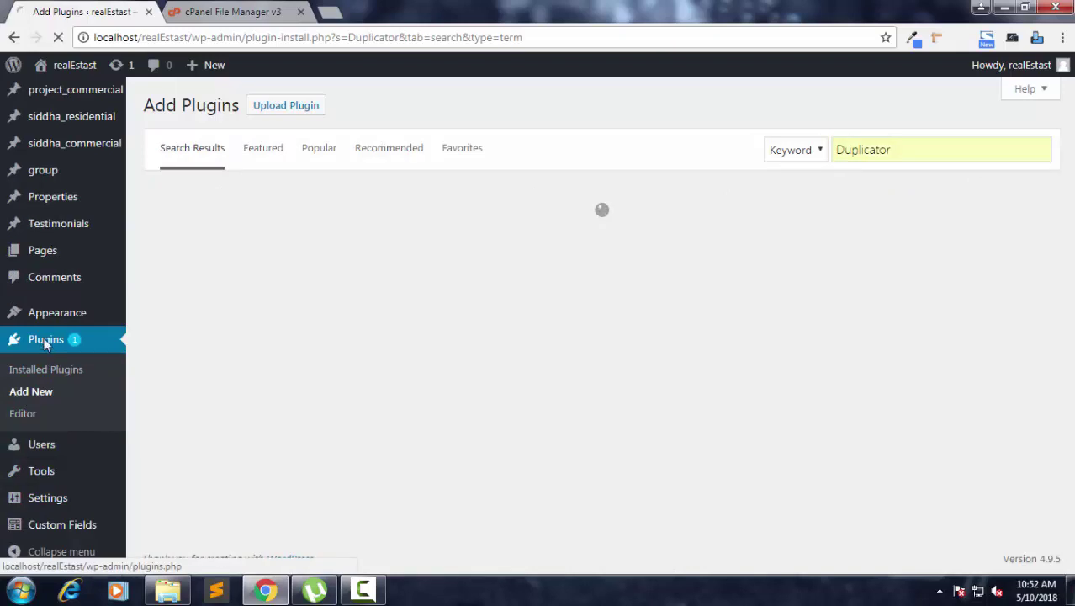
click(47, 341)
click(241, 112)
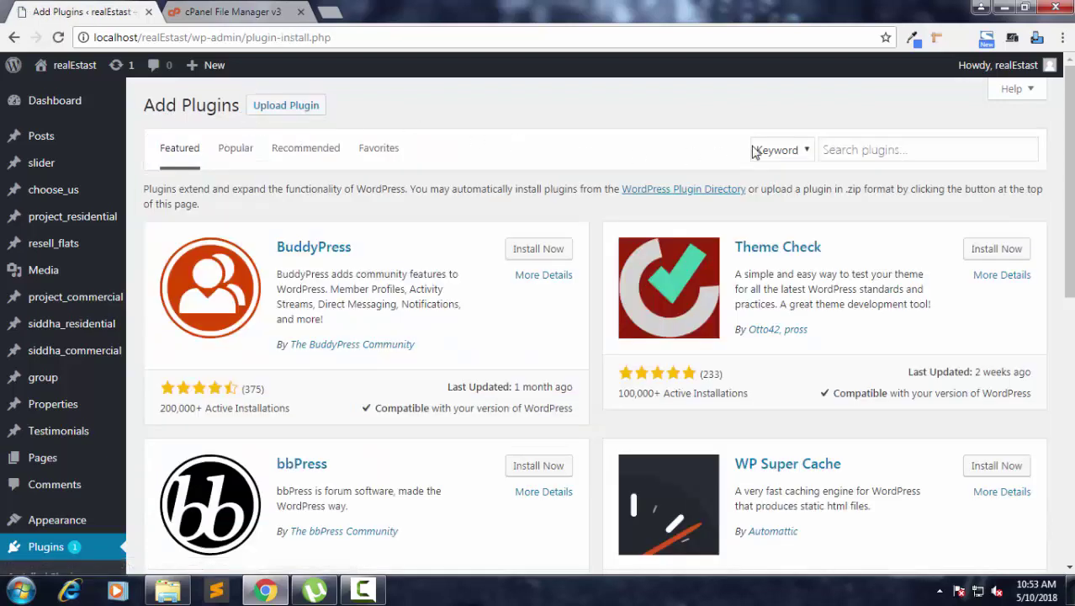
Search plugins for Duplicator and install Duplicator – WordPress Migration Plugin.
click(911, 153)
text(Duplicator)
key(Return)
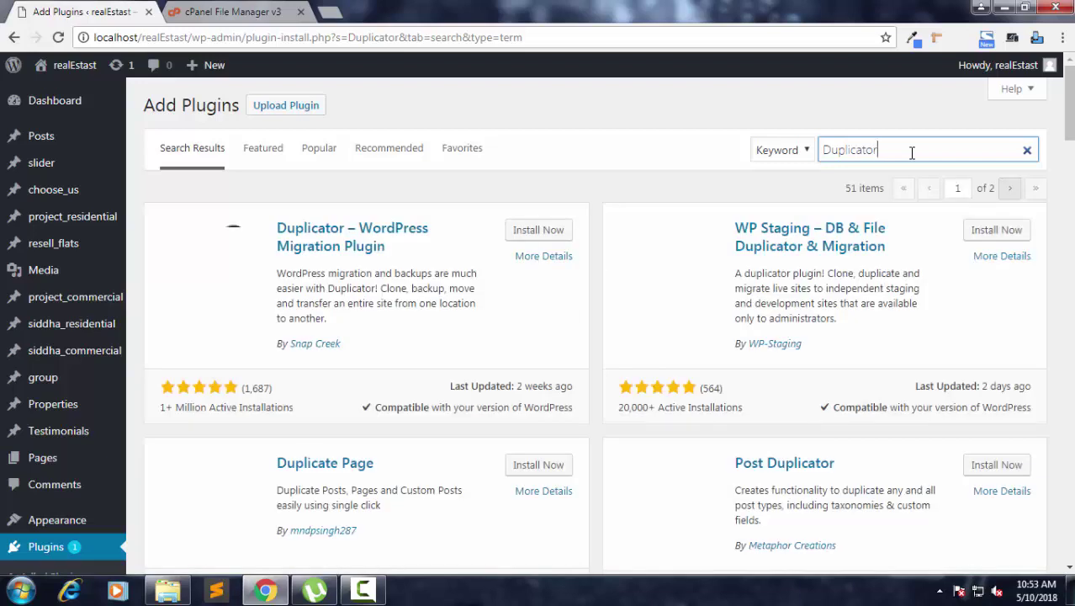
click(537, 232)
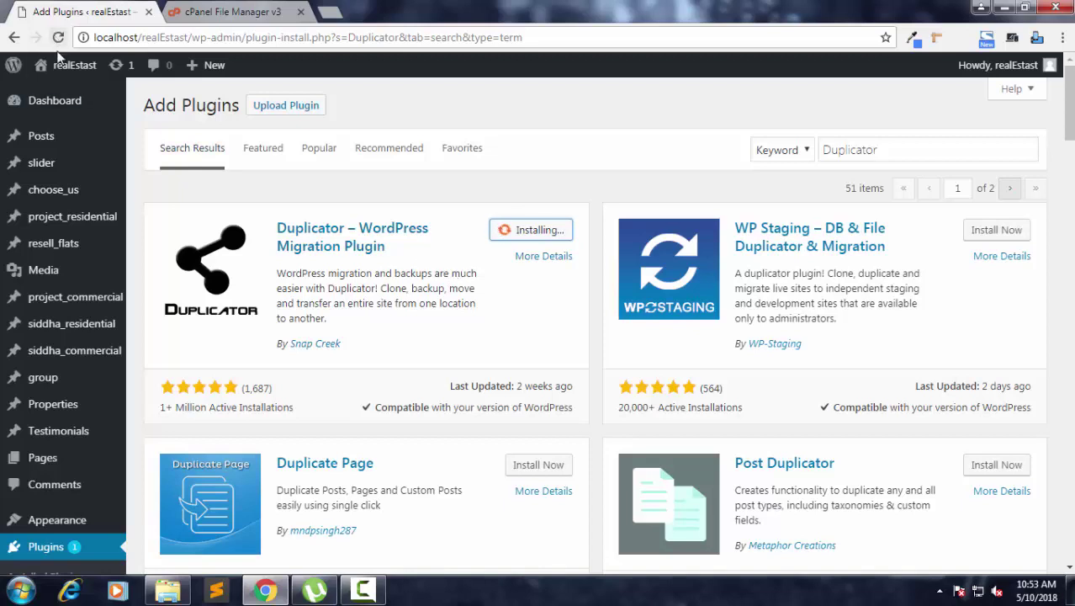
Open the site front end in a new tab and scroll through the homepage.
mouse_move(66, 75)
middle_click(69, 101)
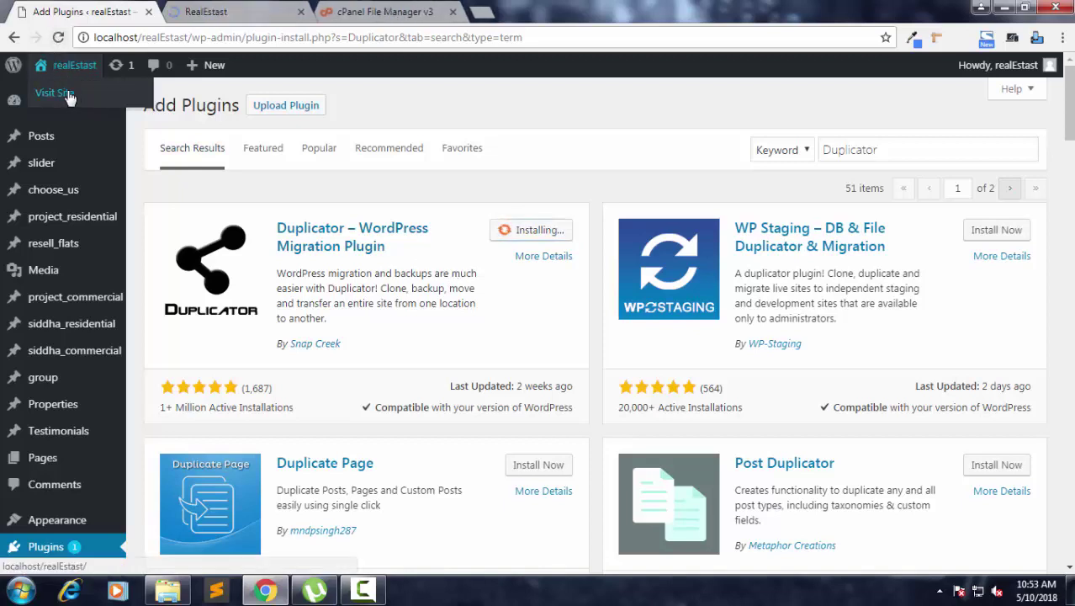
click(229, 9)
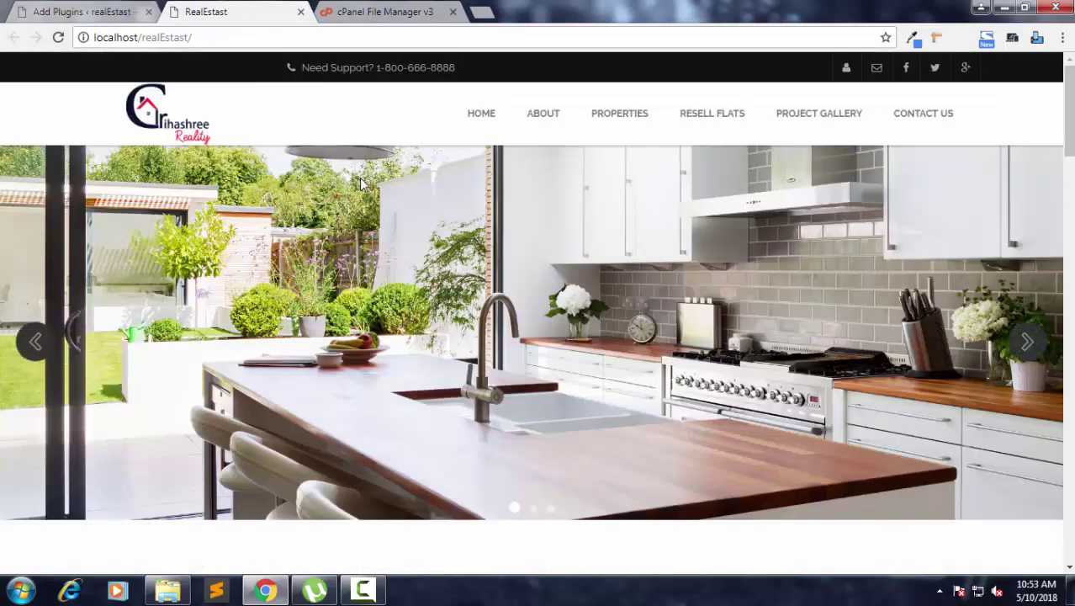
scroll(412, 228, down, 7)
scroll(422, 233, down, 13)
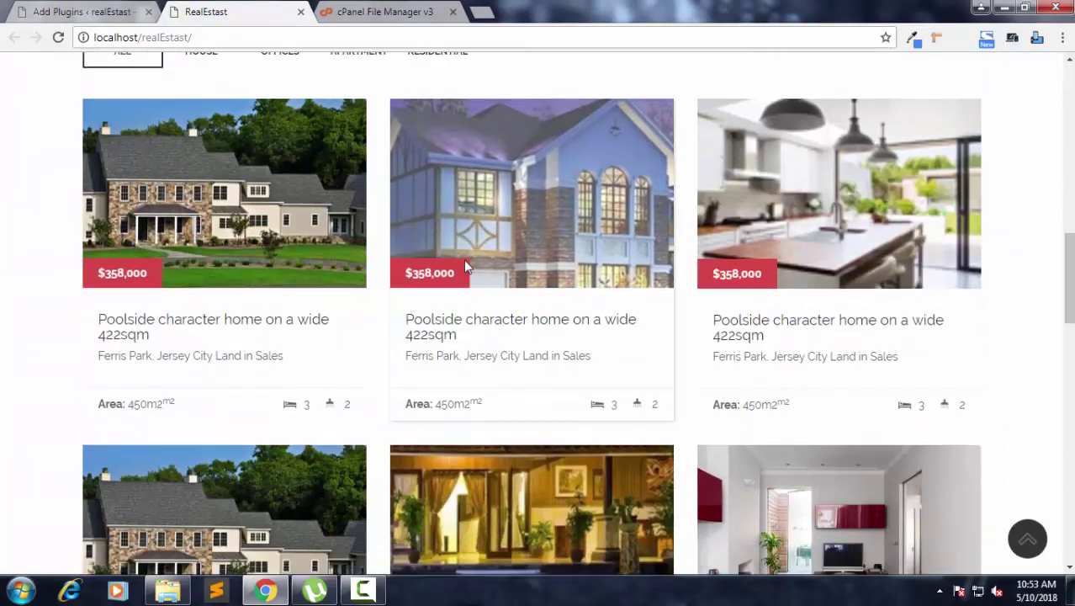
scroll(470, 271, down, 10)
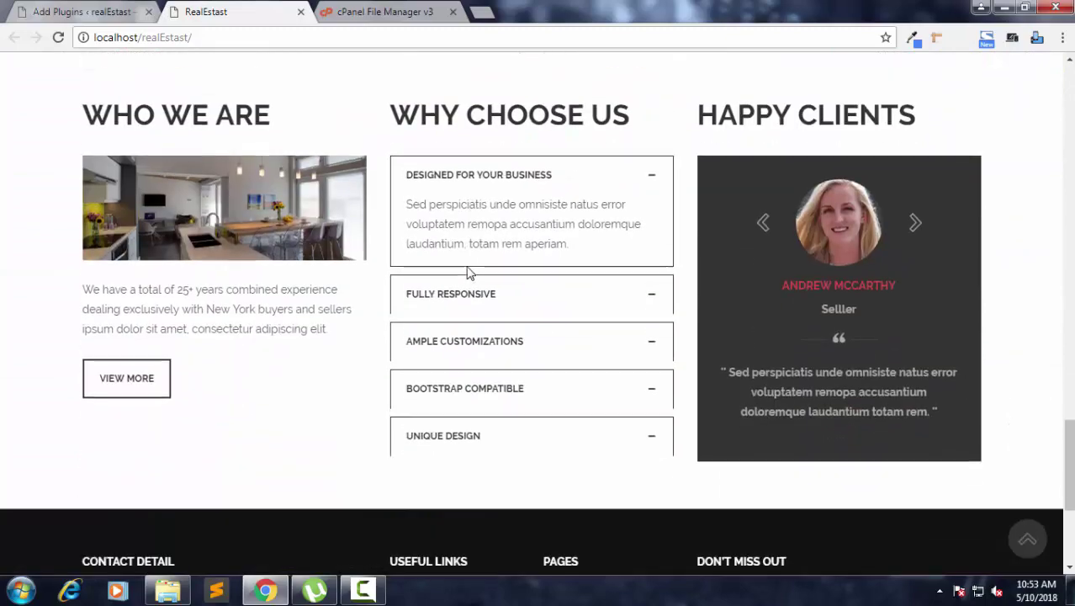
scroll(470, 273, up, 10)
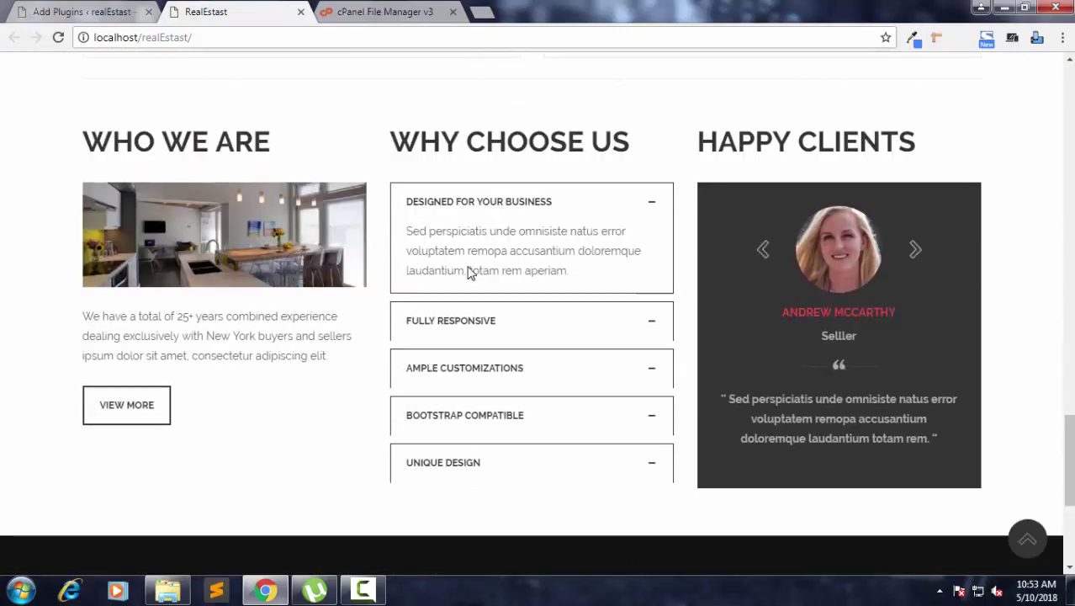
scroll(471, 275, up, 11)
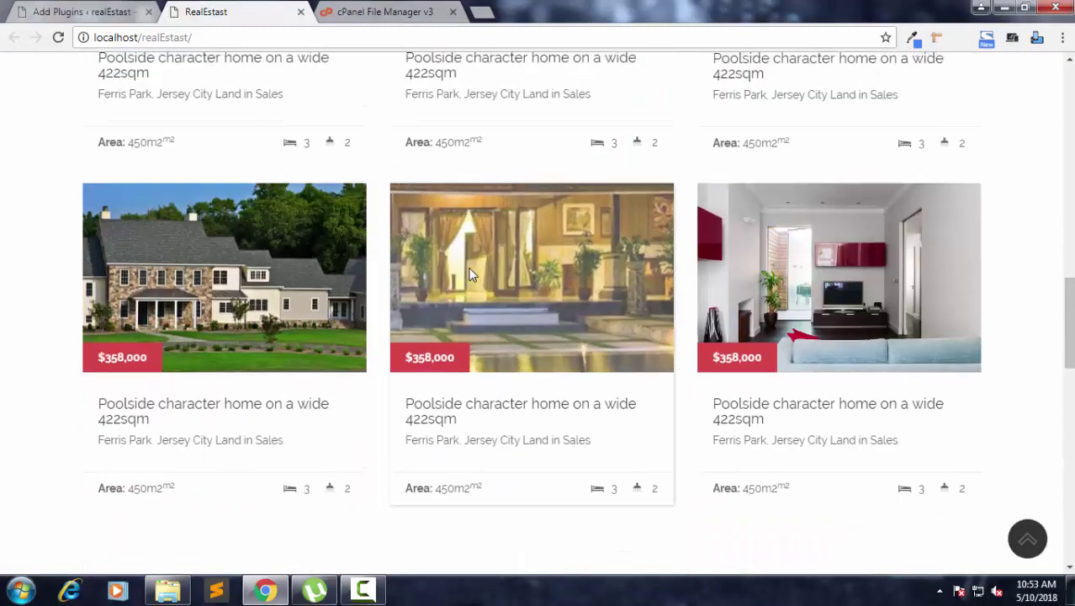
scroll(470, 274, down, 5)
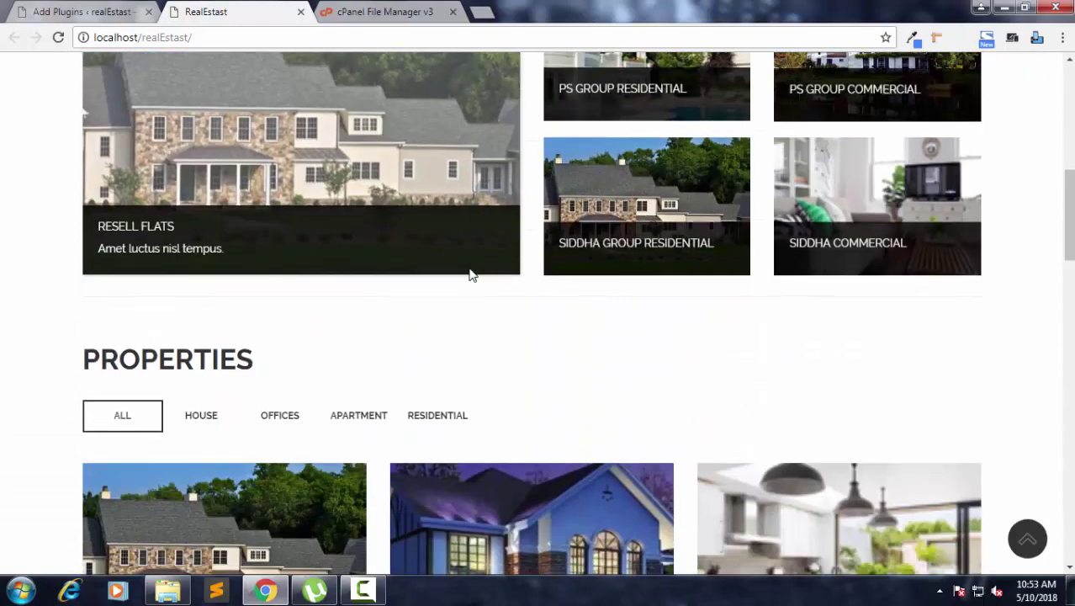
Filter the homepage properties by offices, apartments and residential, then show all again.
click(278, 180)
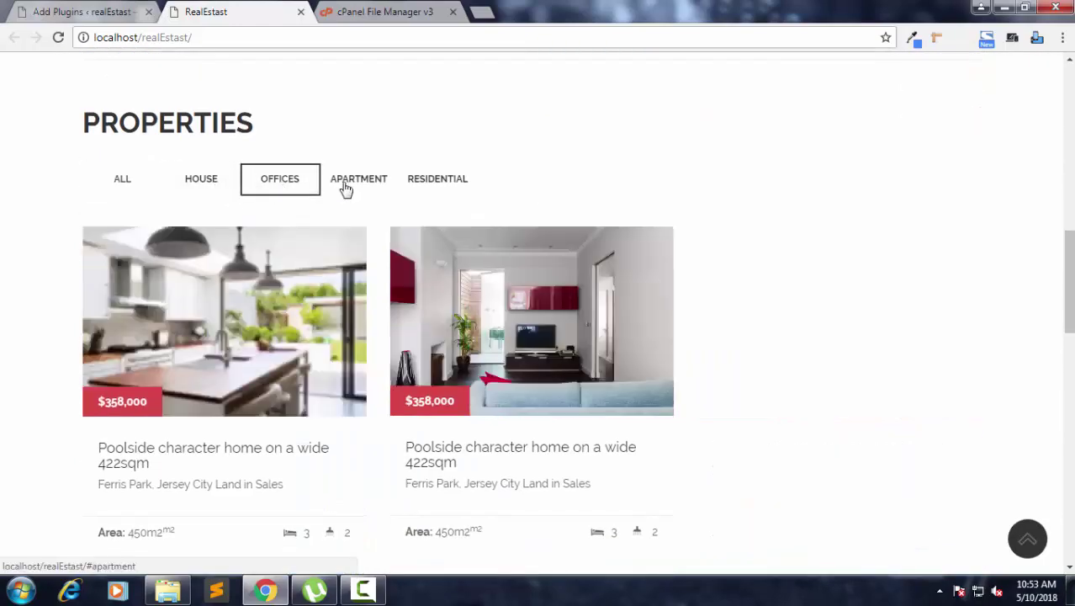
click(353, 180)
click(454, 180)
click(139, 180)
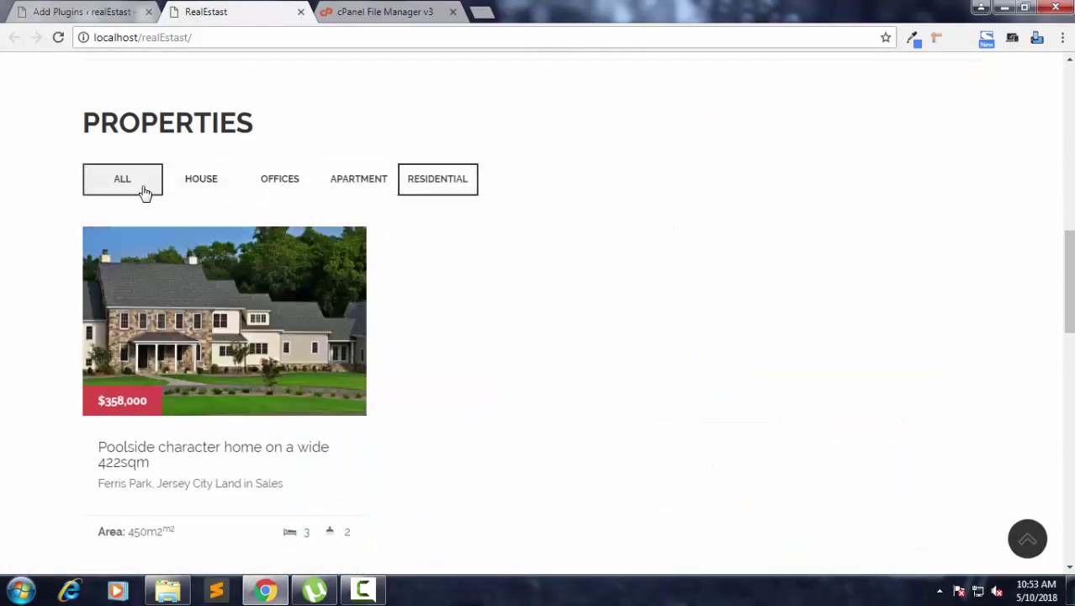
scroll(472, 216, up, 10)
scroll(471, 219, down, 3)
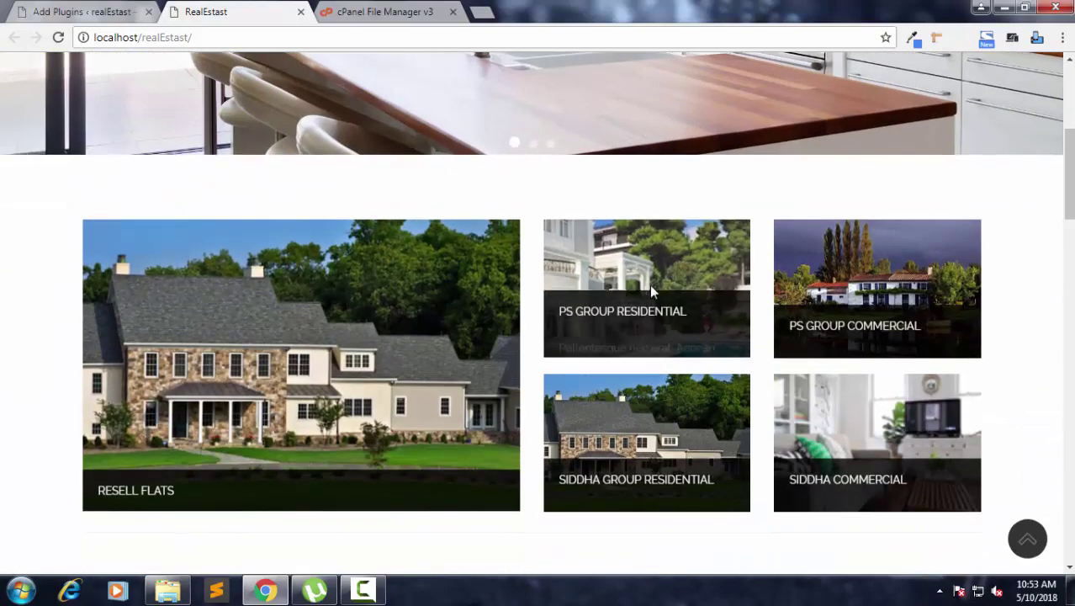
Browse the PS GROUP RESIDENTIAL Urban Sobujayan project page, then return to the plugin search tab.
click(638, 290)
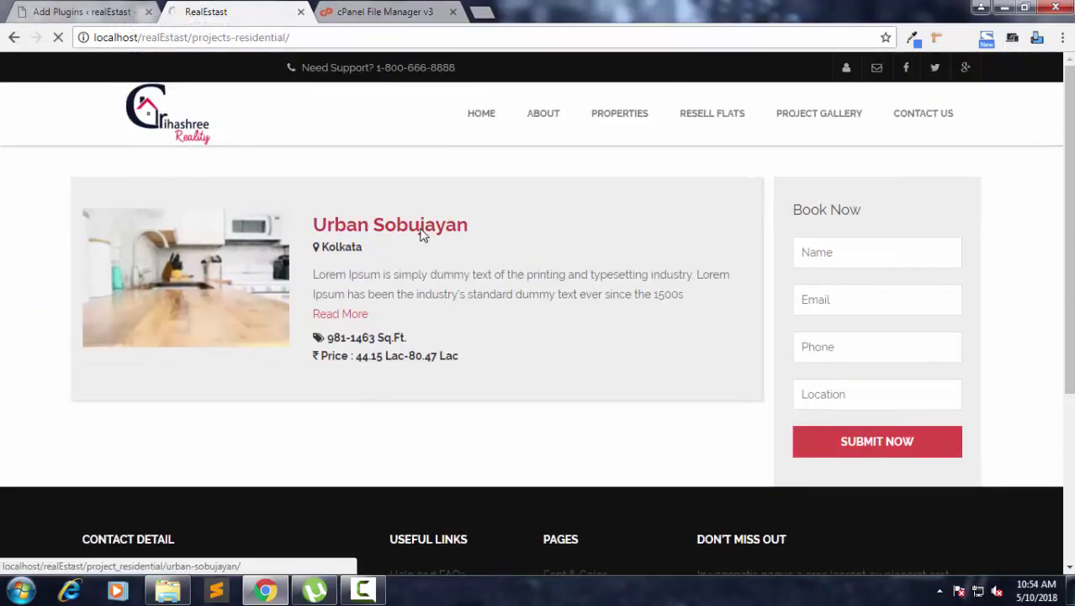
click(420, 229)
scroll(431, 259, down, 3)
scroll(433, 265, up, 2)
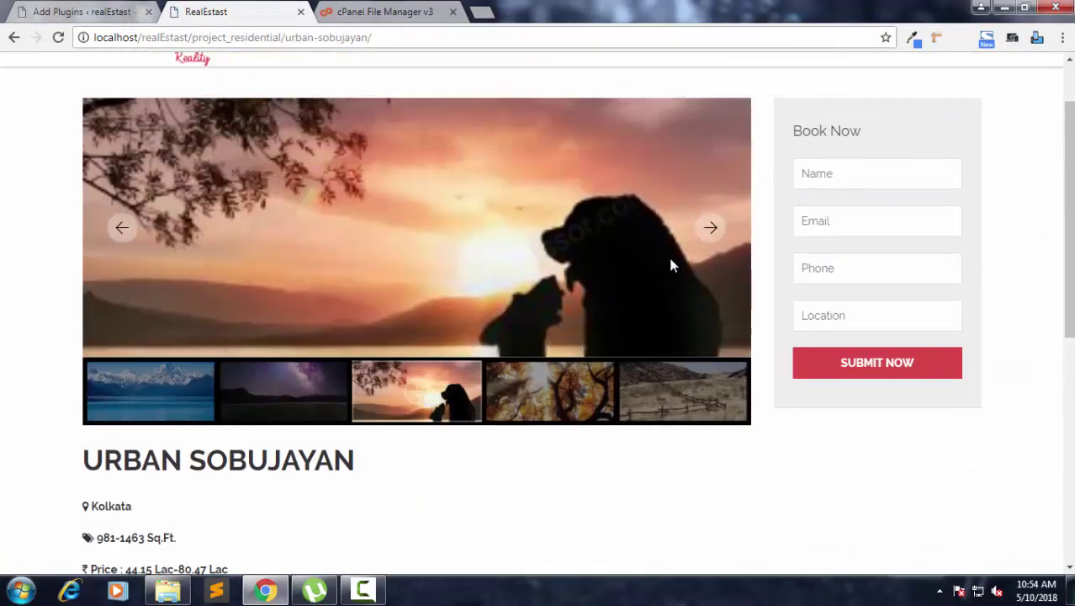
scroll(472, 267, down, 4)
scroll(434, 276, up, 5)
click(195, 132)
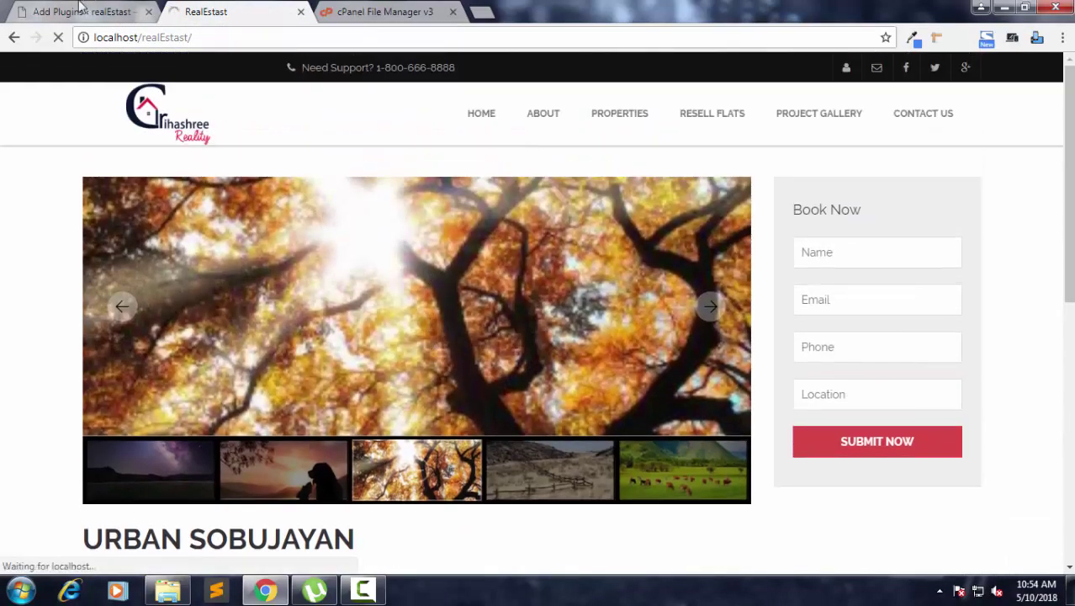
click(82, 11)
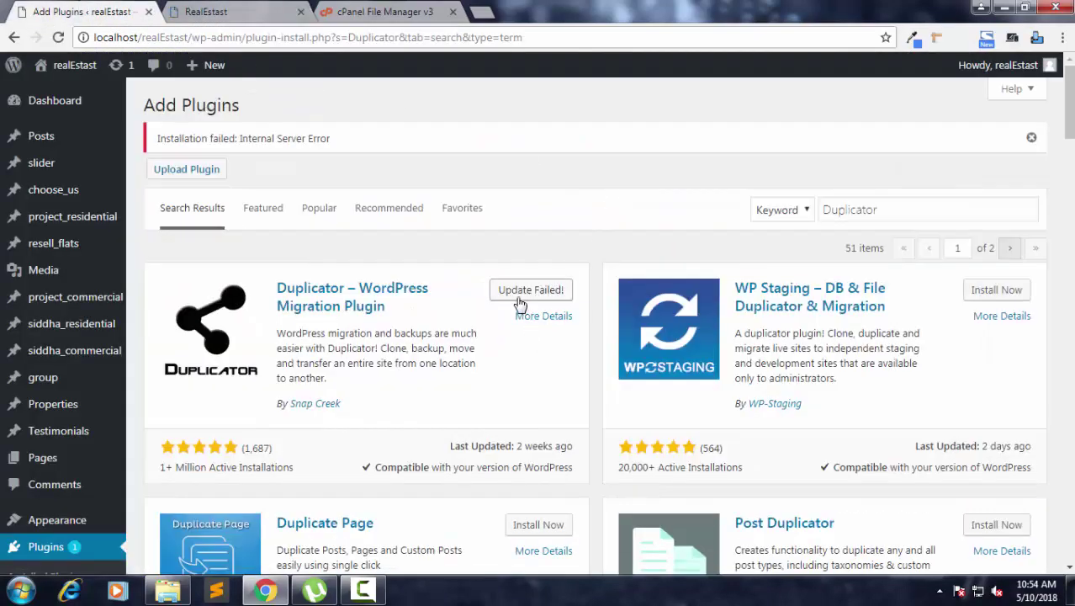
Retry the failed Duplicator installation from its card in the search results.
scroll(84, 513, down, 7)
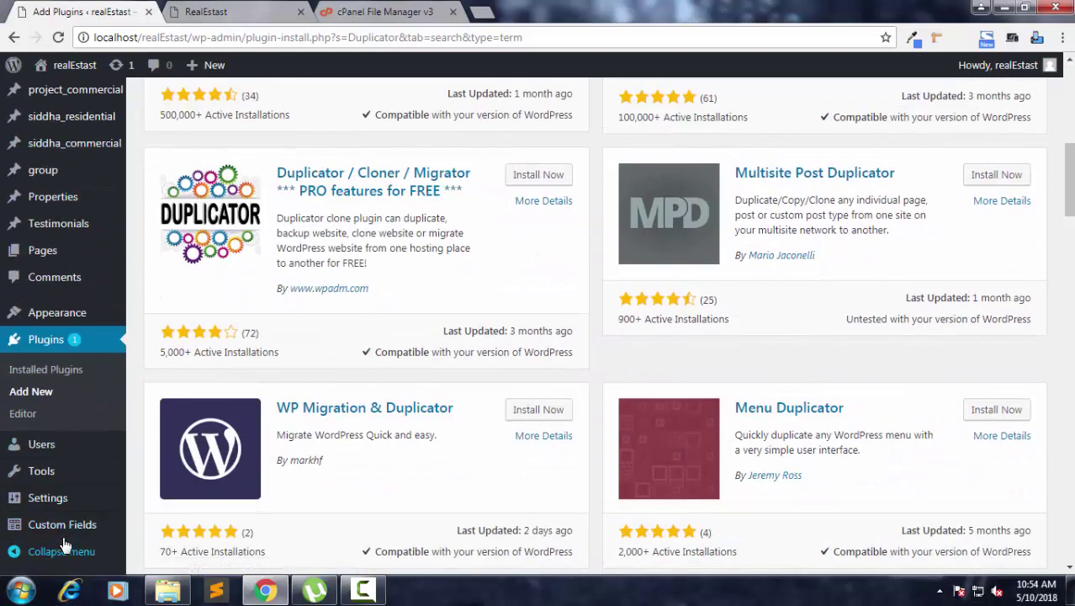
scroll(471, 231, up, 3)
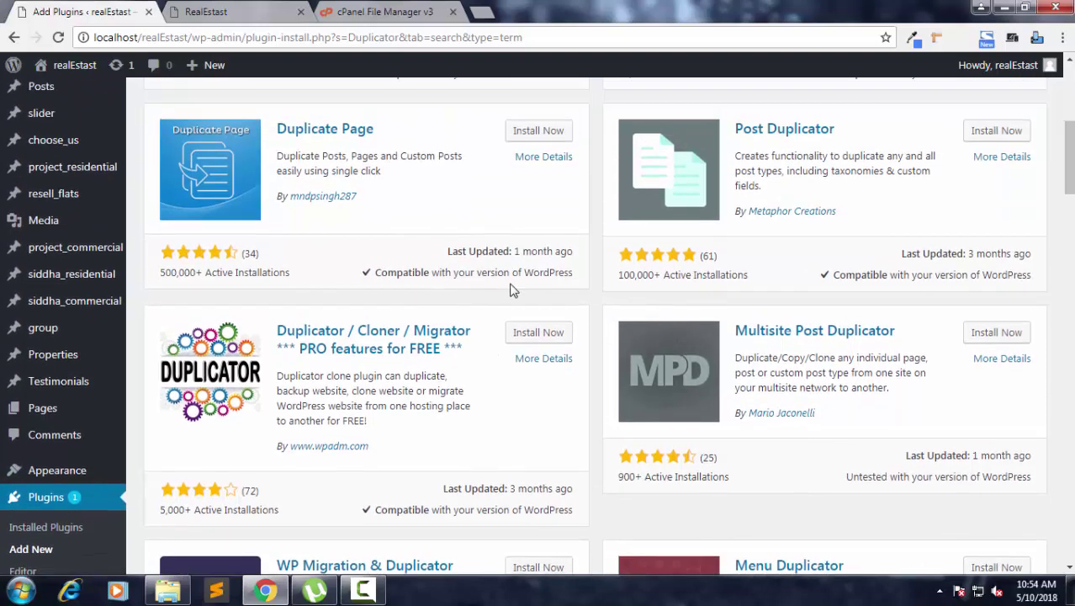
scroll(511, 286, up, 5)
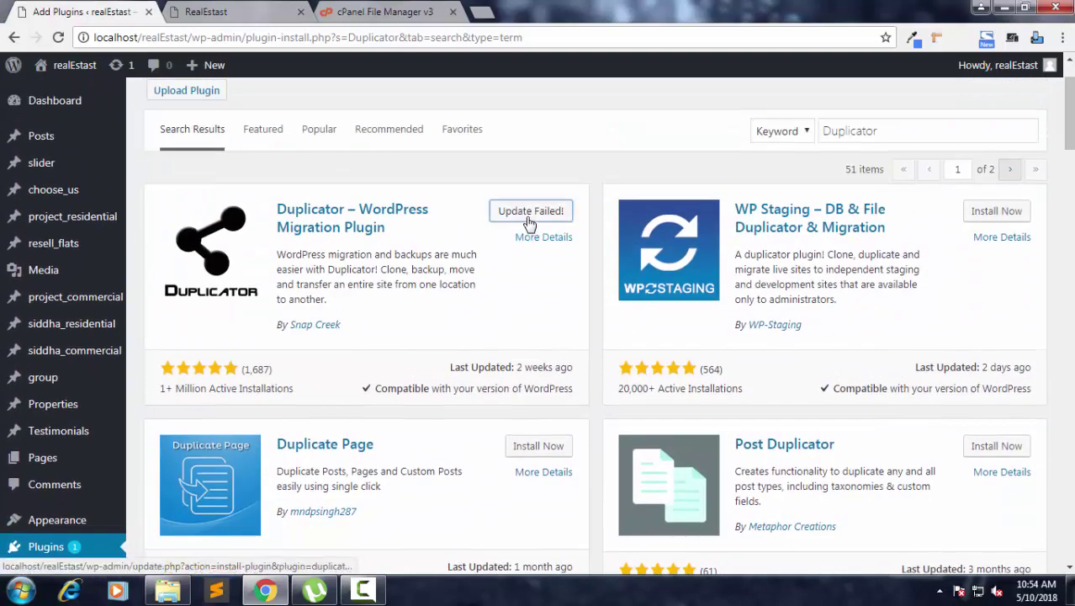
click(528, 220)
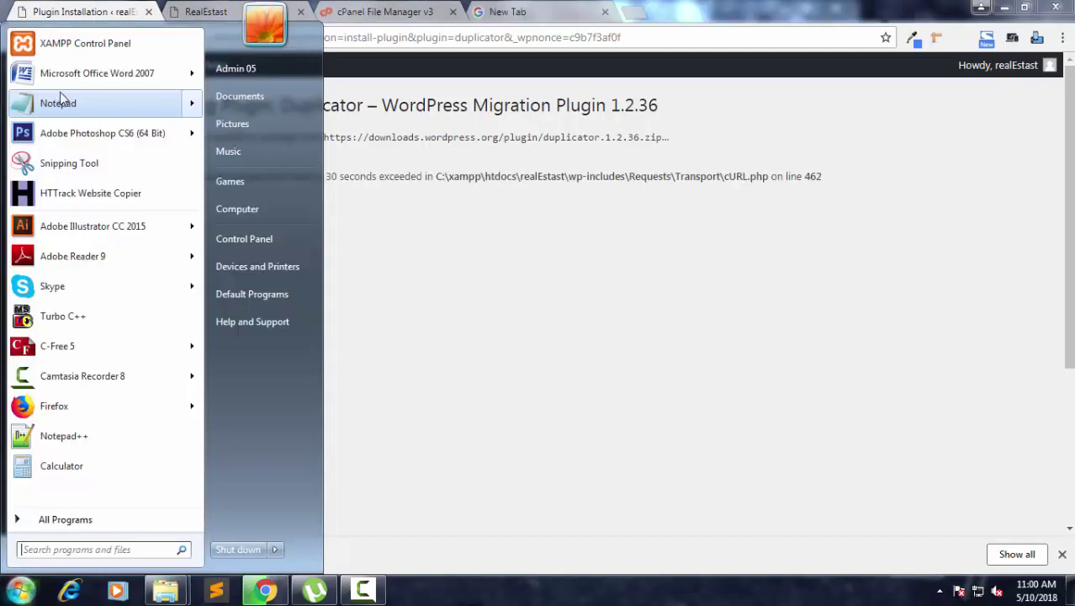
Launch Word 2007 and type 'Sorry its can not install something internal errors'.
click(73, 81)
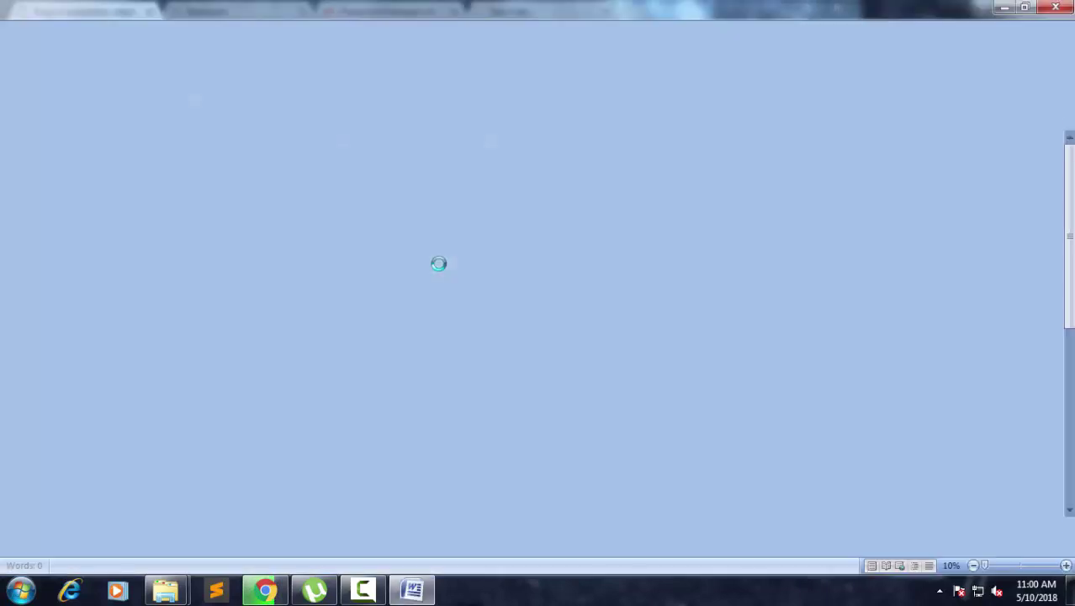
text(Sorry its )
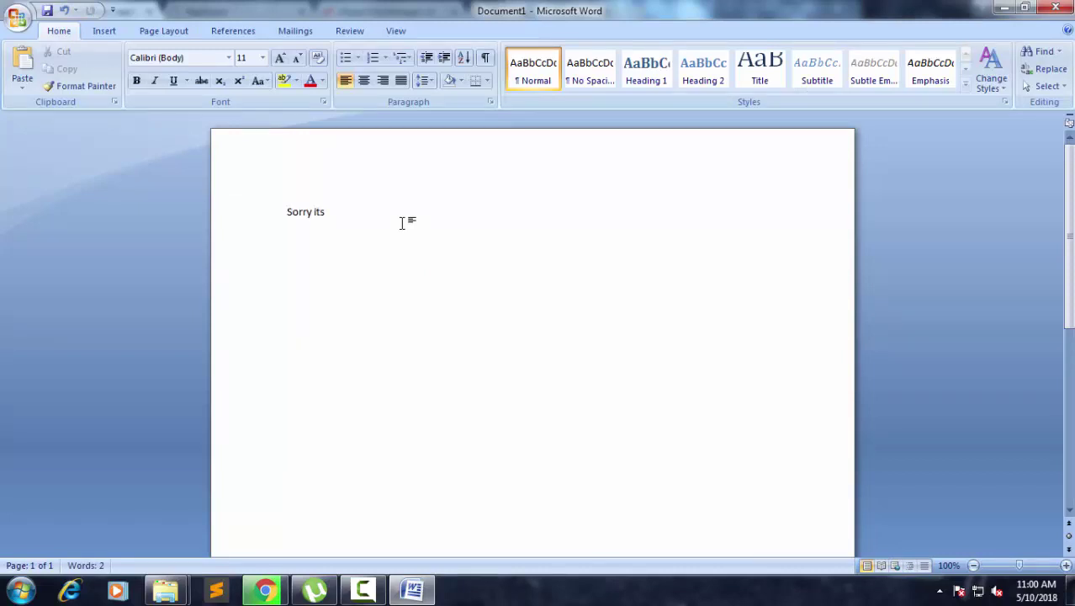
text(can not)
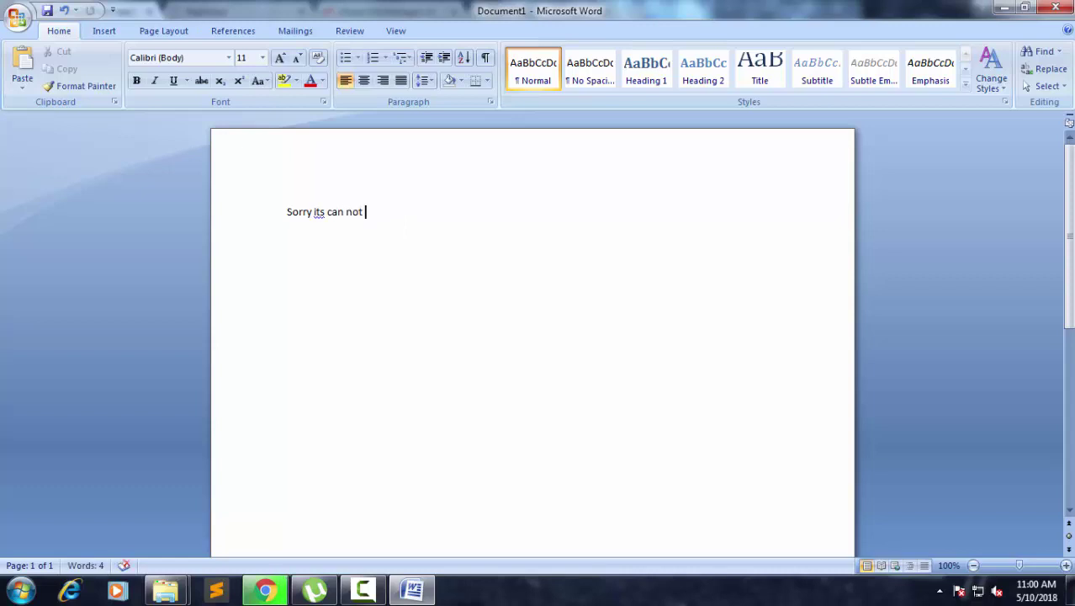
text( install)
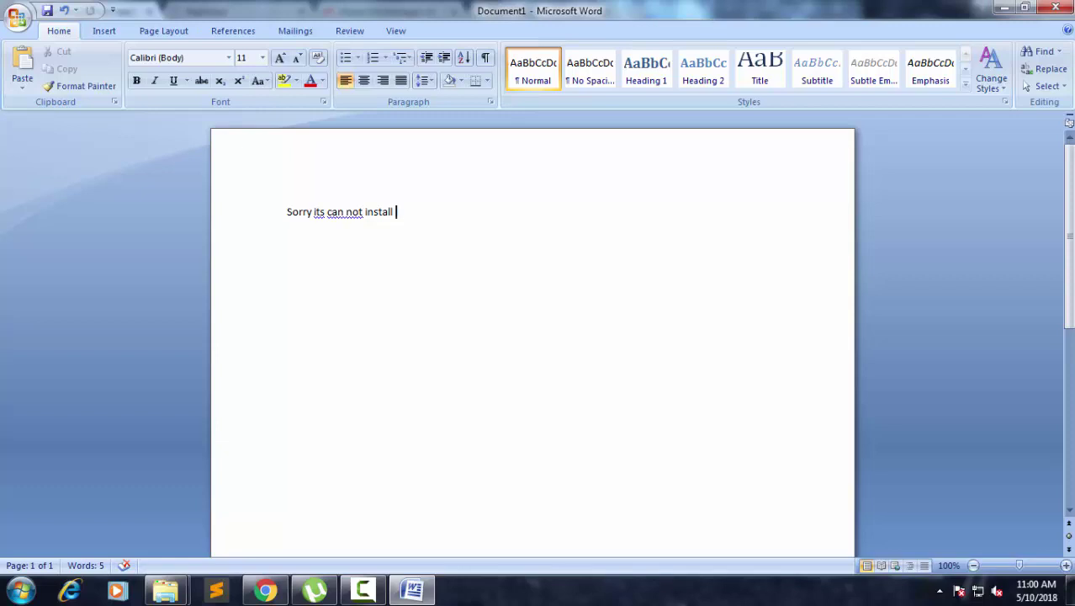
text(something)
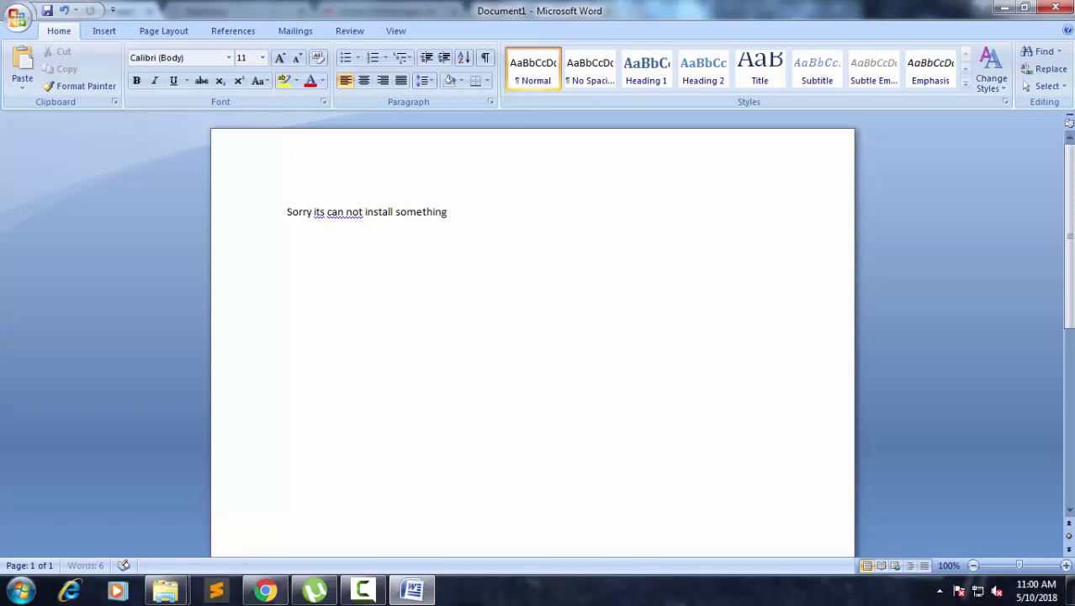
text( internal errors)
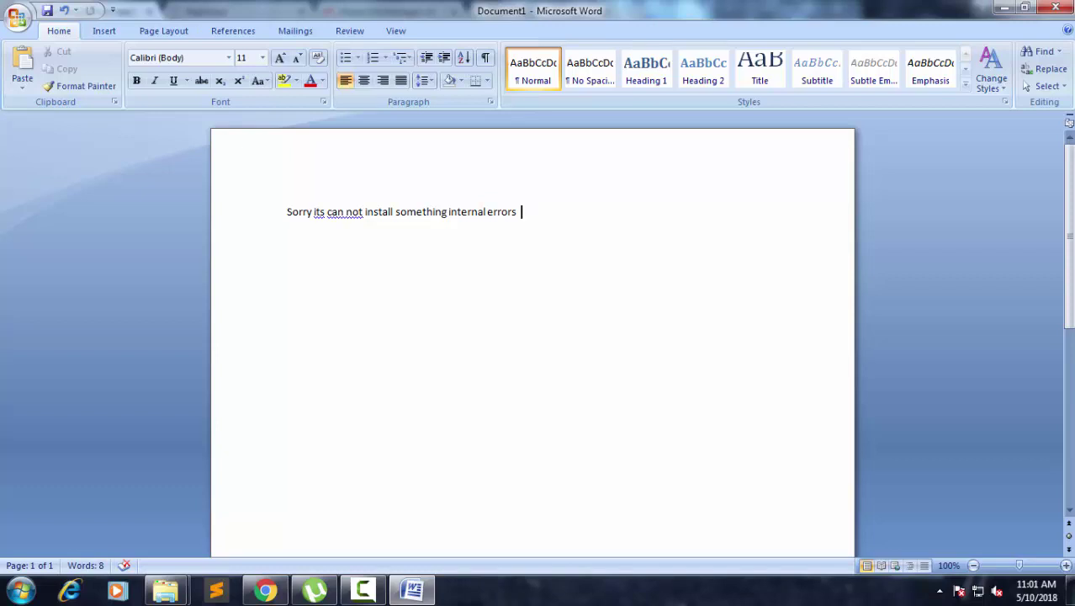
Continue the note with '...... so I gonna download a duplicator and upload this file', fixing typos.
text(...... so I g)
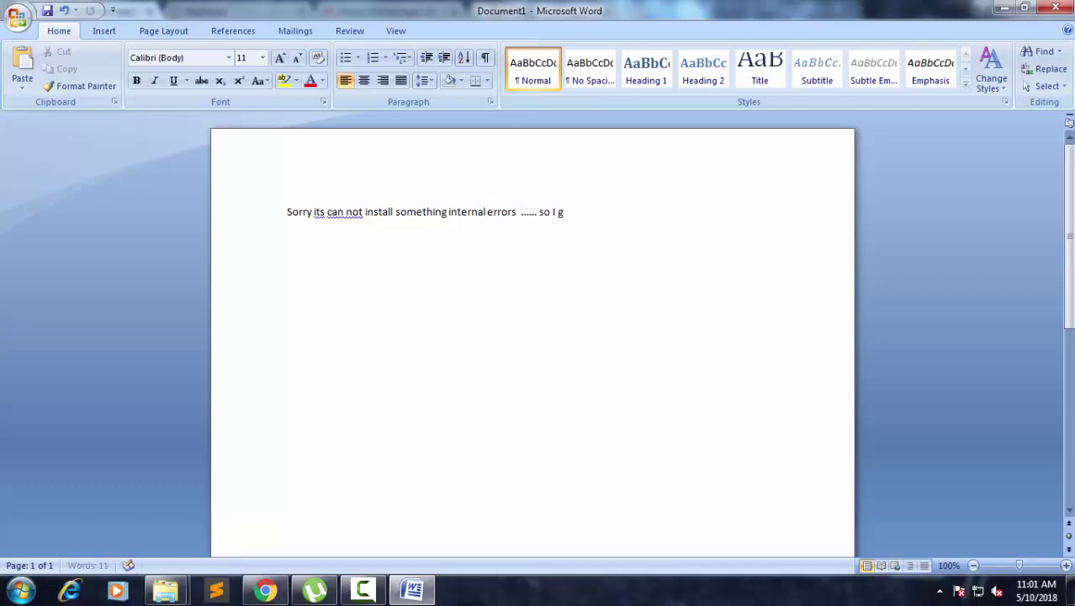
text(anna)
key(BackSpace)
key(BackSpace)
key(BackSpace)
key(BackSpace)
key(BackSpace)
text(onna)
key(BackSpace)
key(BackSpace)
key(BackSpace)
key(BackSpace)
key(BackSpace)
text(nna)
key(BackSpace)
key(BackSpace)
key(BackSpace)
text(onna dowe)
key(BackSpace)
text(nload)
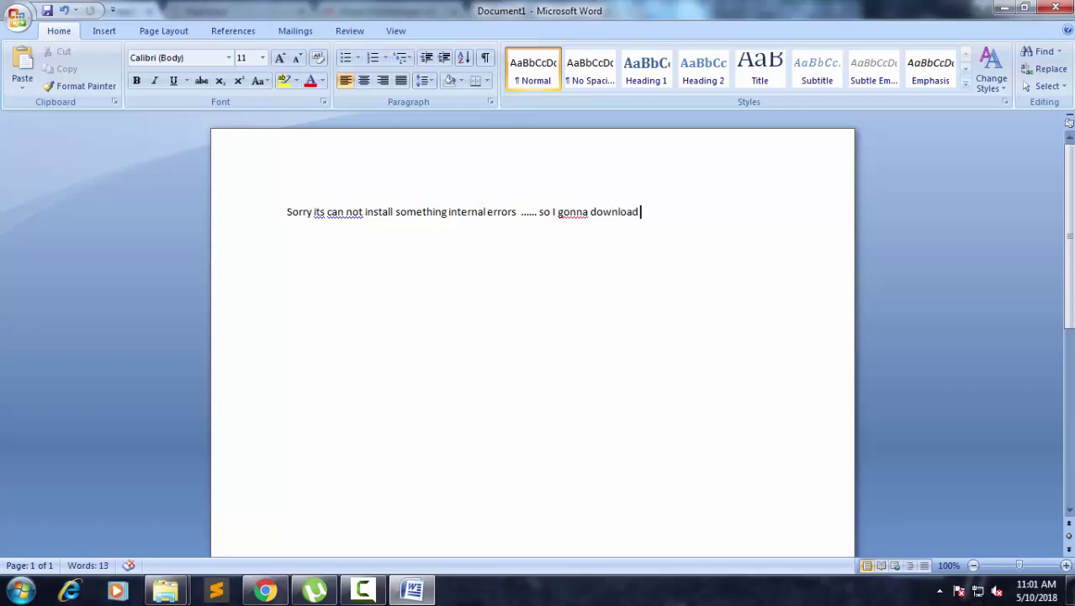
text( a duplicator and uo)
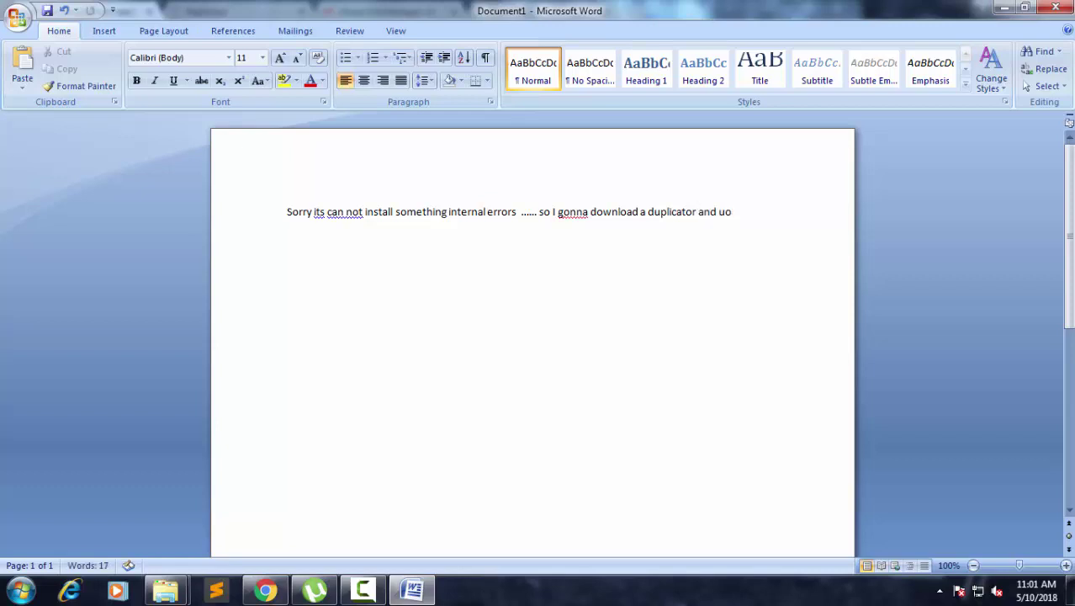
key(BackSpace)
text(pload)
text(this file......................)
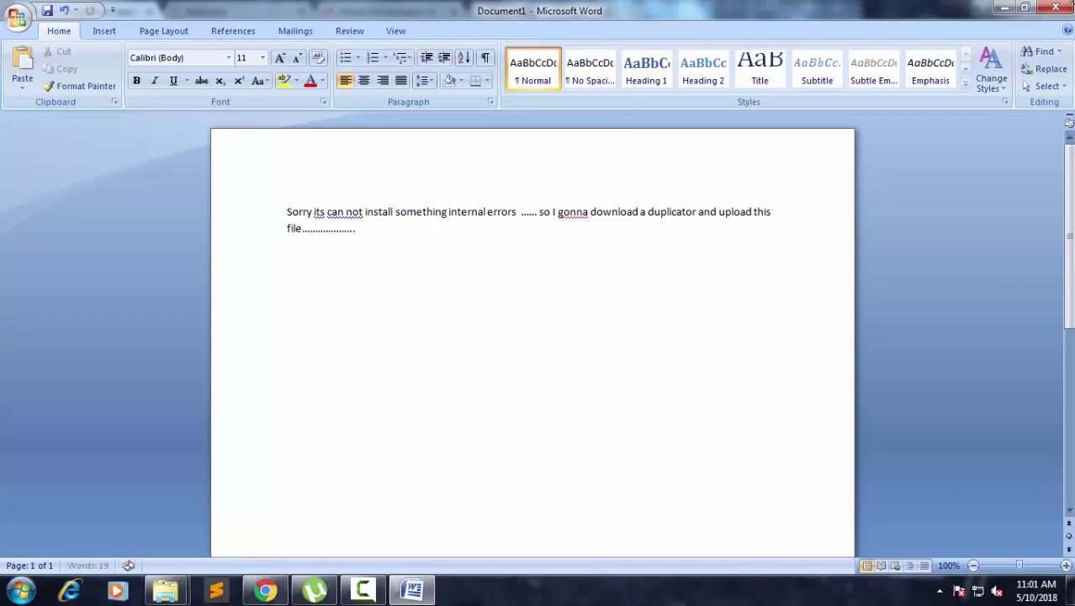
Minimize the Word note and open the WordPress installed Plugins list.
click(1006, 9)
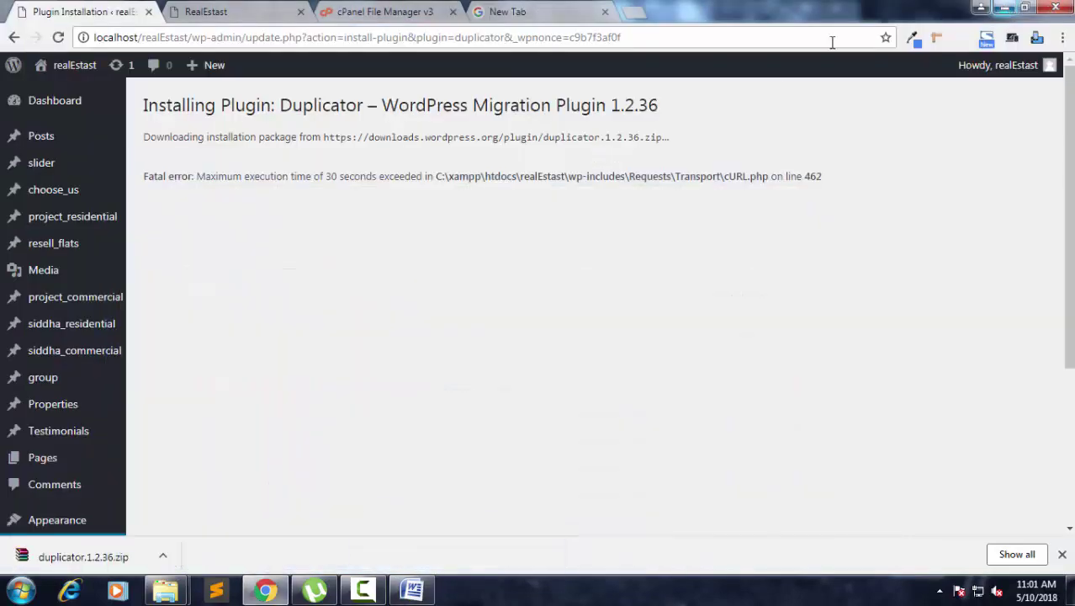
scroll(67, 434, down, 3)
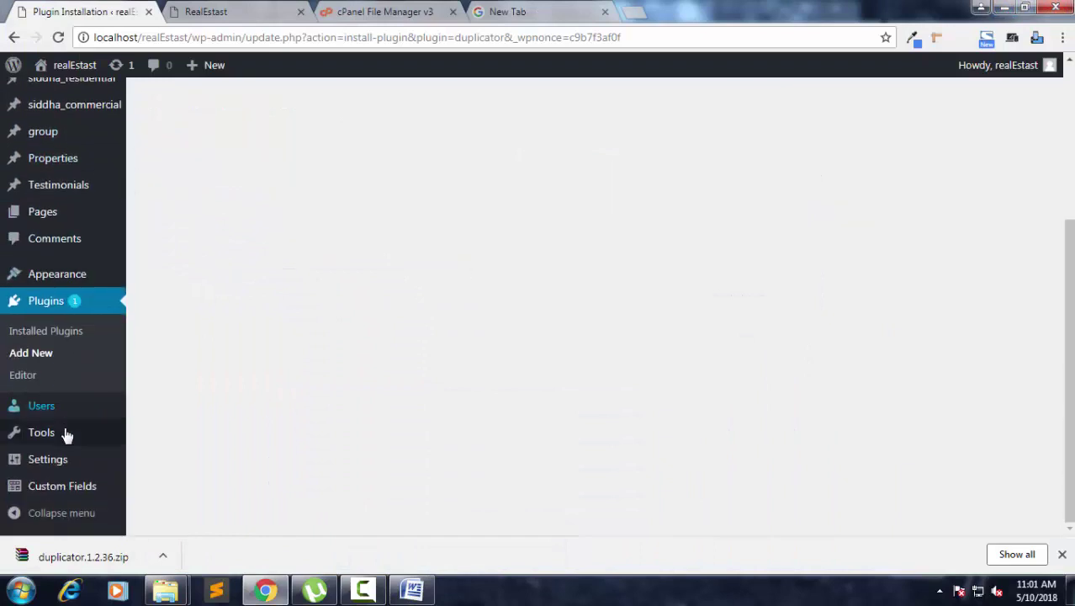
click(44, 303)
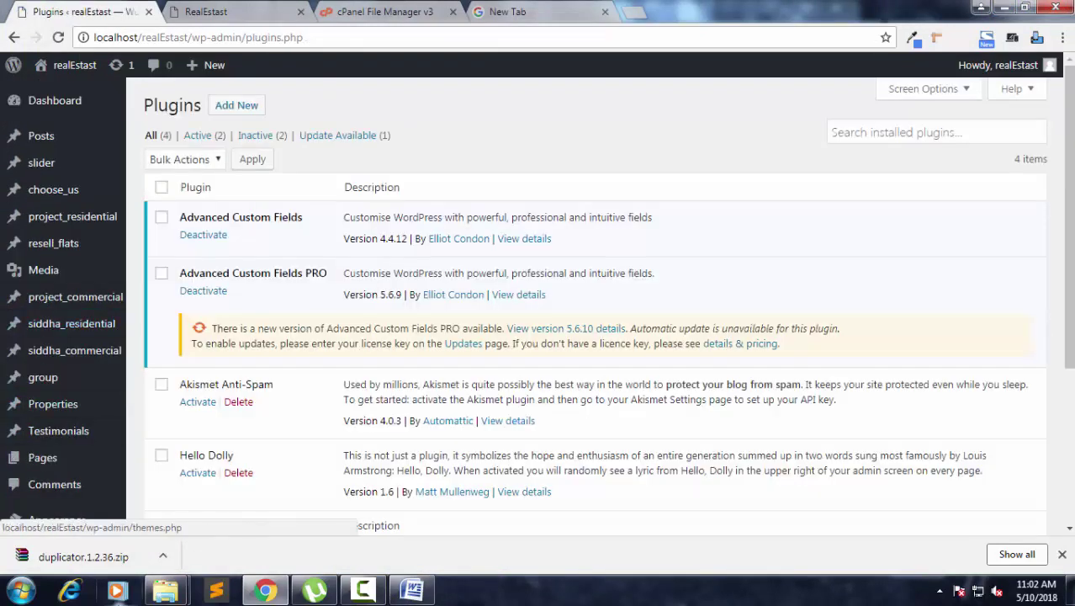
Show the downloaded duplicator.1.2.36 zip in a maximized Downloads folder, then go to Add New plugins.
click(163, 554)
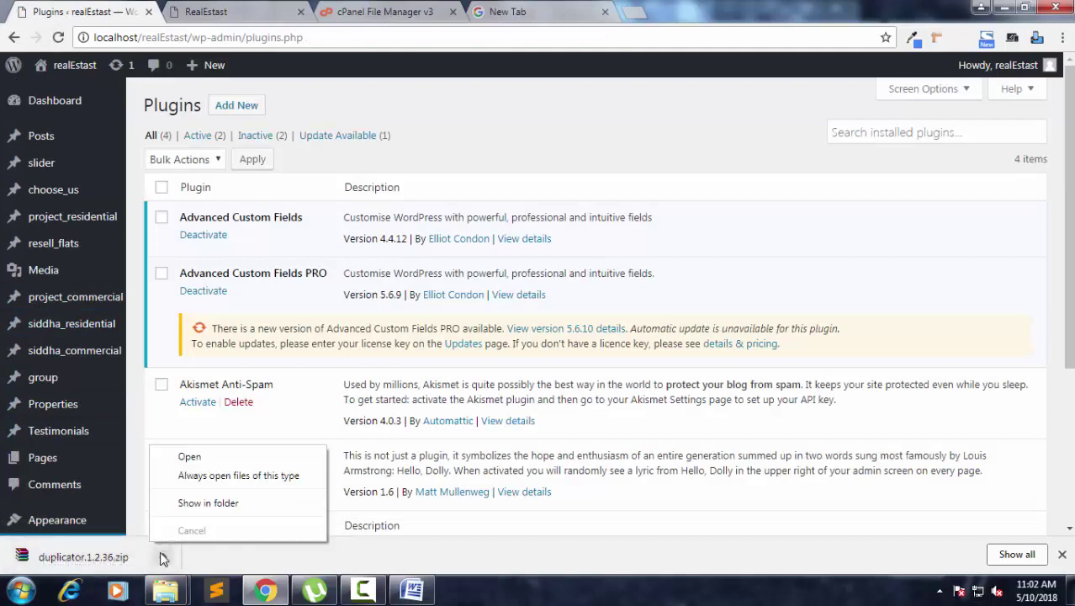
click(243, 503)
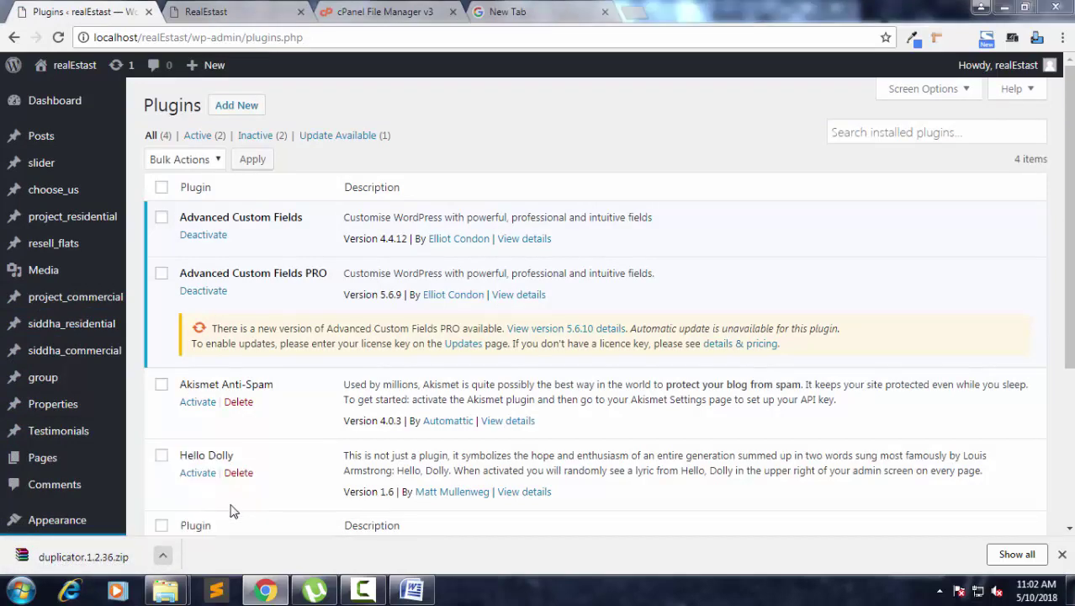
click(819, 32)
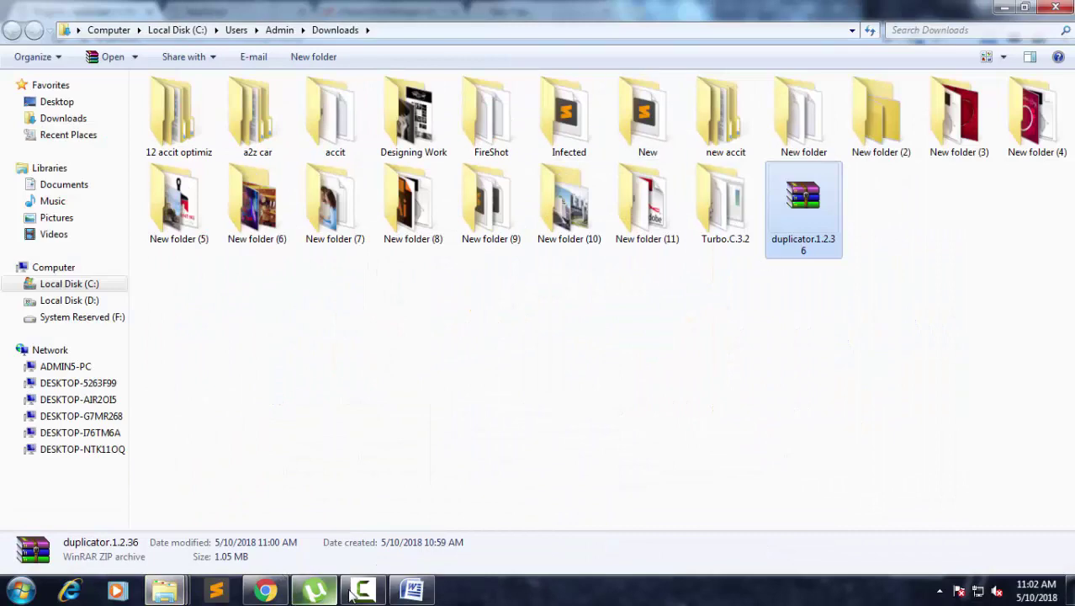
click(278, 594)
click(234, 107)
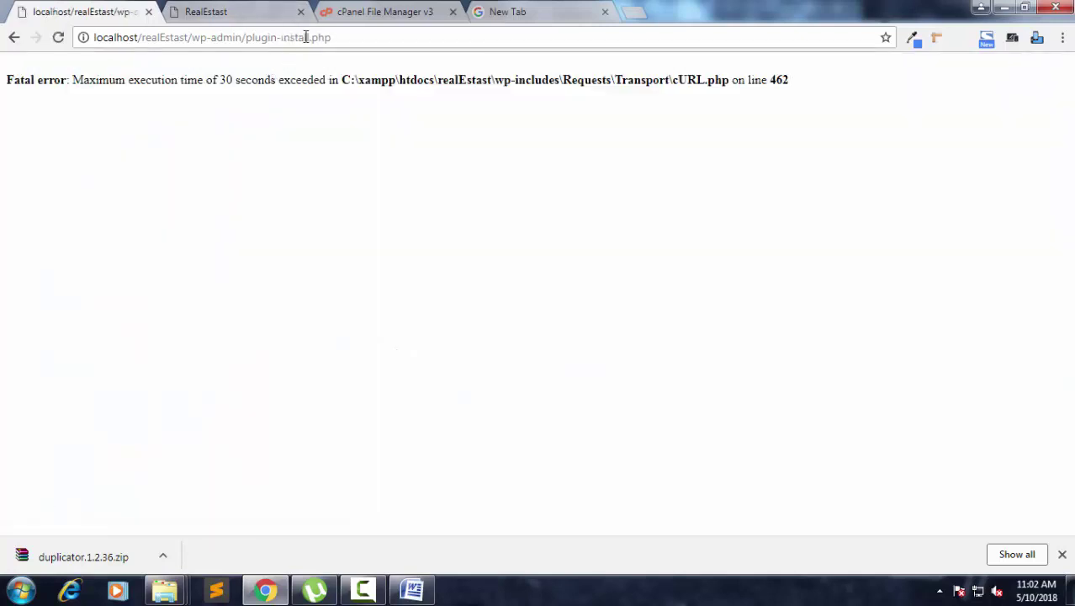
Reload the add-plugins page, upload duplicator.1.2.36.zip from Downloads, install it and activate it.
click(306, 37)
key(Return)
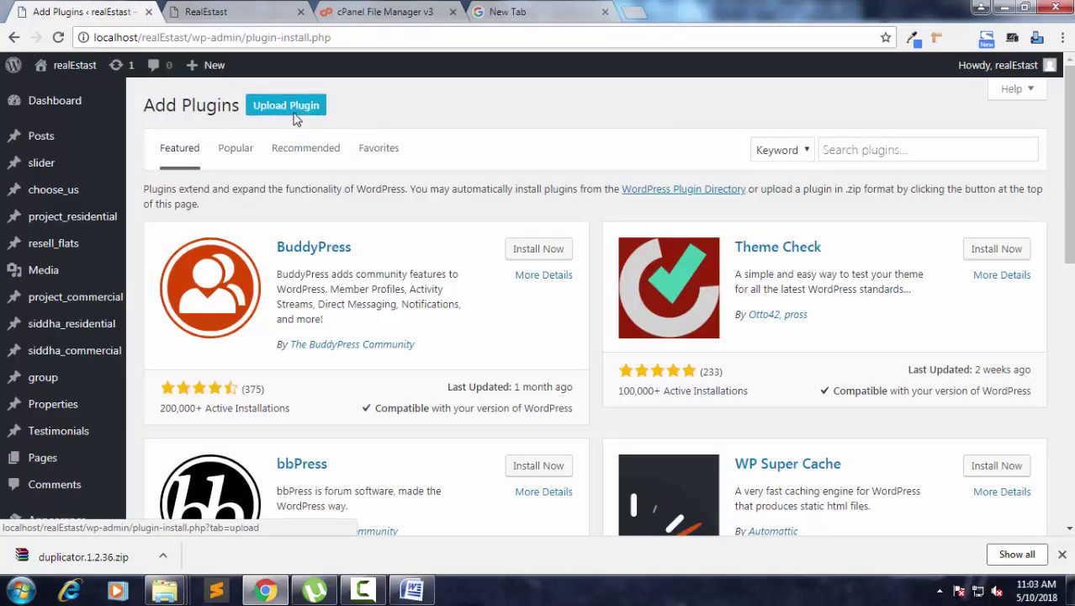
click(296, 115)
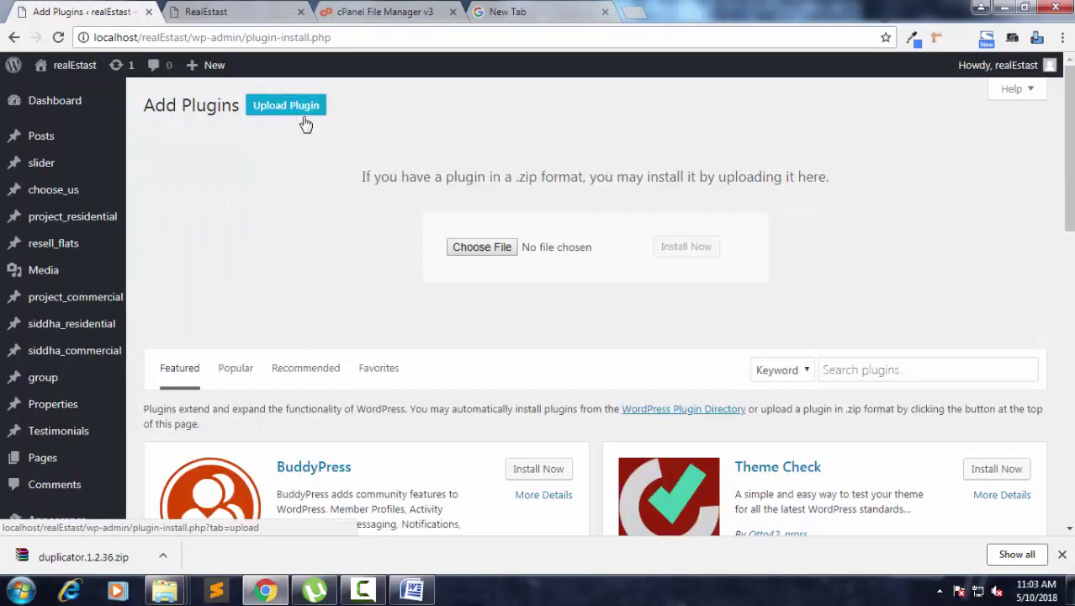
click(459, 245)
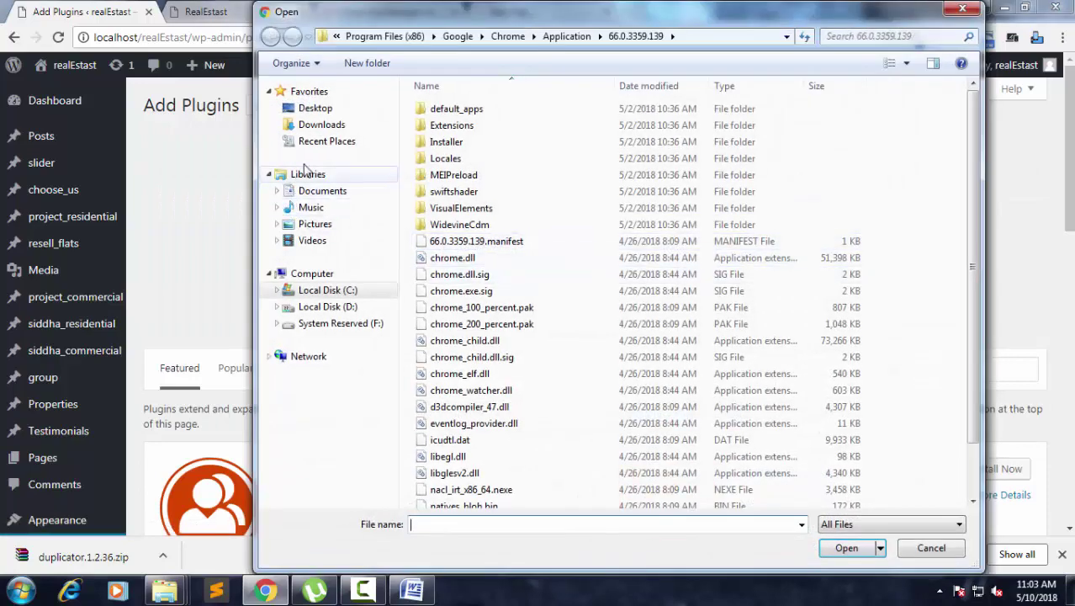
click(318, 124)
double_click(643, 402)
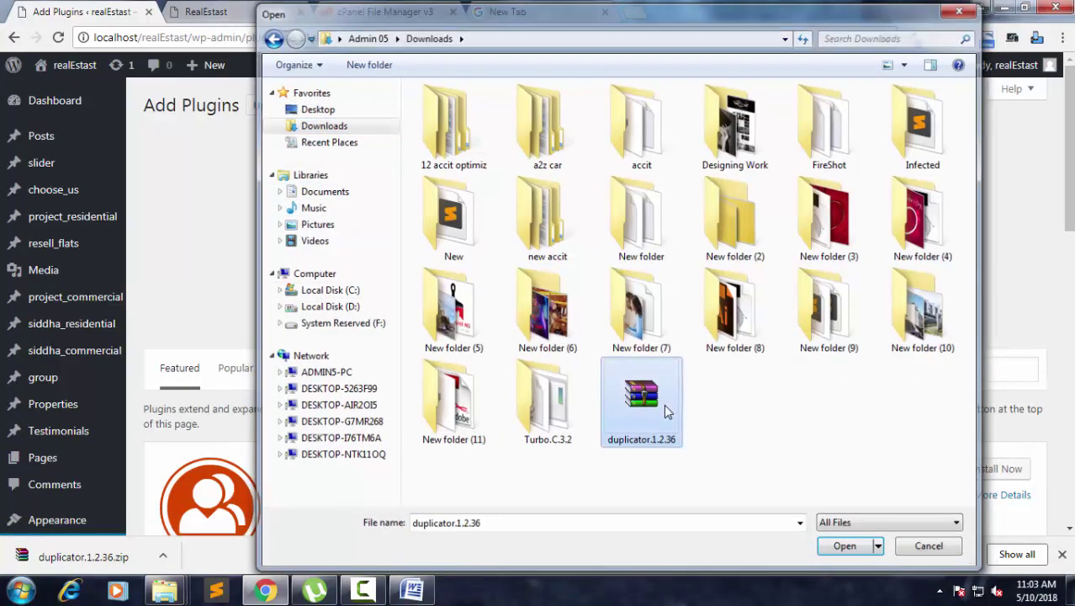
click(697, 252)
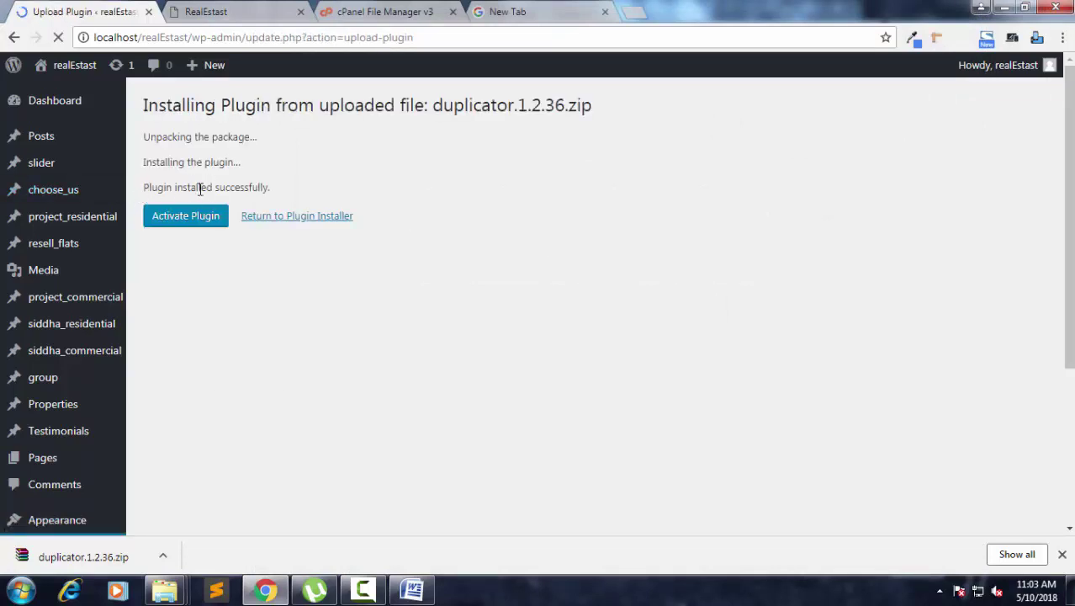
click(187, 217)
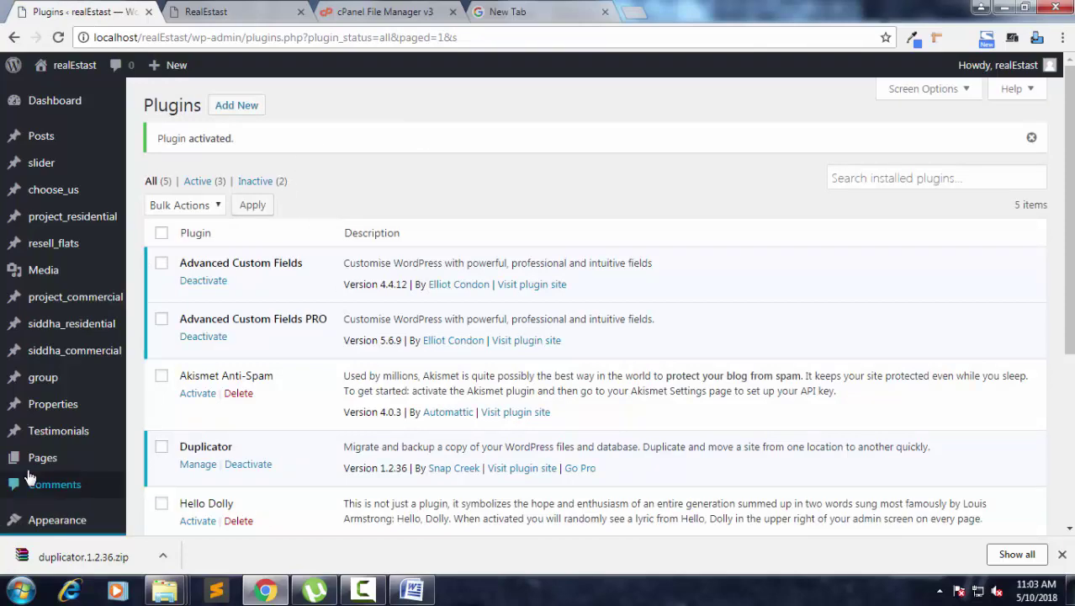
Create a new Duplicator package, run its system scan, and start the build.
scroll(93, 378, down, 3)
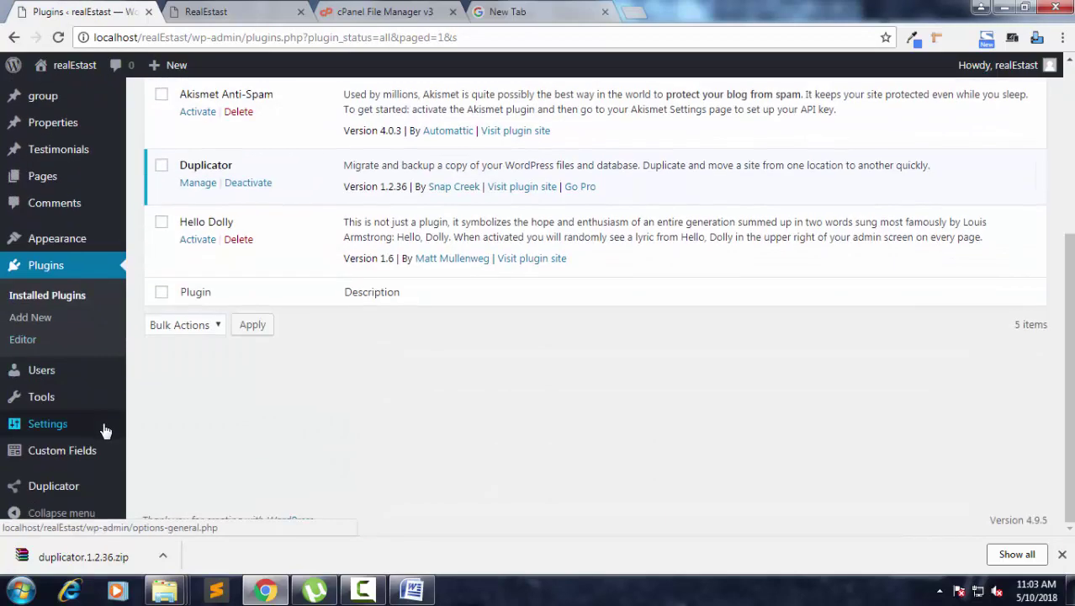
click(60, 488)
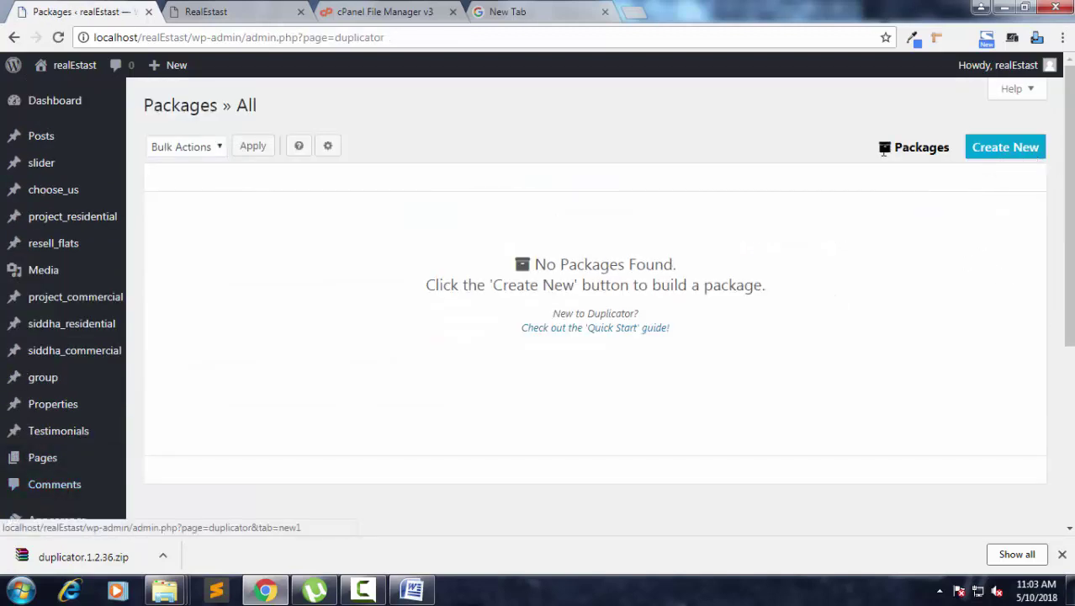
click(1016, 158)
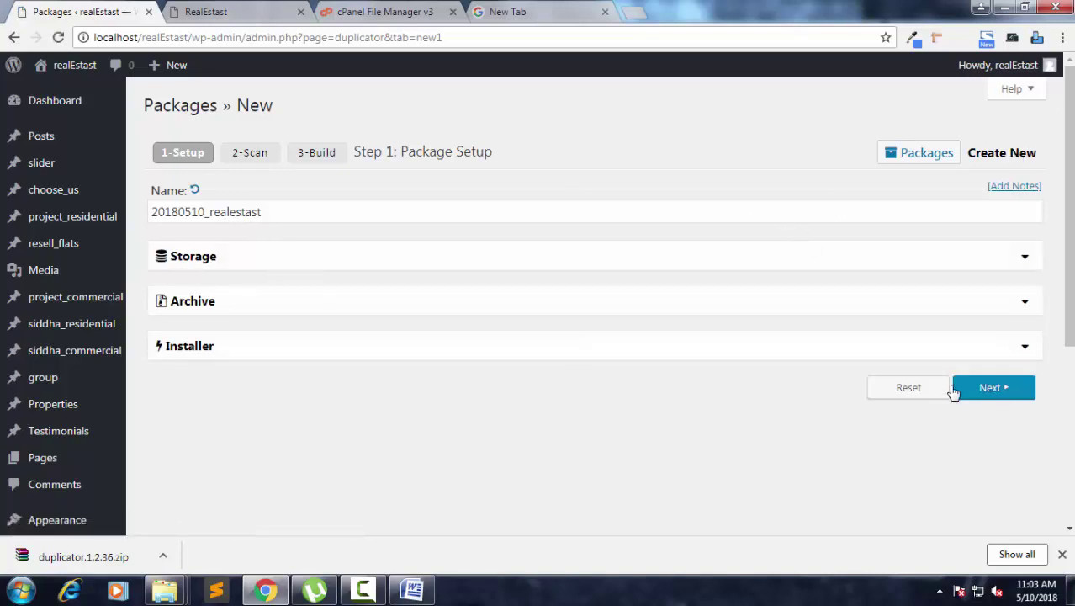
click(979, 391)
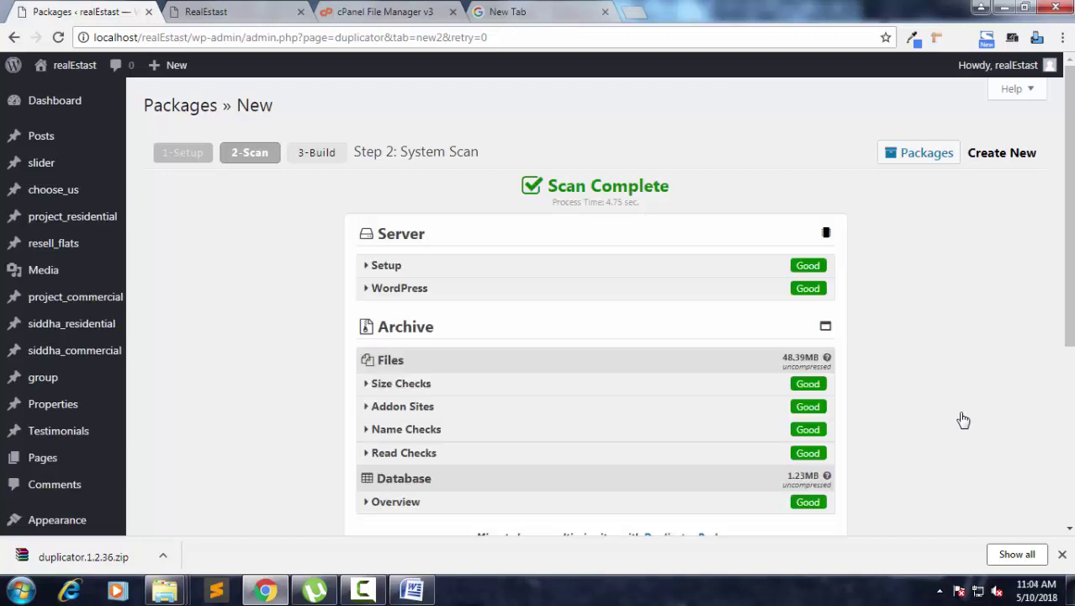
scroll(770, 331, down, 3)
scroll(785, 326, up, 1)
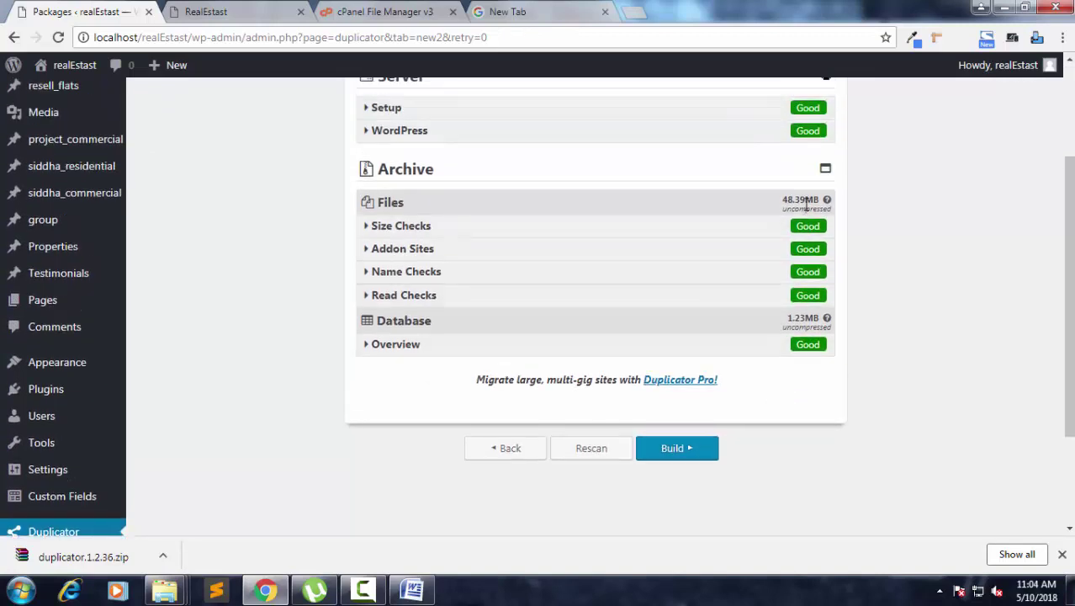
click(695, 459)
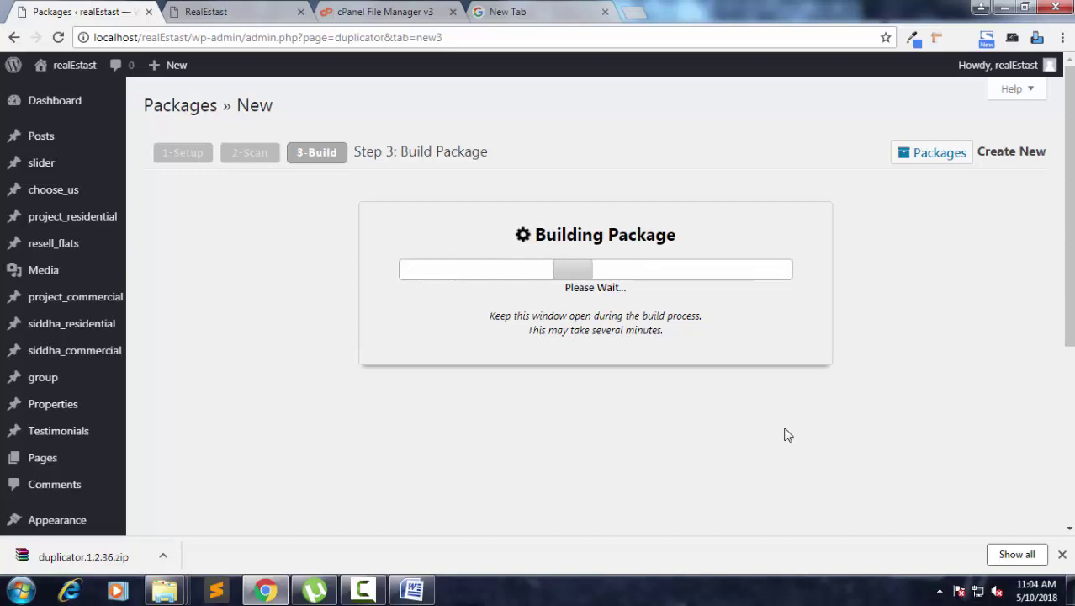
Download the package's installer.php and 23.2 MB archive zip, check the local site, then bring up the Word note.
click(517, 331)
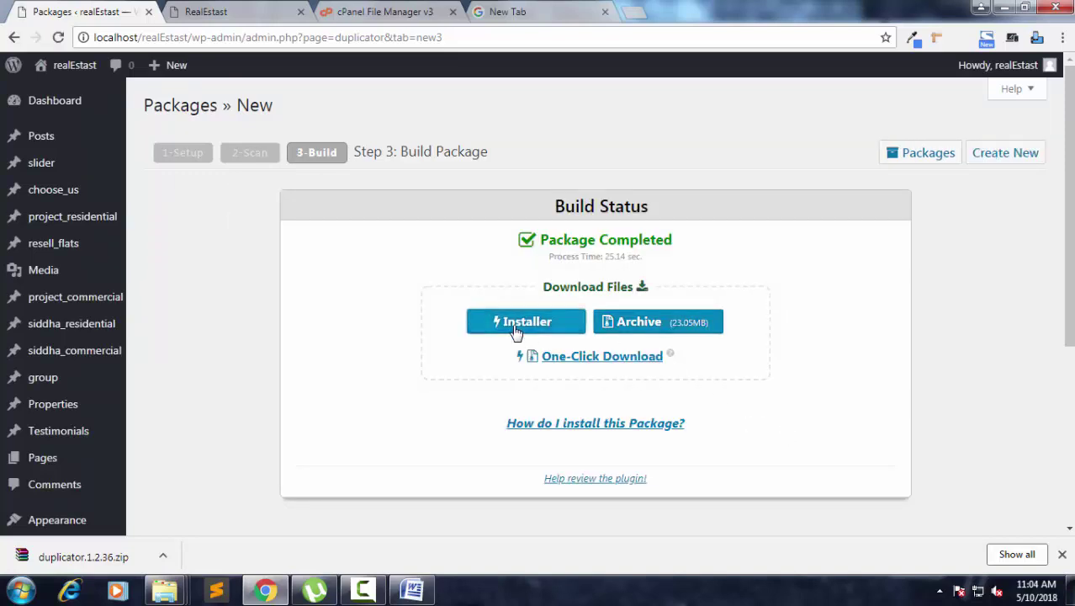
click(644, 324)
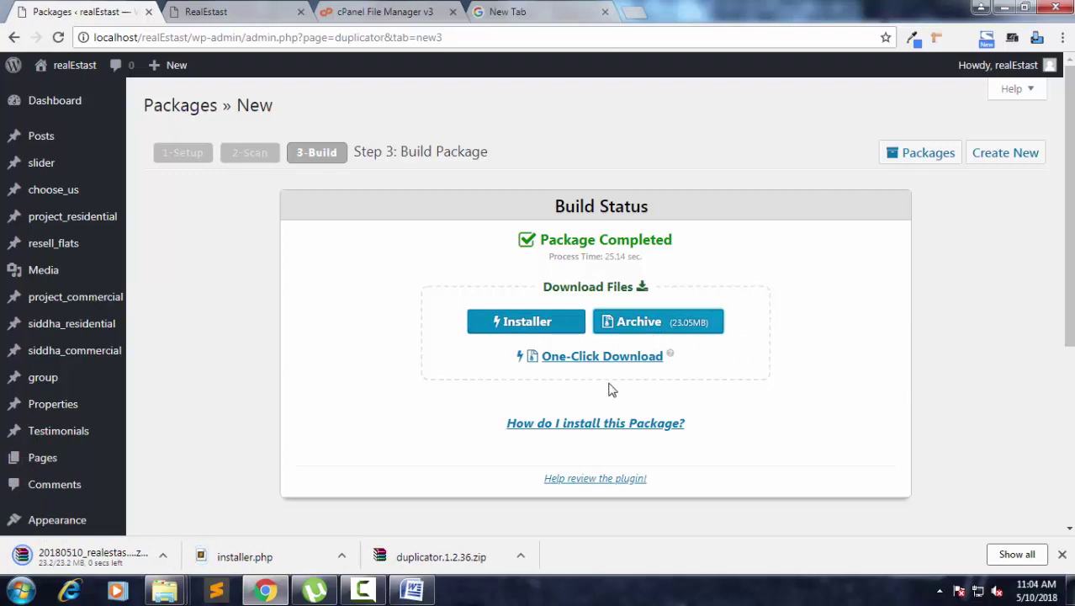
click(202, 10)
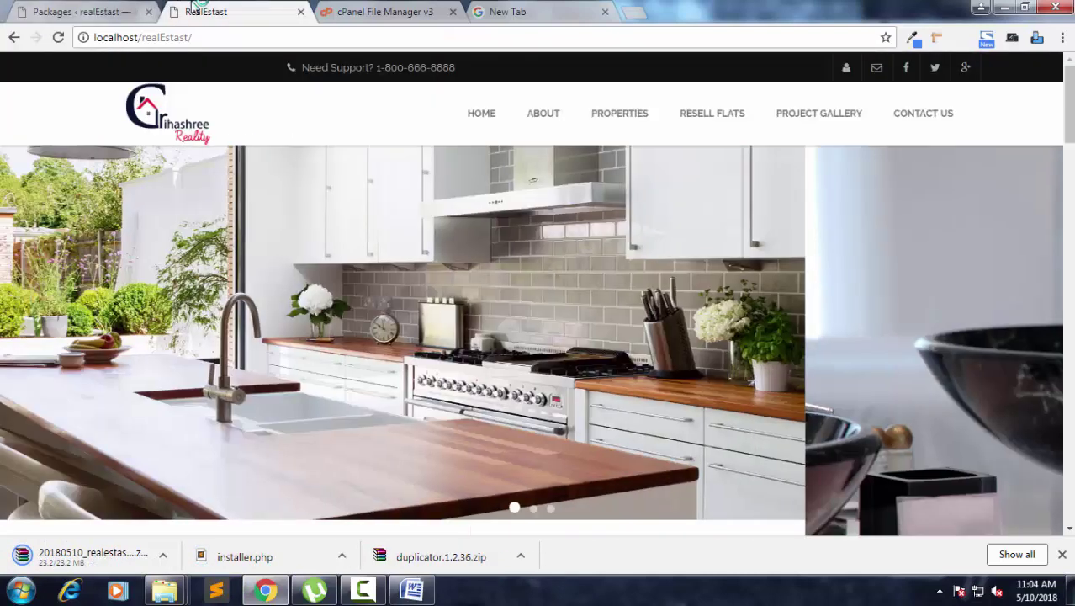
click(92, 12)
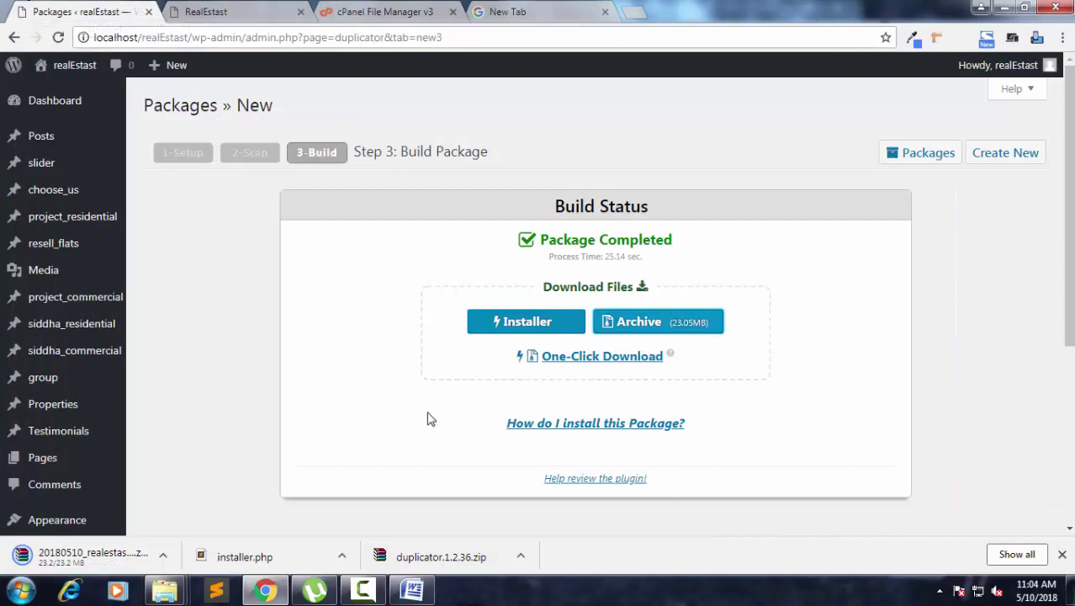
scroll(430, 418, down, 2)
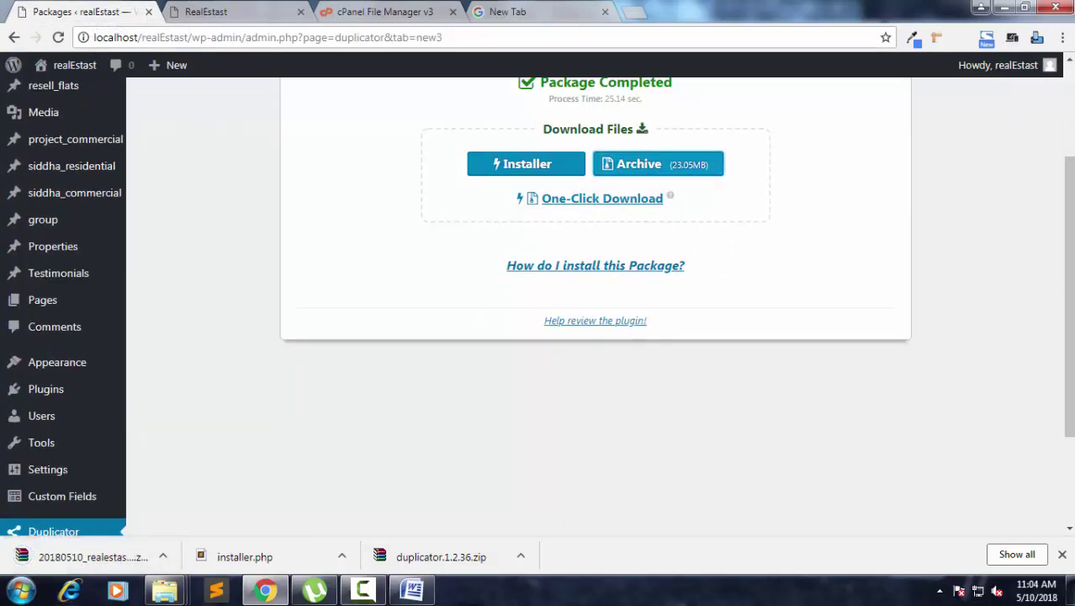
click(411, 589)
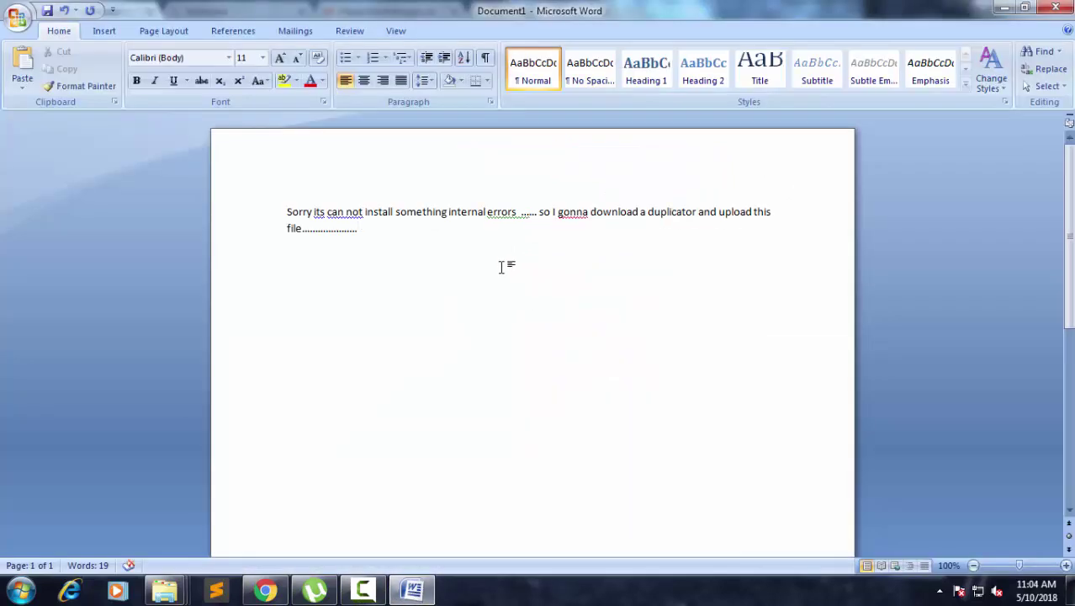
Add a paragraph about downloading installer.php and the archive file and uploading them to the online server.
key(Return)
key(Return)
text(I can download installer )
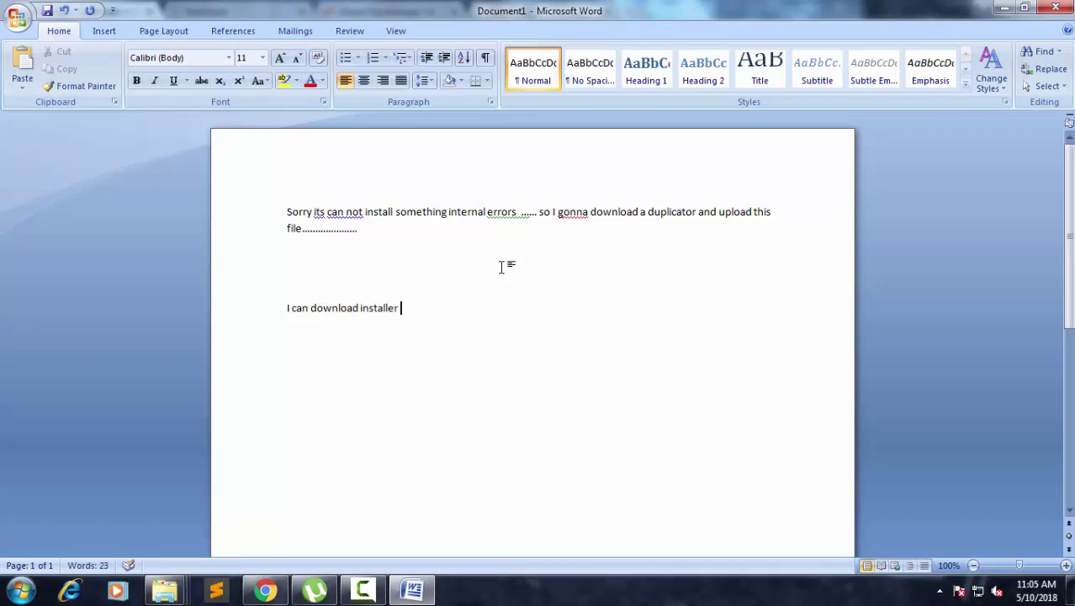
text(.php and arcrive)
key(Left)
key(Left)
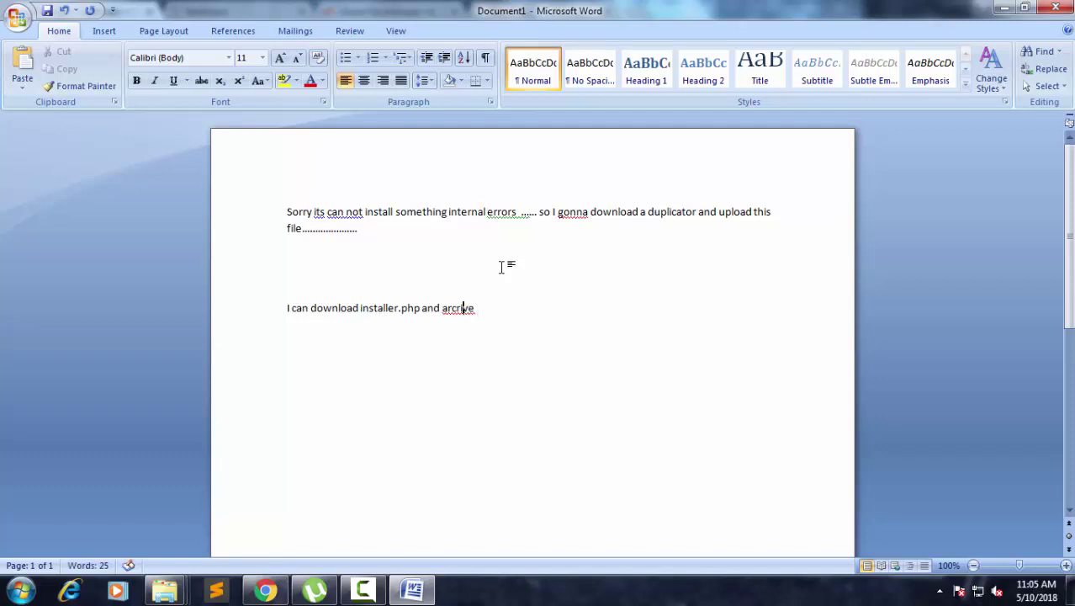
key(BackSpace)
text(e)
key(Right)
key(Right)
key(Right)
key(Right)
key(Right)
text(fi)
text( and its)
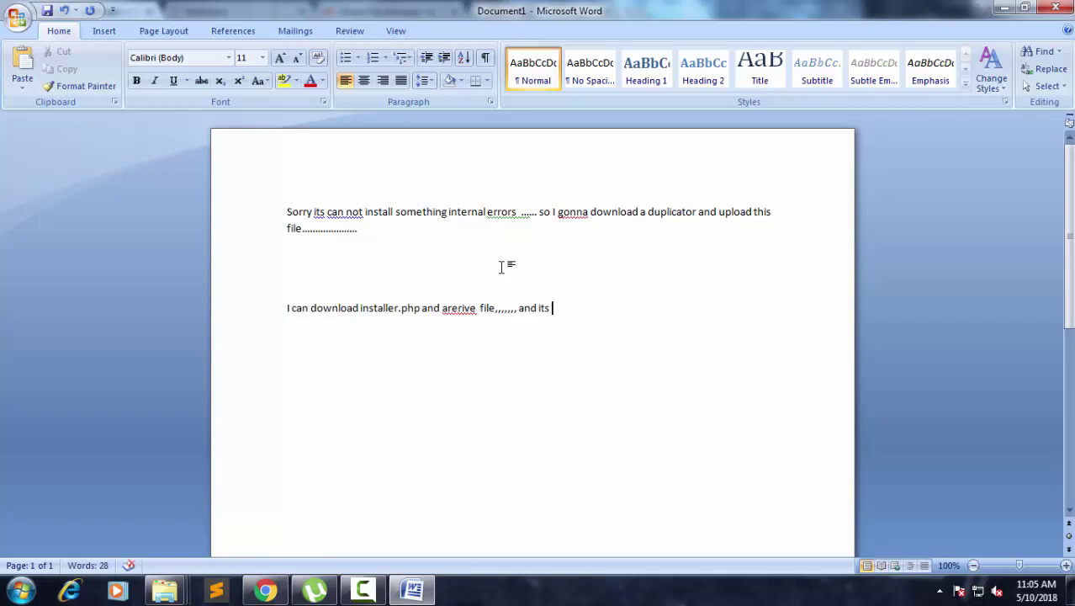
text( upload online server)
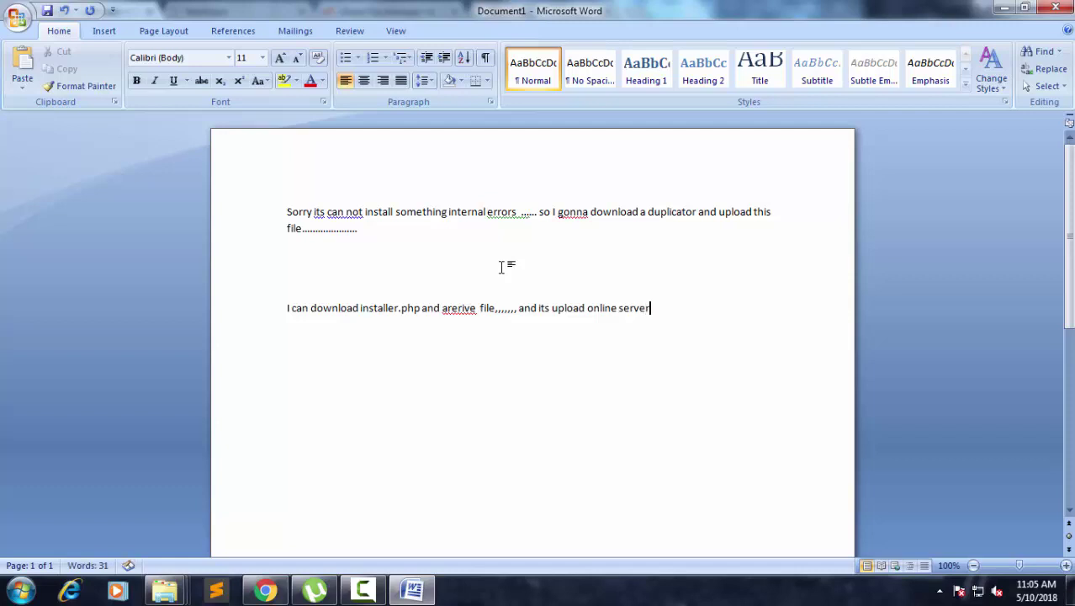
text(.... when I wanna)
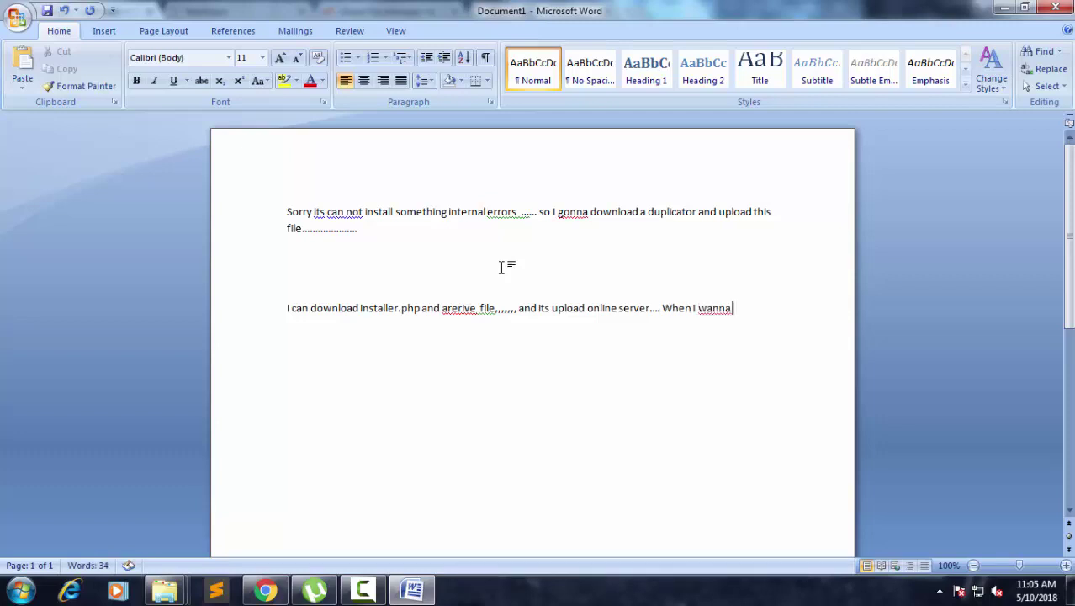
text( upload this file....)
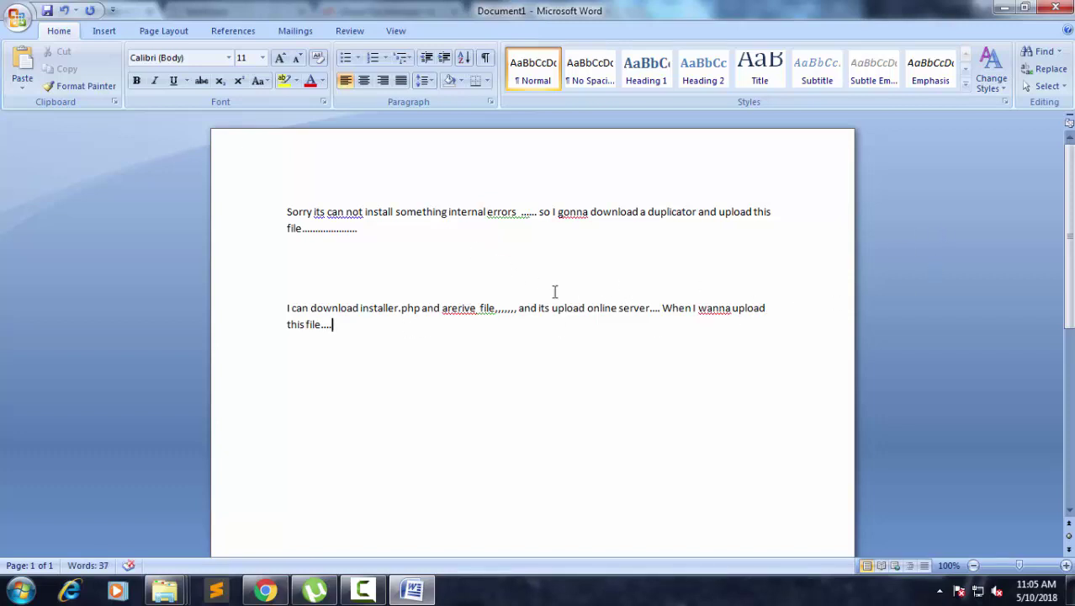
click(1004, 8)
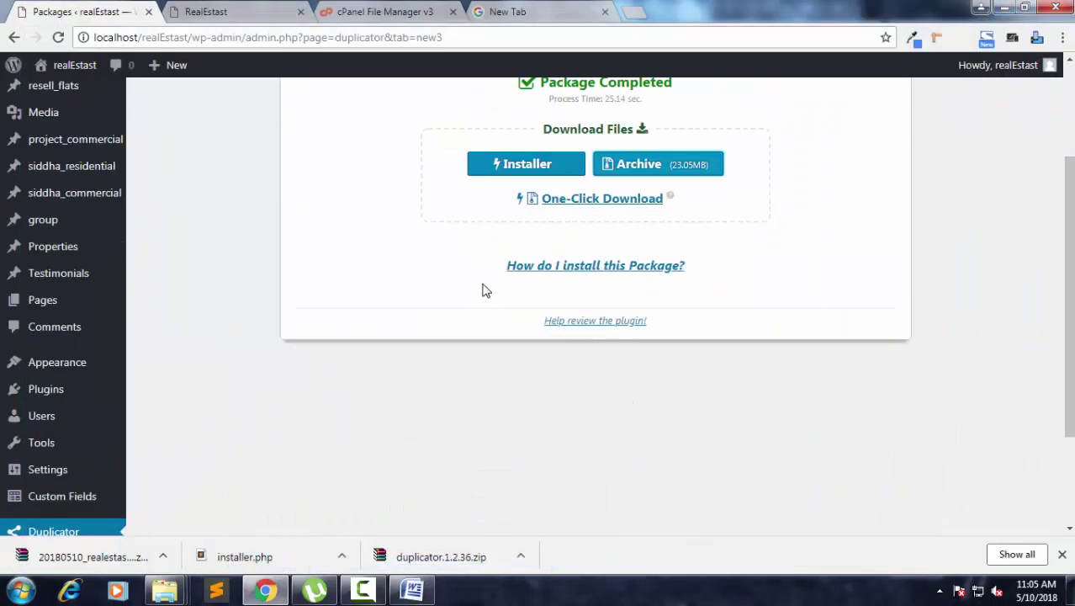
scroll(483, 289, up, 2)
Switch to cPanel File Manager at the projects/realestast folder.
click(381, 13)
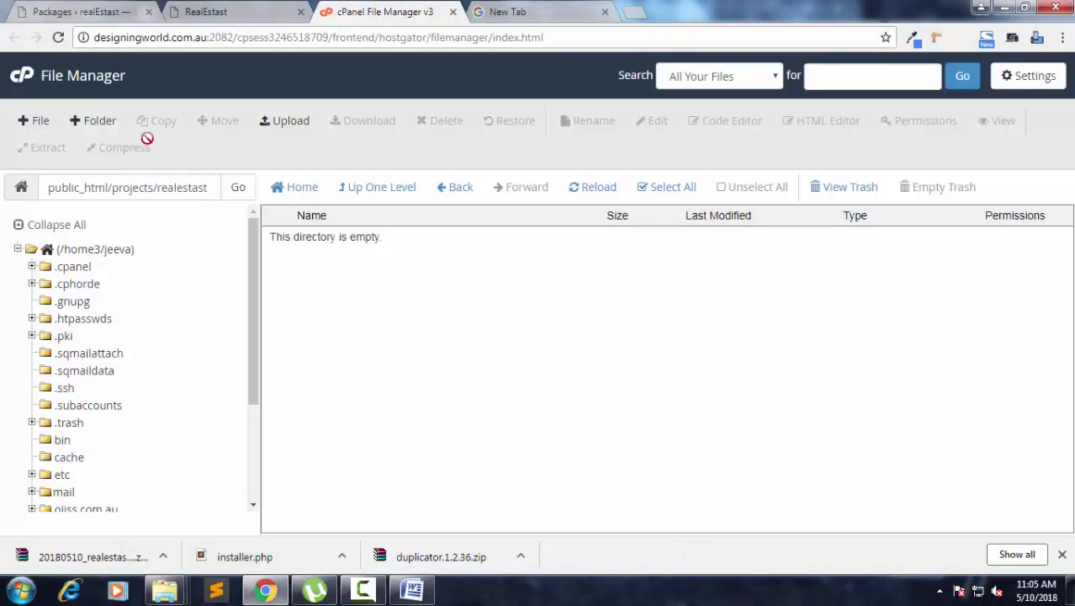
drag(52, 187, 216, 187)
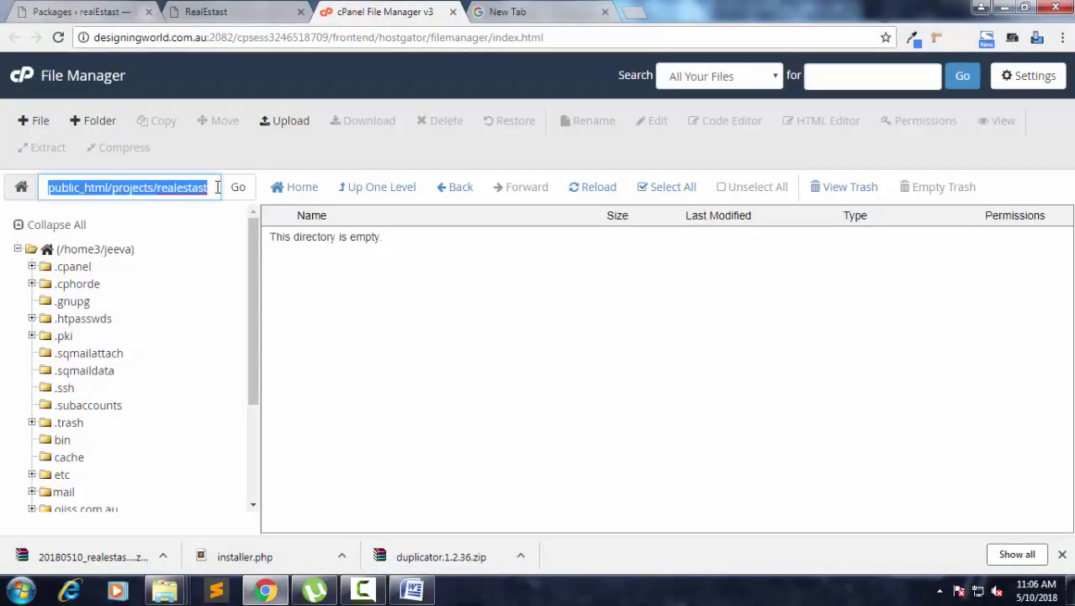
click(364, 292)
Upload the Duplicator archive zip and installer.php into public_html/projects/realestast.
click(279, 120)
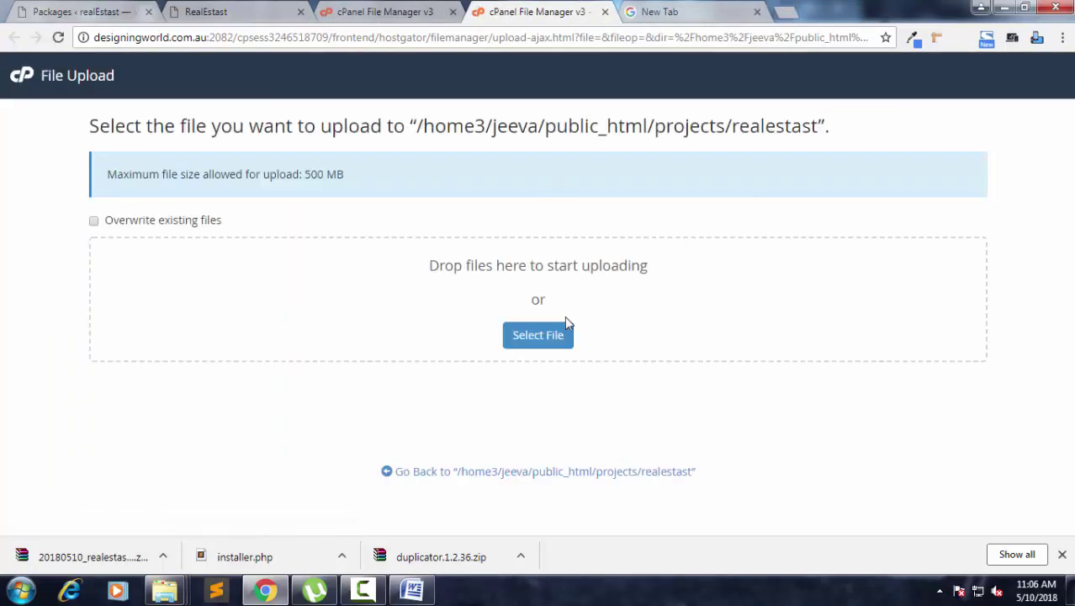
click(564, 334)
click(641, 408)
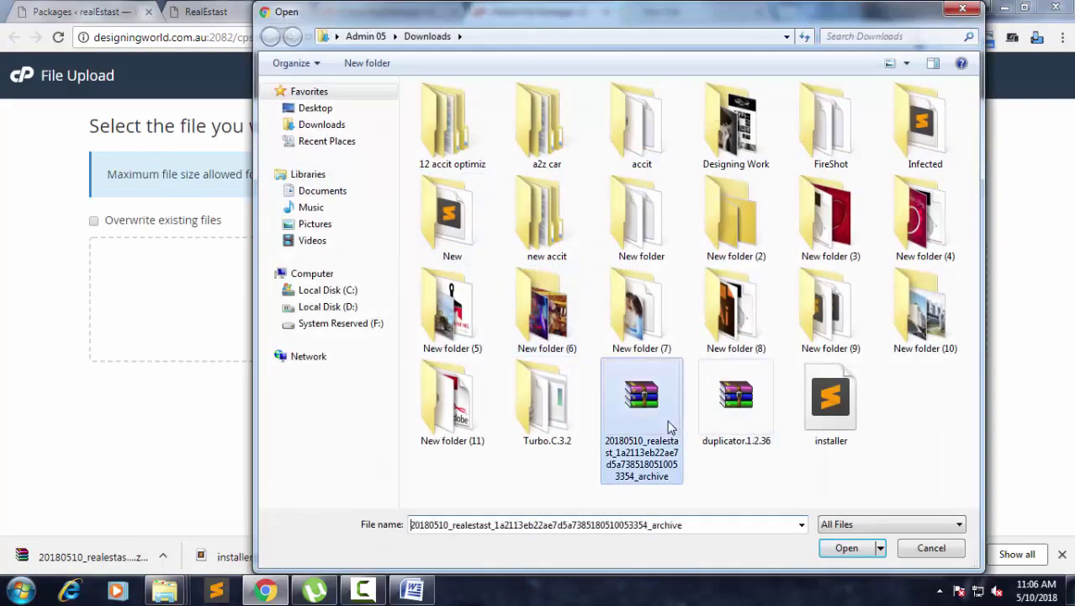
click(846, 548)
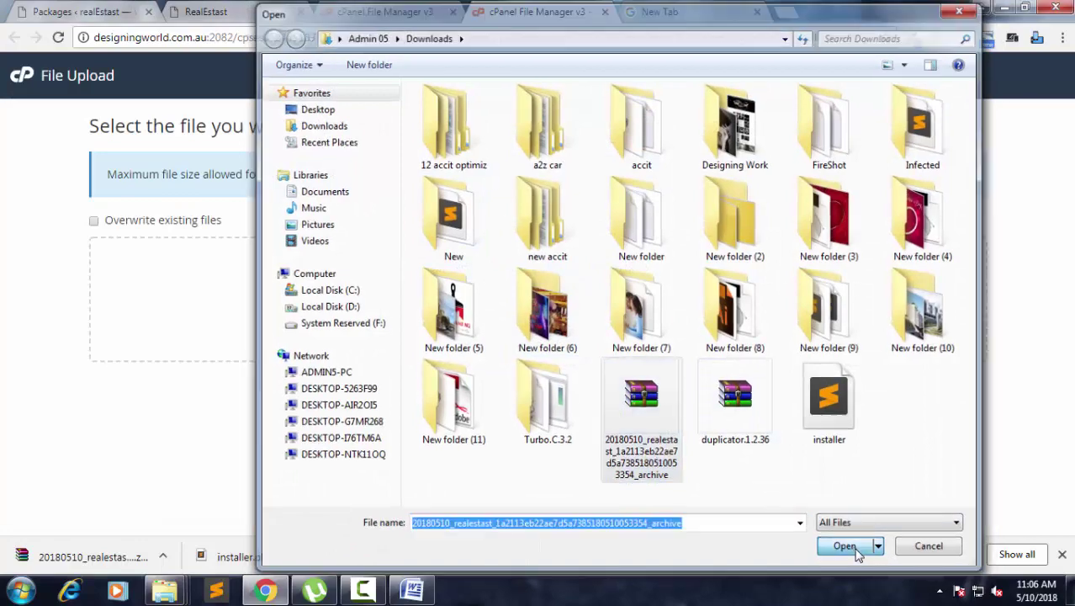
double_click(824, 396)
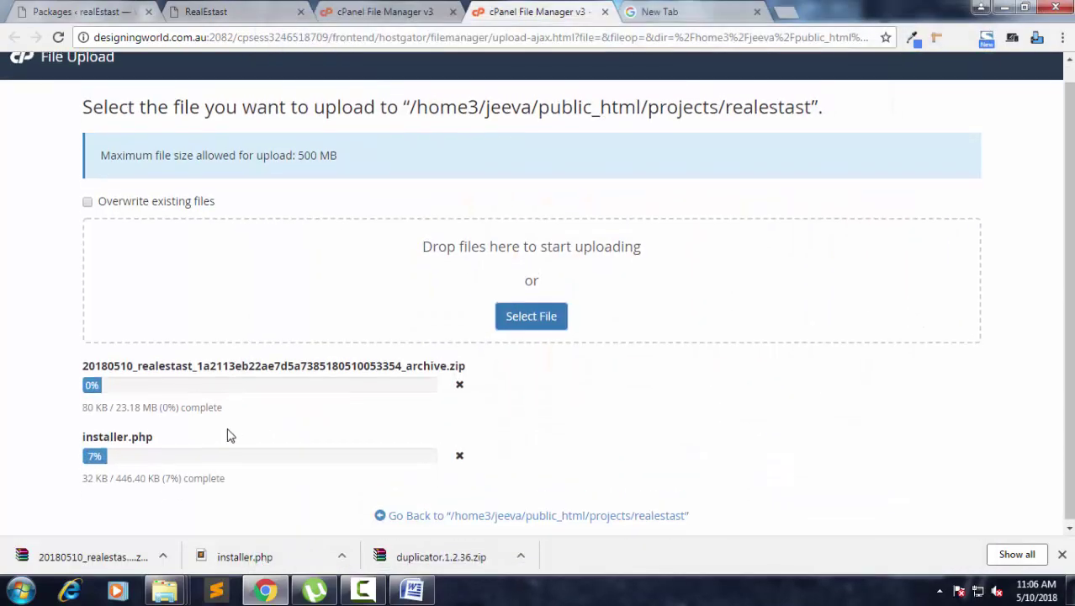
scroll(228, 434, up, 1)
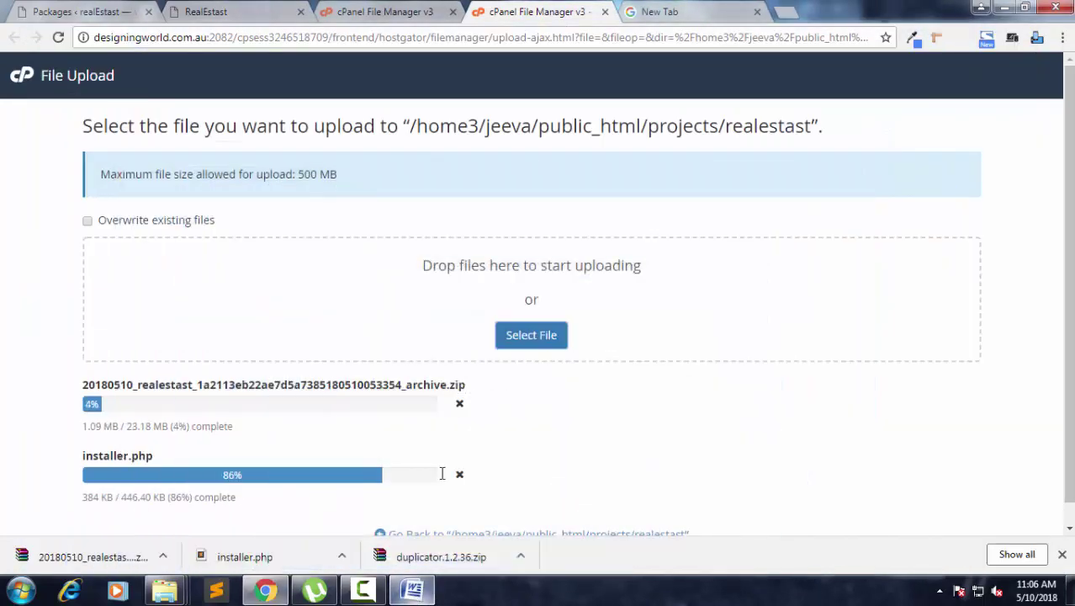
click(412, 591)
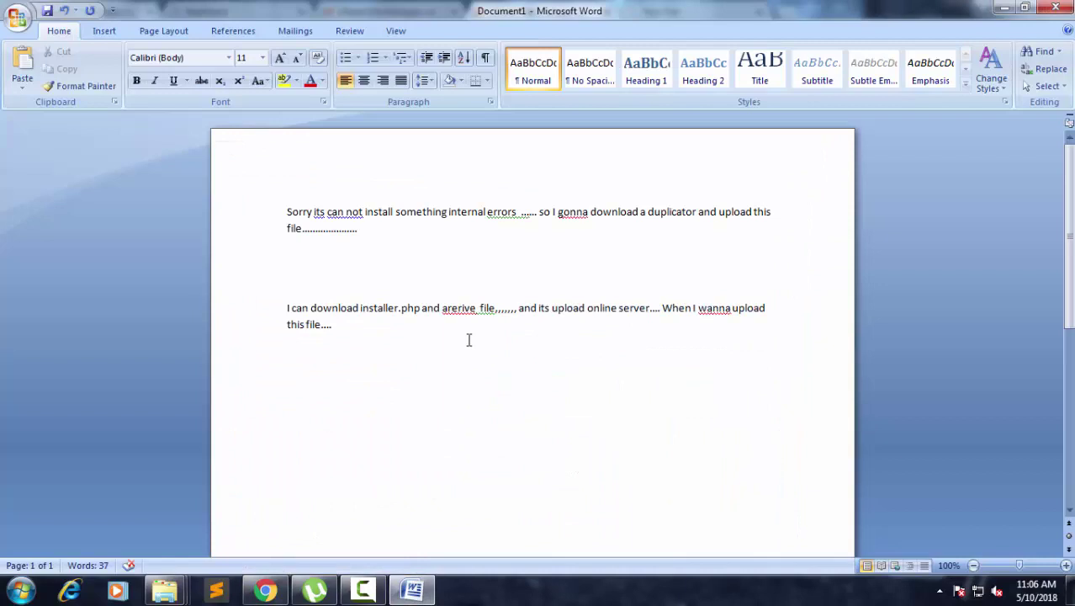
Type the line 'And I create database and username in mysql database' into the note.
text(and)
key(BackSpace)
text(I create dat)
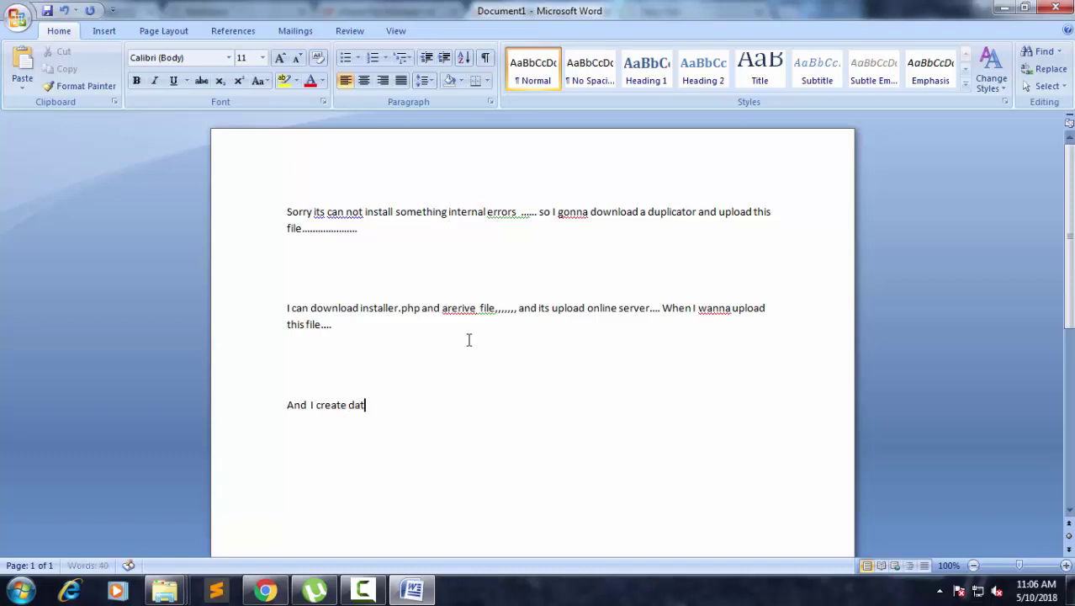
text(abase and username)
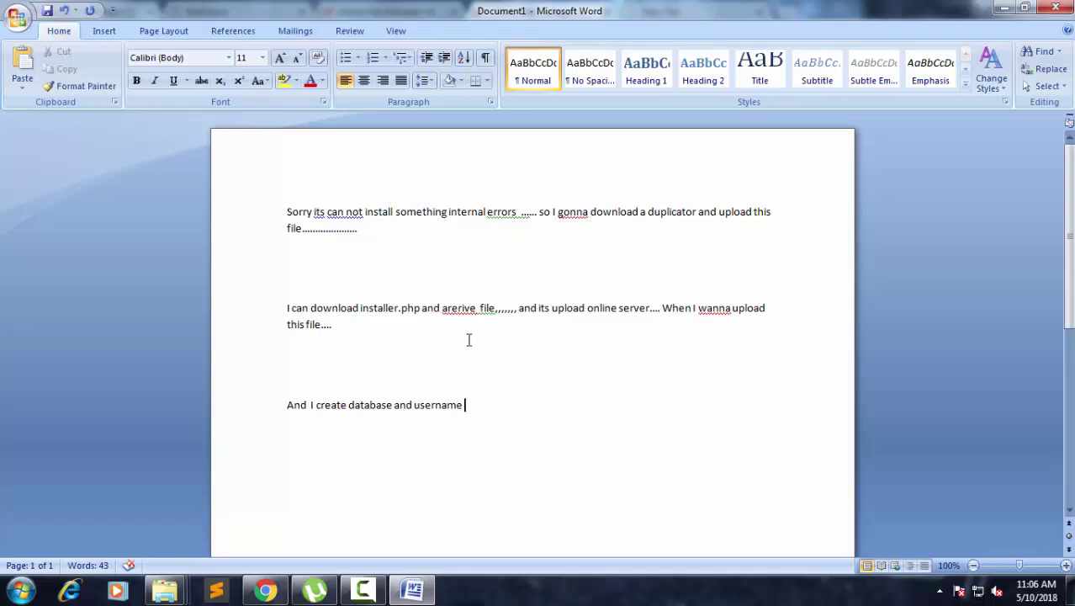
text(in mysql database.....)
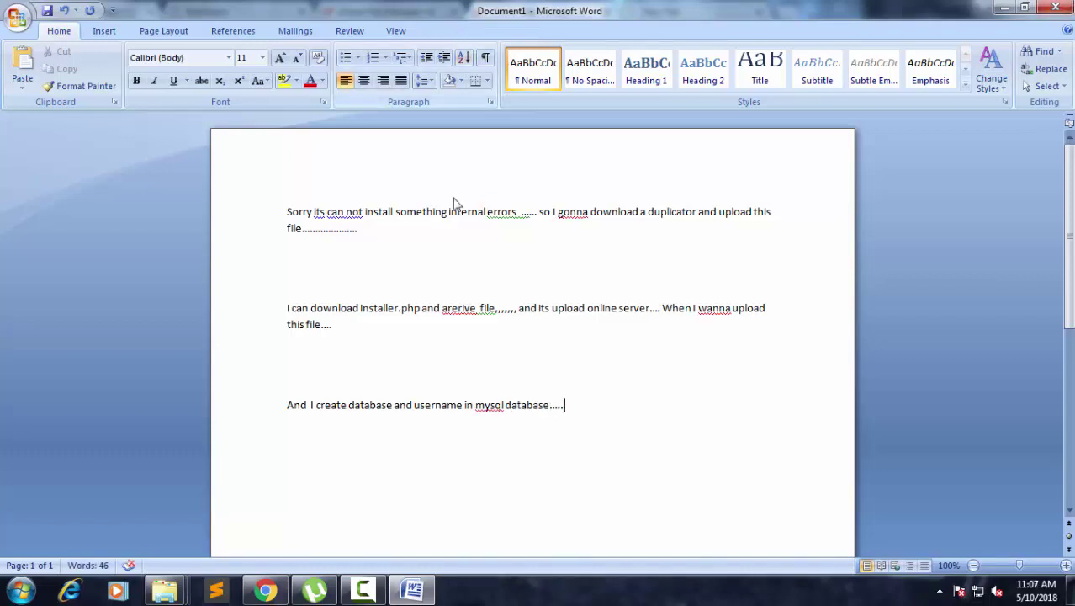
Put the Word note away and check the File Manager listing and upload progress.
click(412, 592)
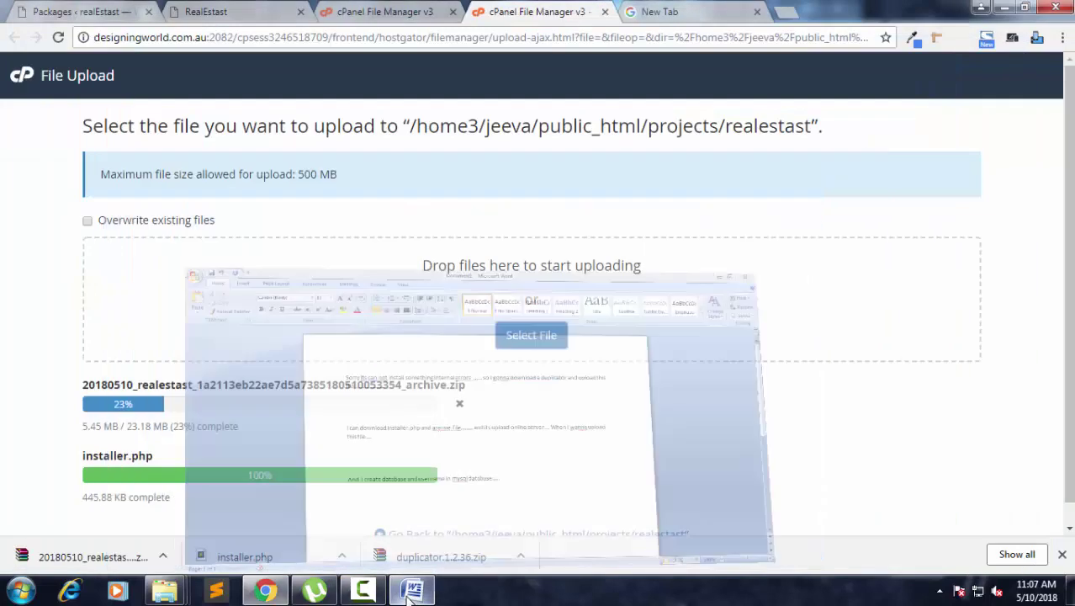
click(374, 12)
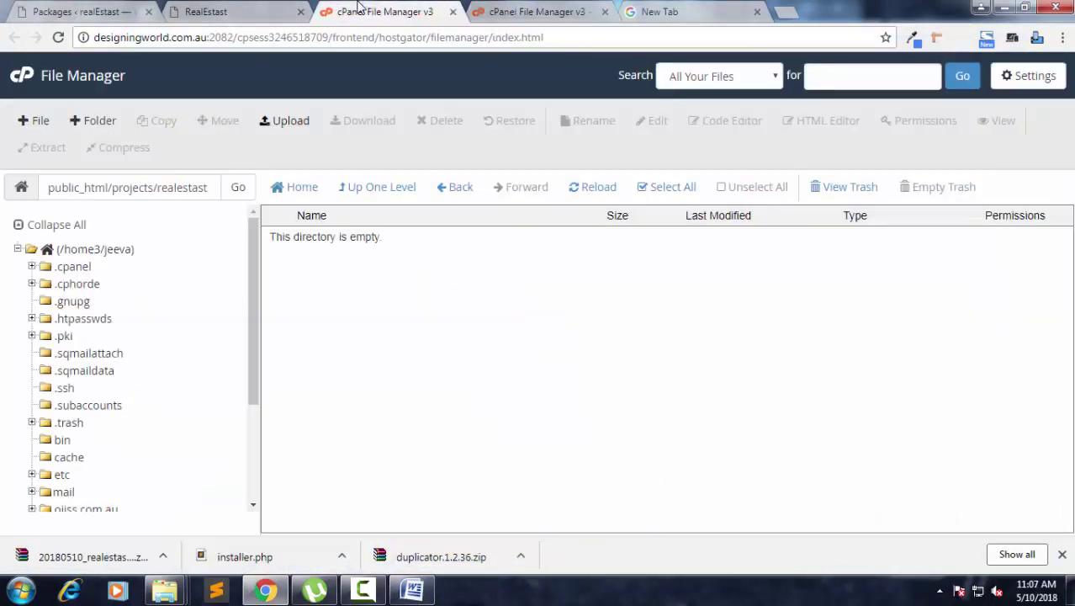
click(537, 10)
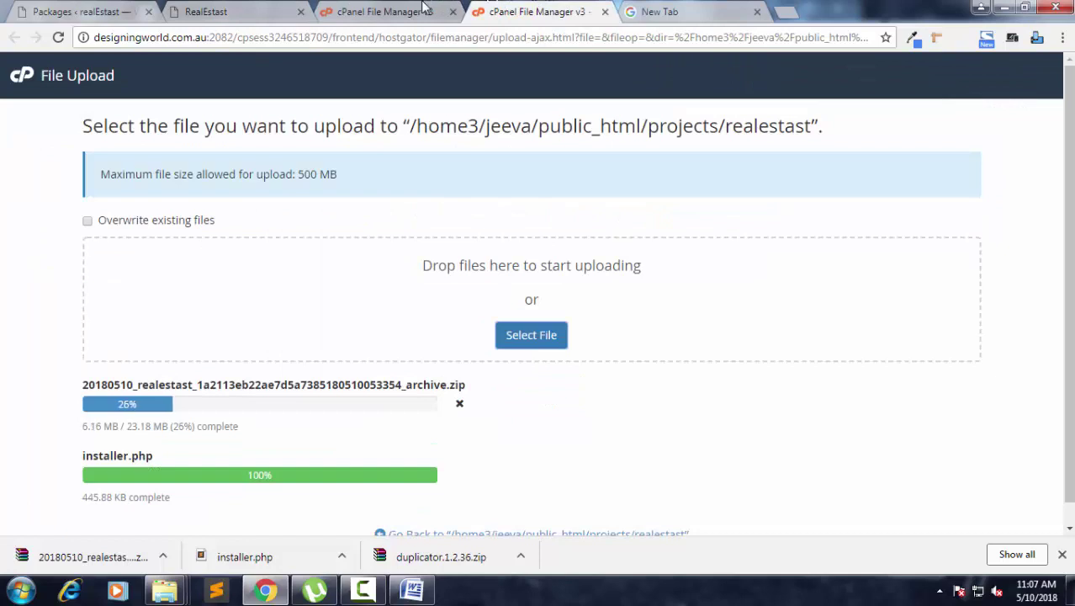
click(417, 11)
Open cPanel home in a new tab and go to the MySQL® Databases page.
middle_click(24, 80)
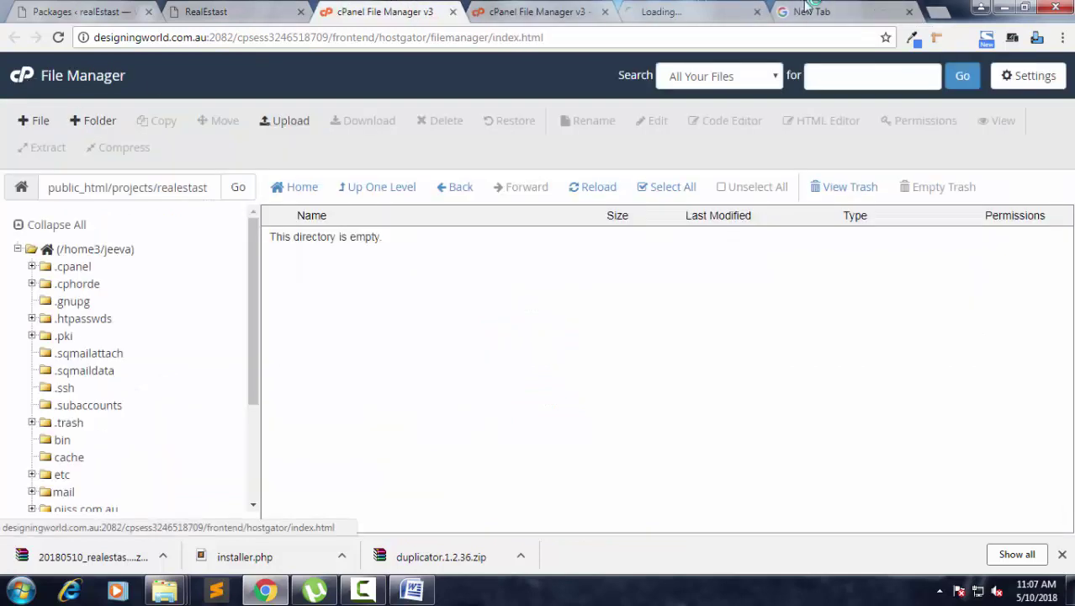
click(665, 12)
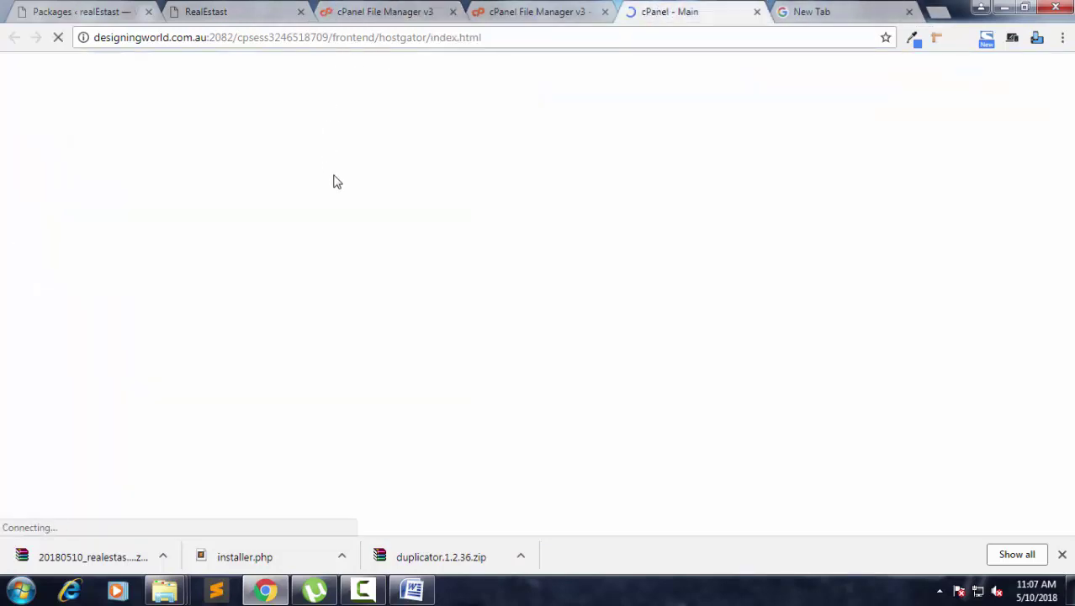
scroll(340, 193, down, 10)
scroll(608, 214, down, 9)
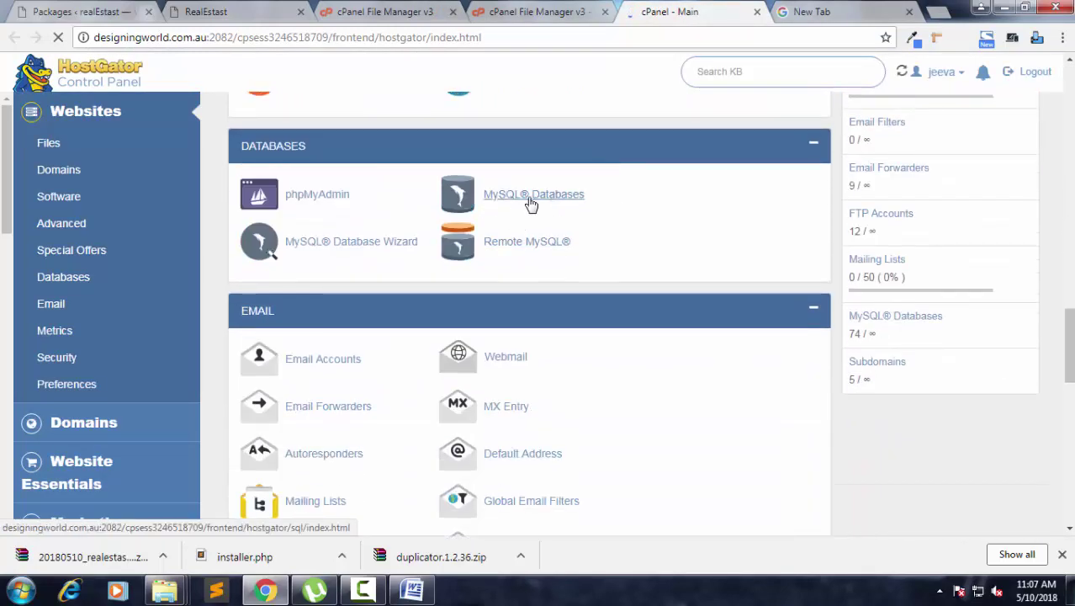
click(530, 200)
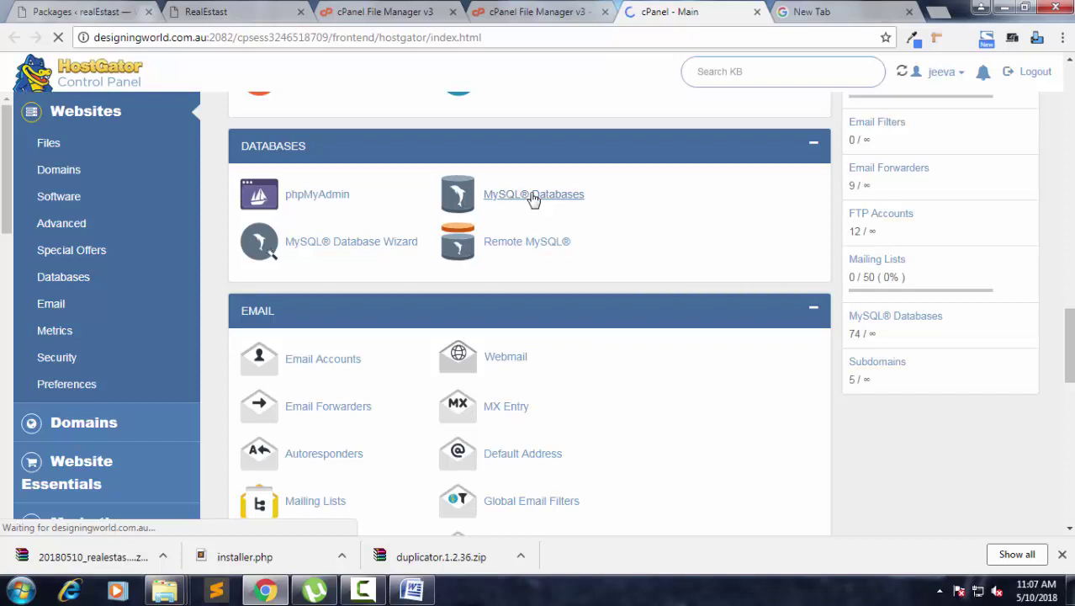
scroll(505, 220, down, 3)
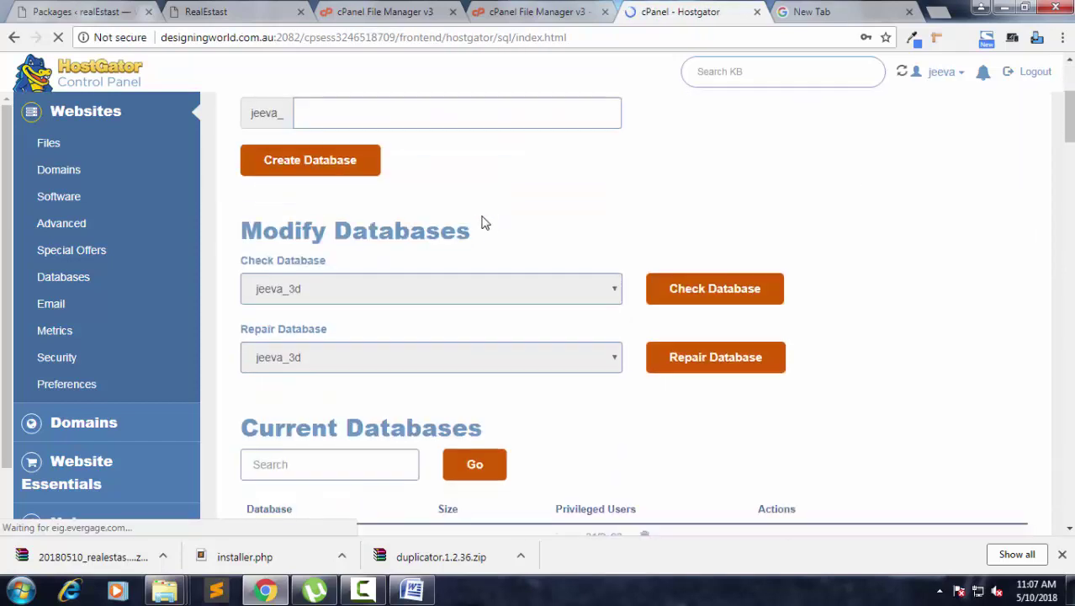
click(443, 117)
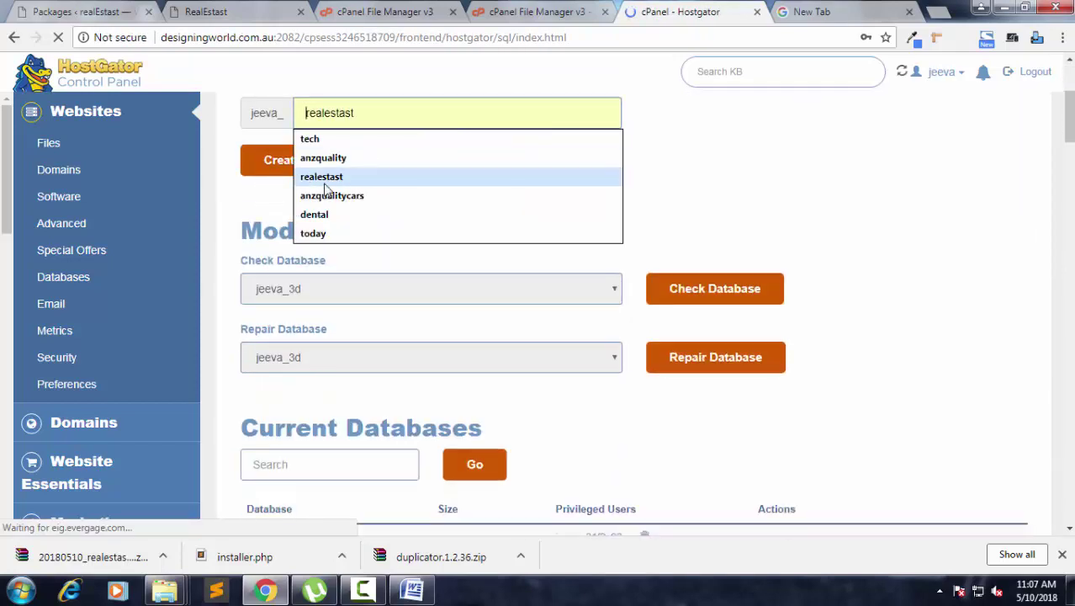
Create a MySQL database named realestast under the account prefix and return to MySQL Databases.
click(321, 176)
click(391, 112)
drag(391, 112, 301, 112)
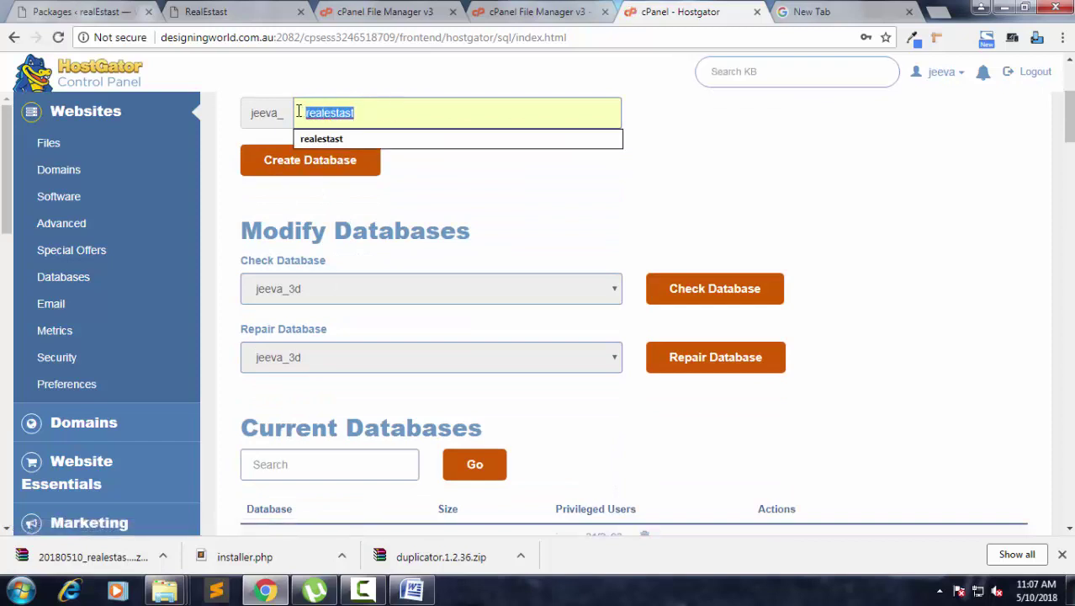
click(283, 167)
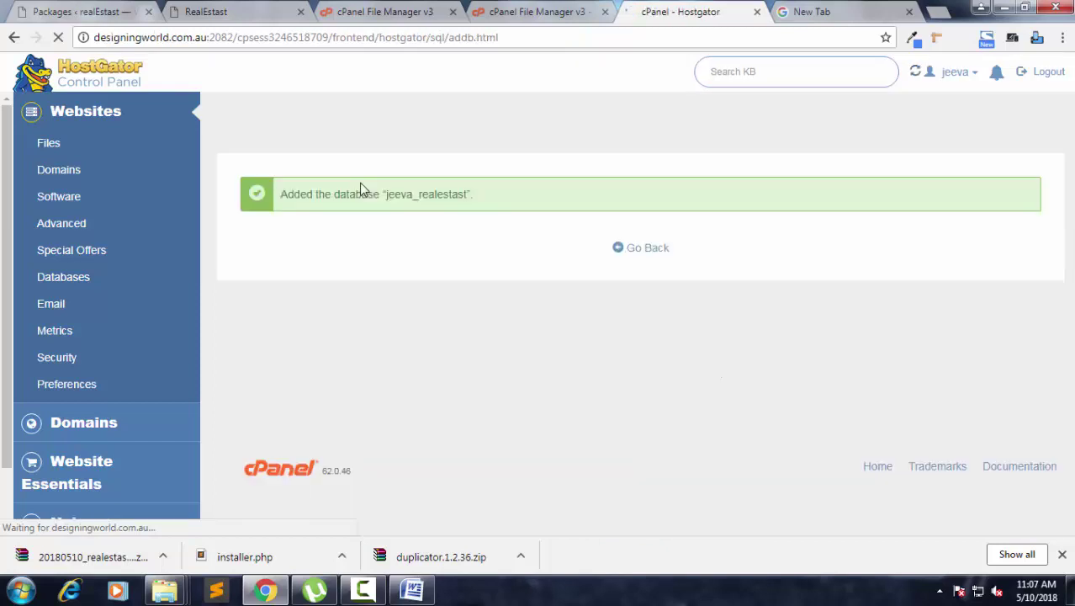
click(653, 255)
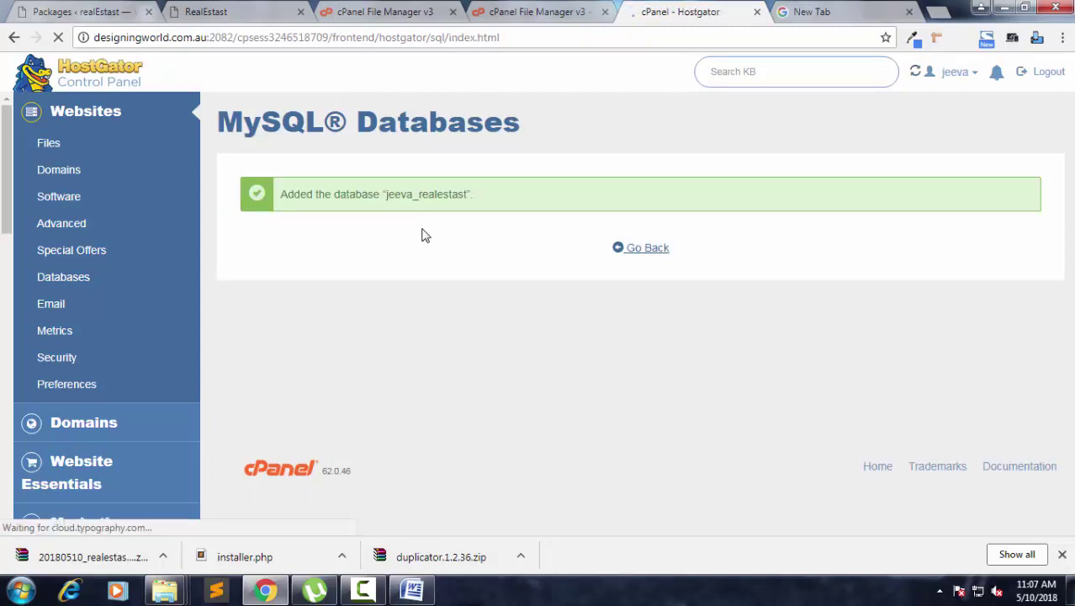
scroll(449, 241, down, 3)
Add MySQL user realestast, entering and confirming its password, then return to MySQL Databases.
scroll(446, 235, down, 10)
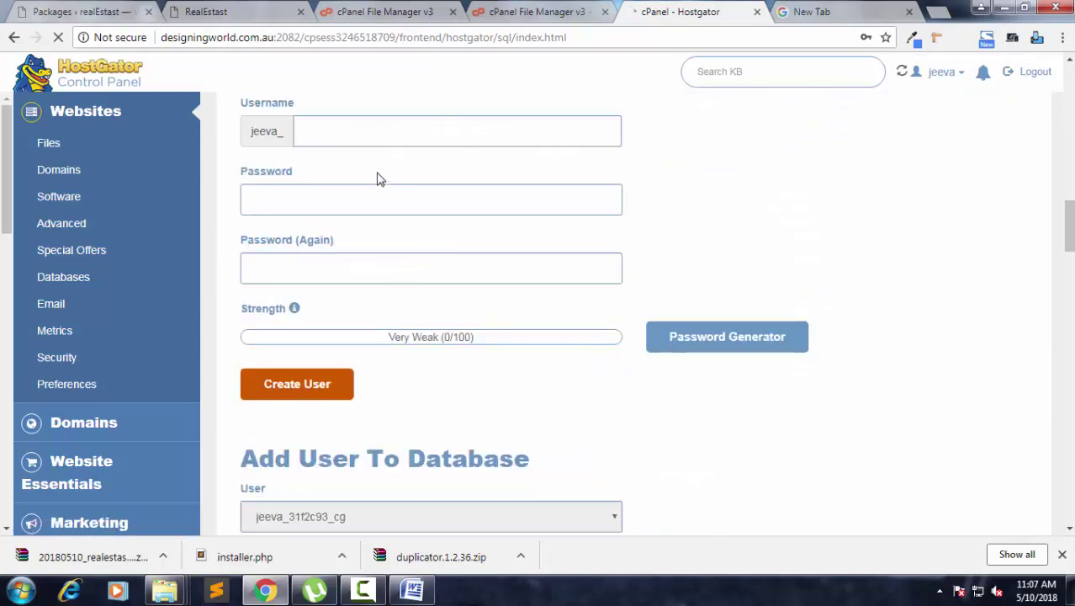
click(361, 138)
text(realestast)
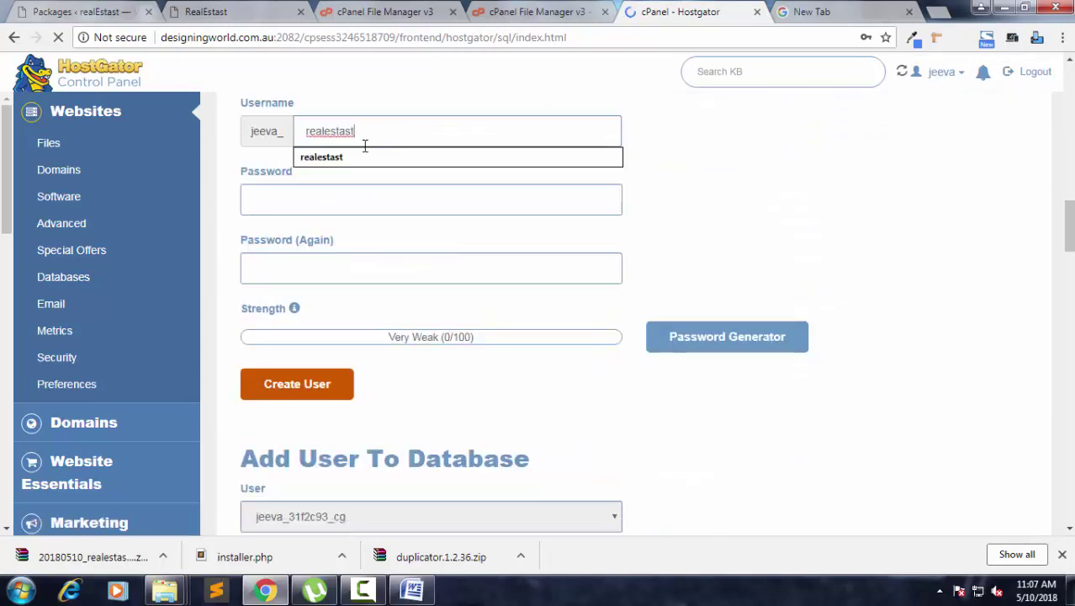
click(403, 192)
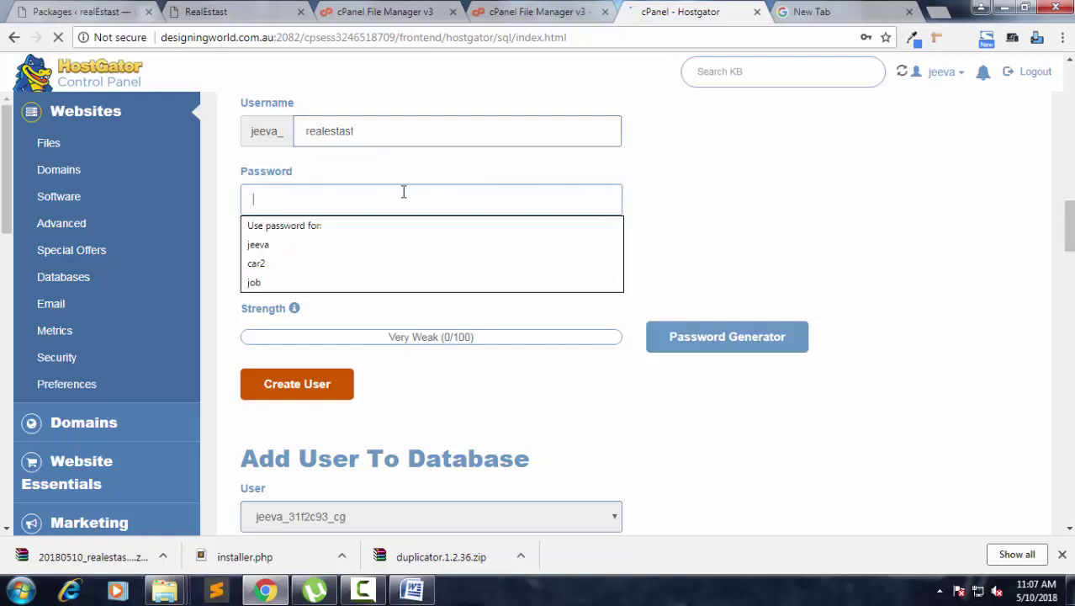
click(400, 278)
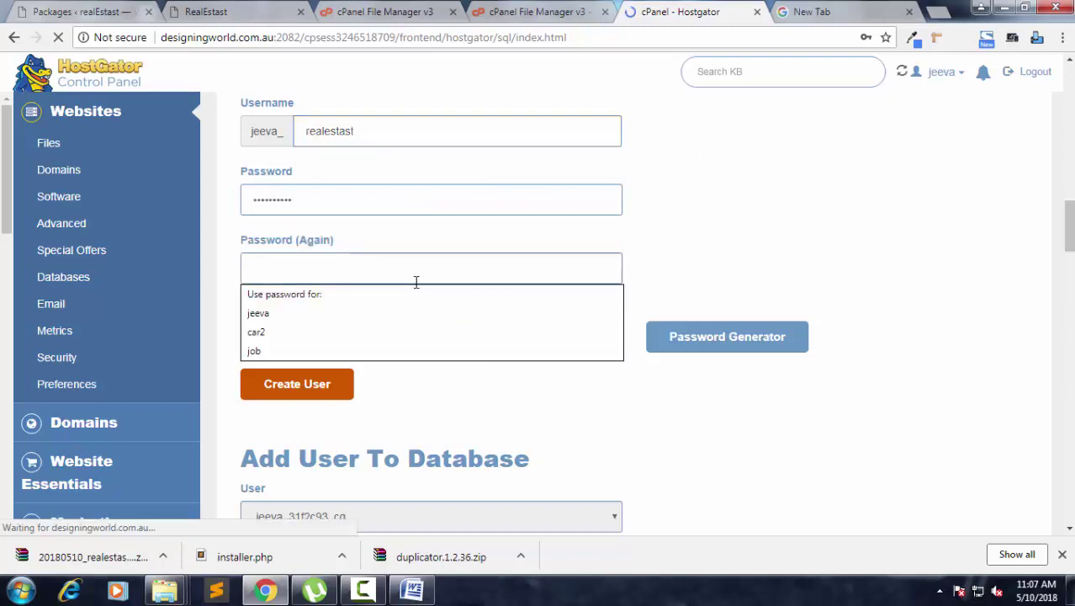
click(269, 385)
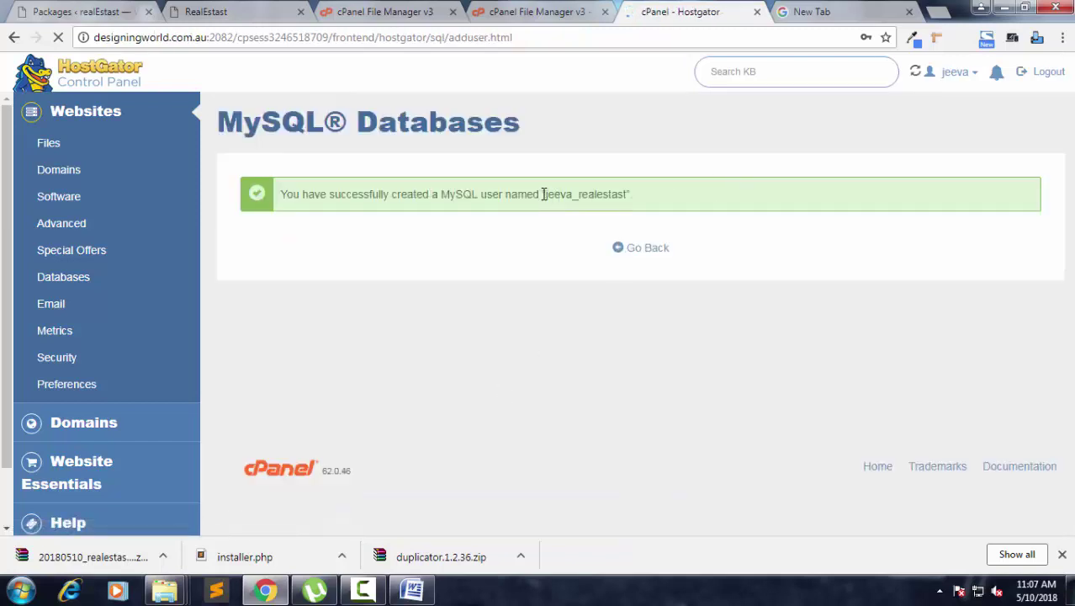
drag(545, 195, 628, 195)
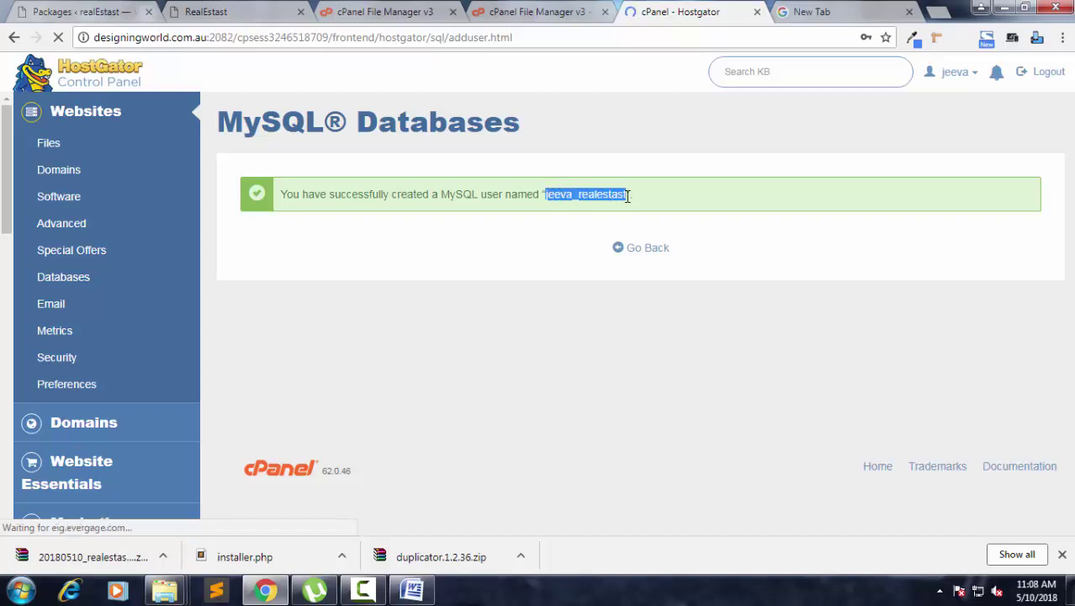
click(637, 257)
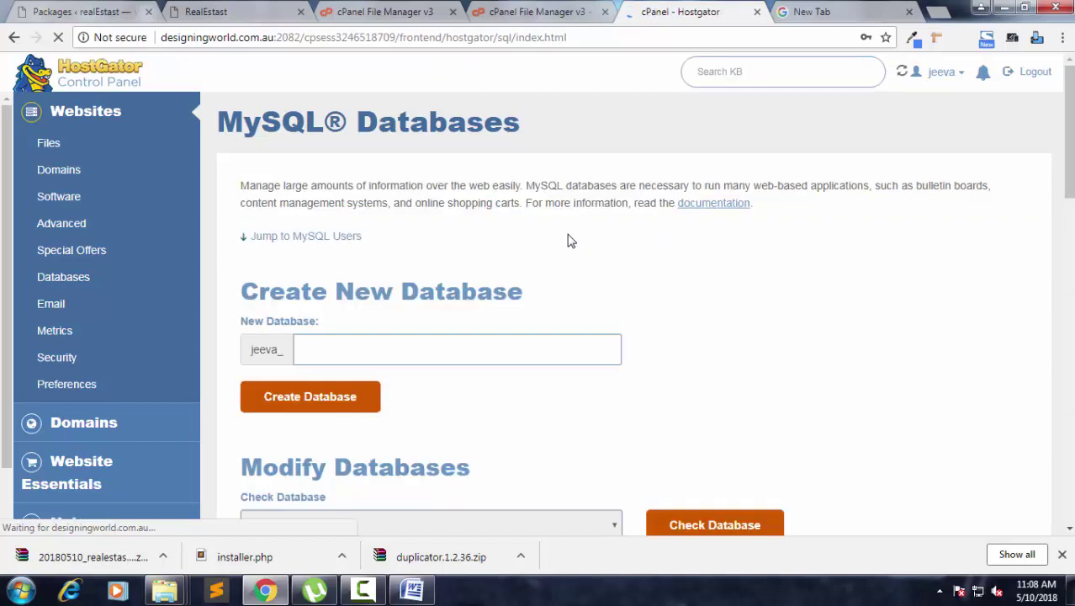
Add the MySQL user jeeva_realestast to the jeeva_realestast database.
scroll(567, 245, down, 10)
scroll(567, 245, down, 10)
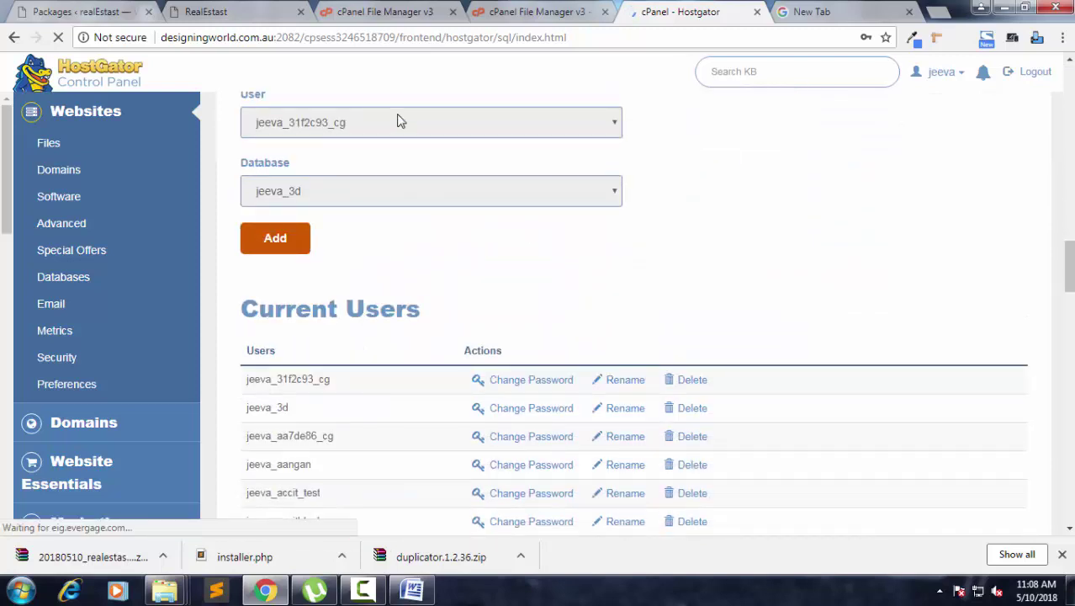
click(397, 119)
scroll(395, 312, down, 10)
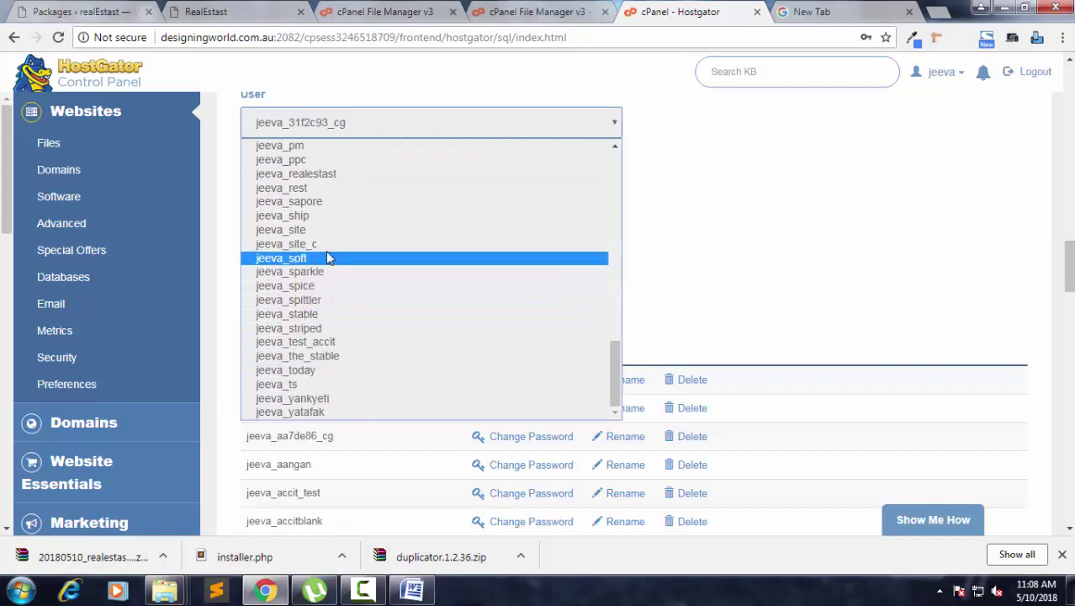
click(334, 174)
click(374, 192)
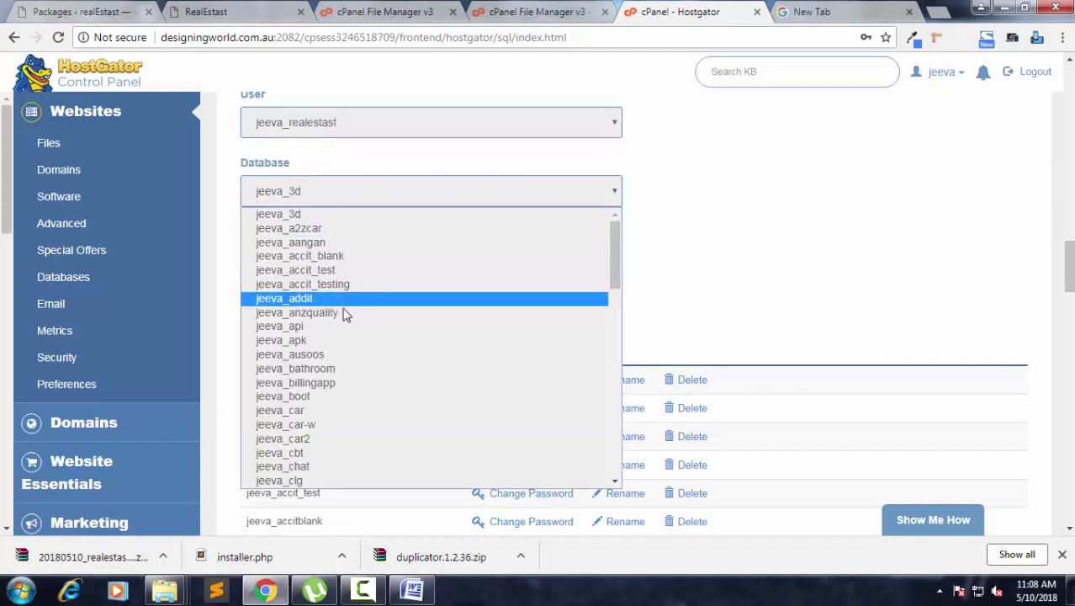
scroll(337, 403, down, 5)
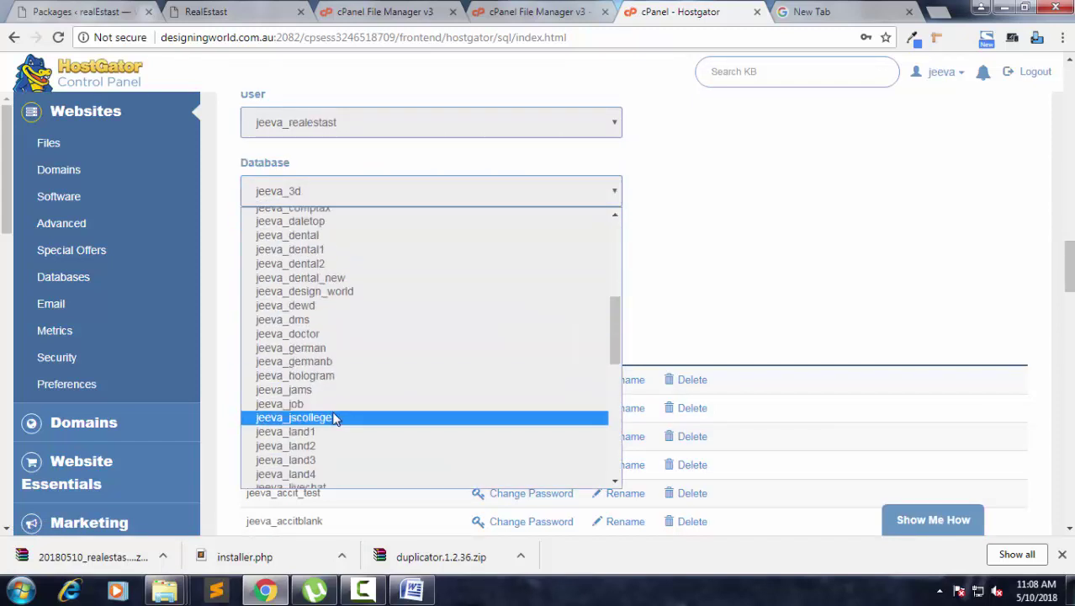
scroll(343, 371, down, 5)
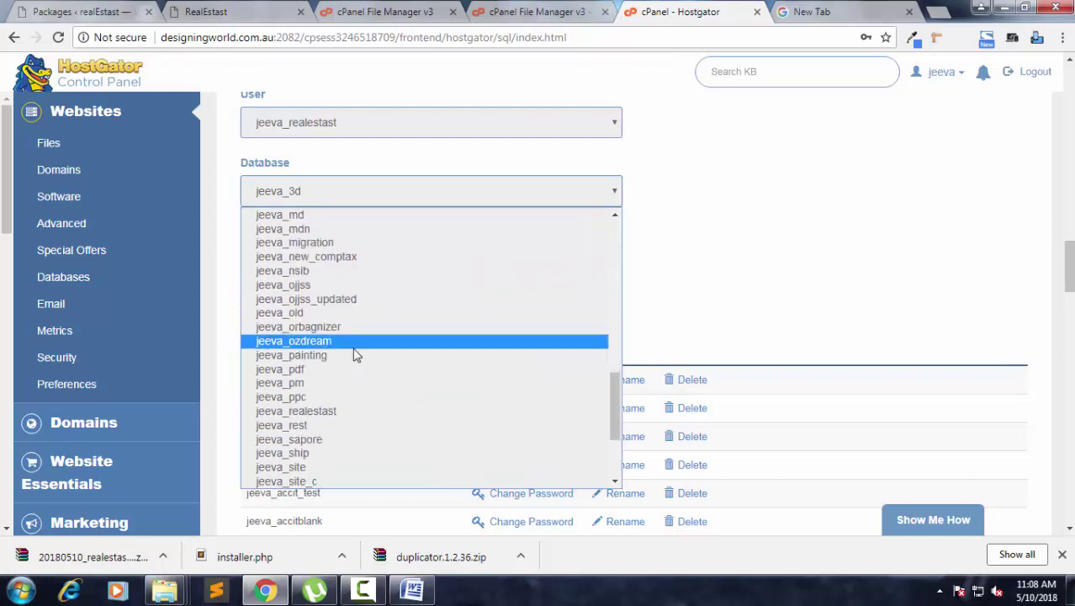
click(355, 412)
click(278, 255)
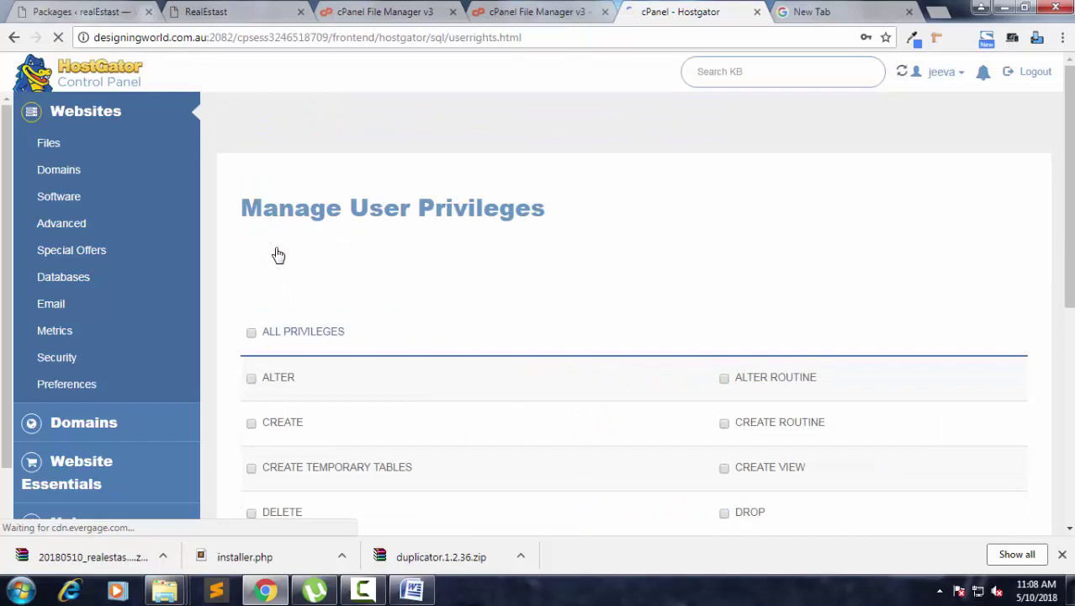
Grant jeeva_realestast ALL PRIVILEGES on its database, then return to the file-upload progress.
scroll(278, 255, down, 2)
click(252, 175)
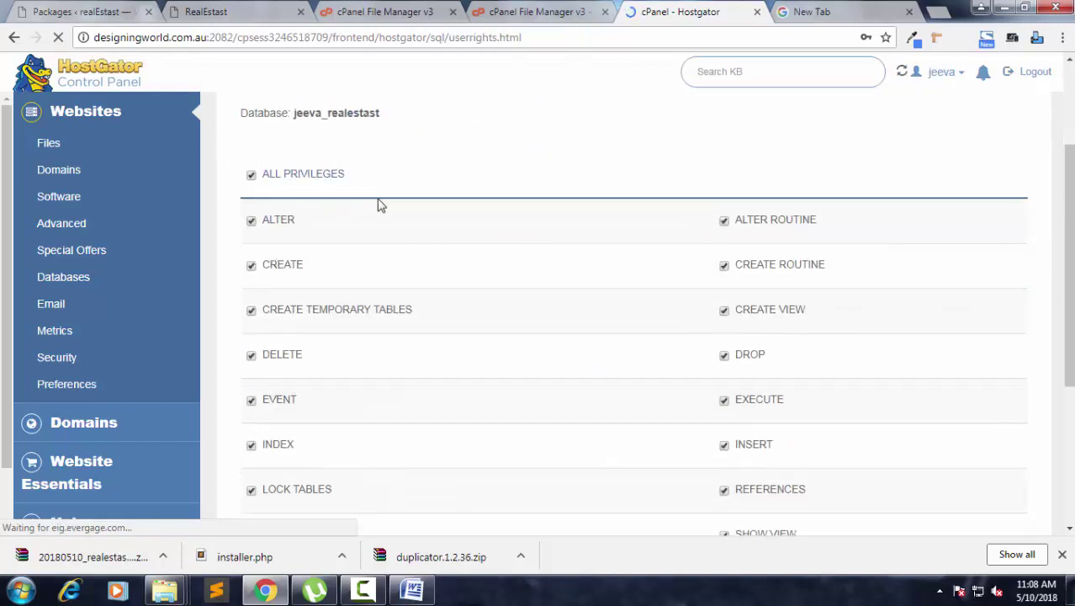
scroll(379, 210, down, 3)
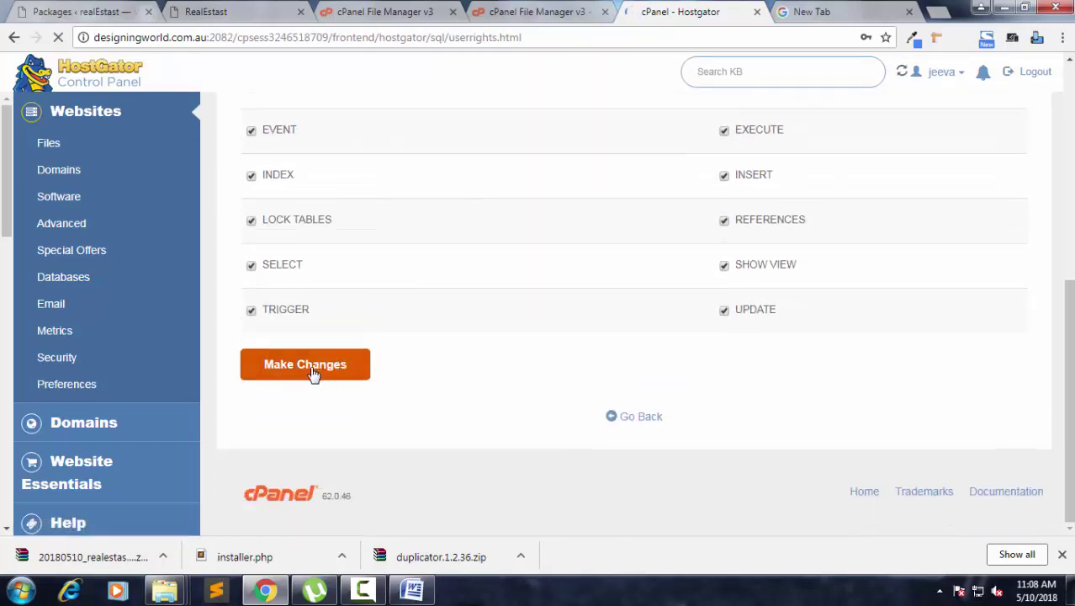
click(311, 374)
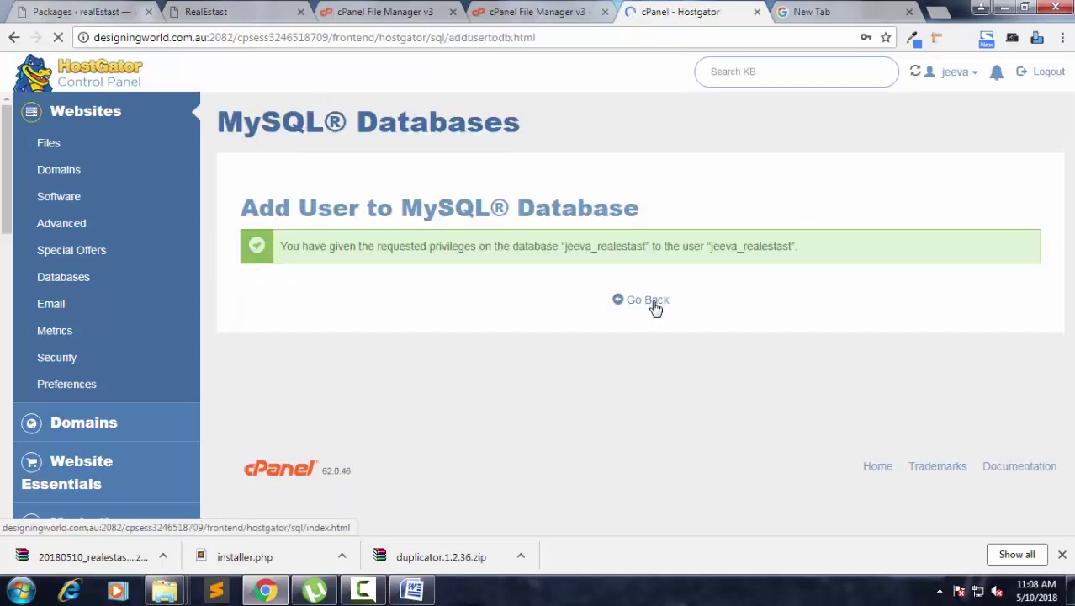
click(647, 300)
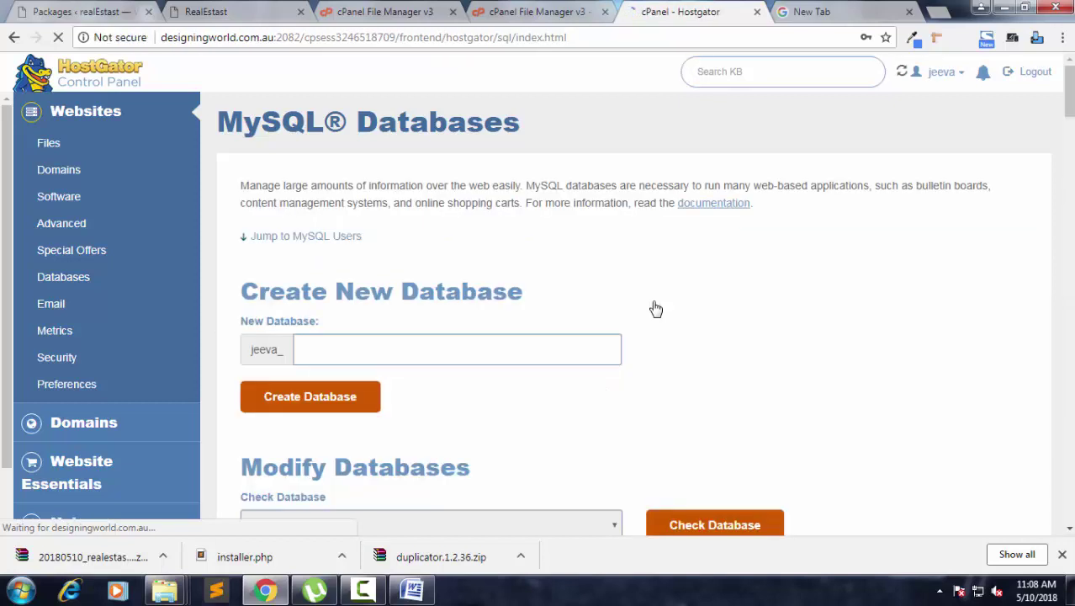
click(553, 10)
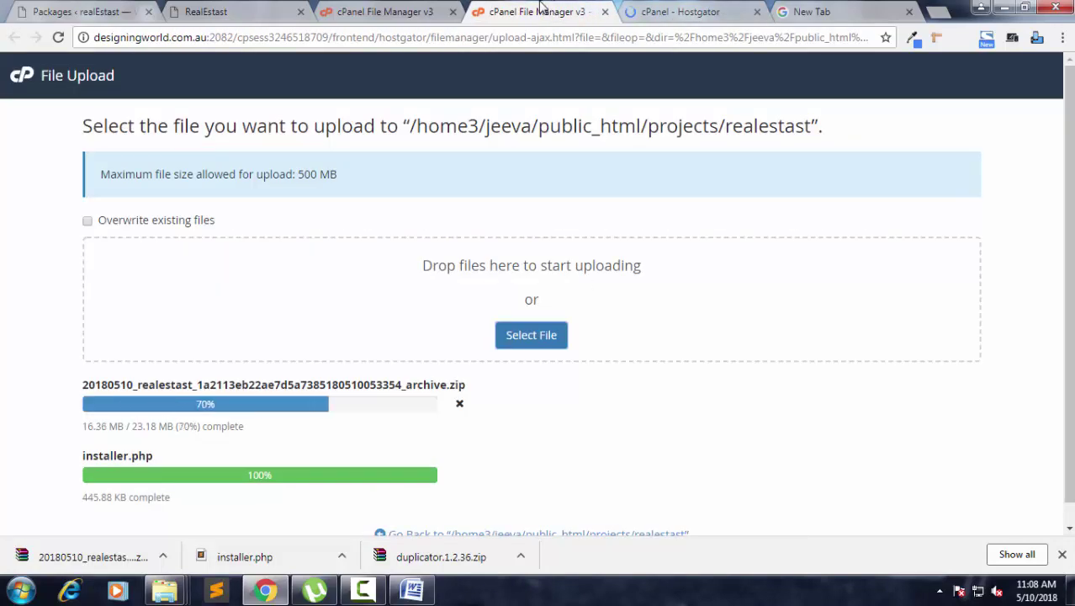
Close the finished upload tab and check the realestast folder's file listing.
scroll(141, 360, down, 1)
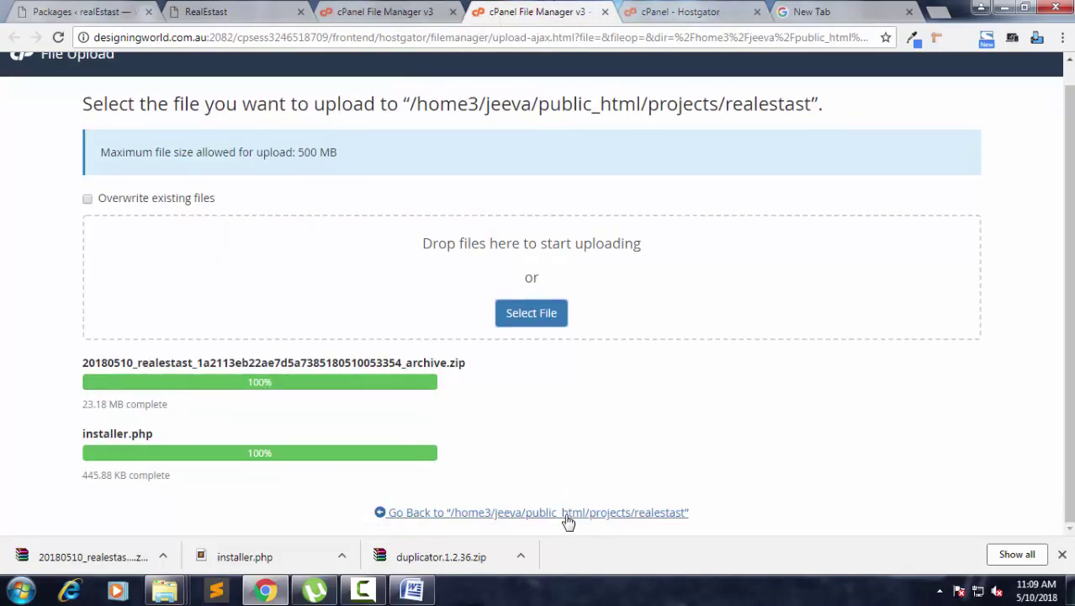
key(ctrl+w)
click(341, 10)
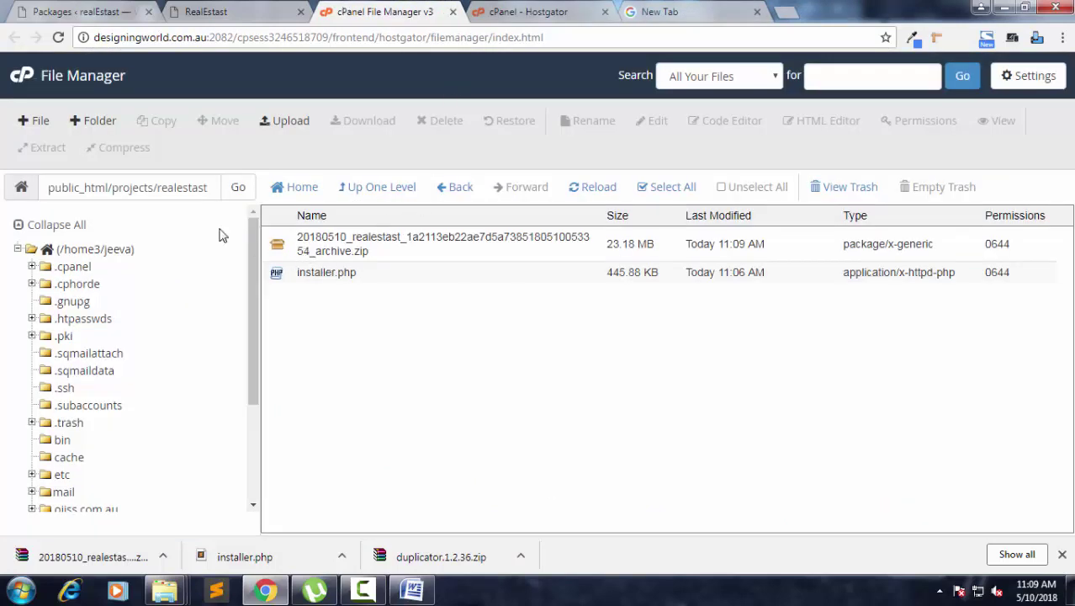
Load designingworld.com.au/projects/realestast/ in a new tab to reach the Duplicator installer.
click(669, 12)
click(147, 42)
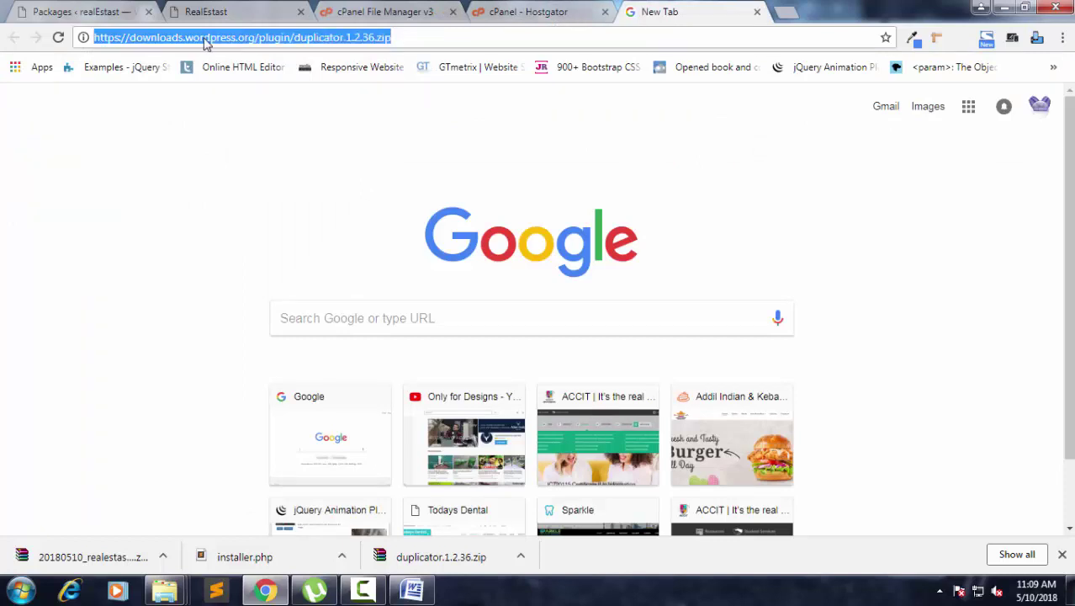
text(de)
key(Right)
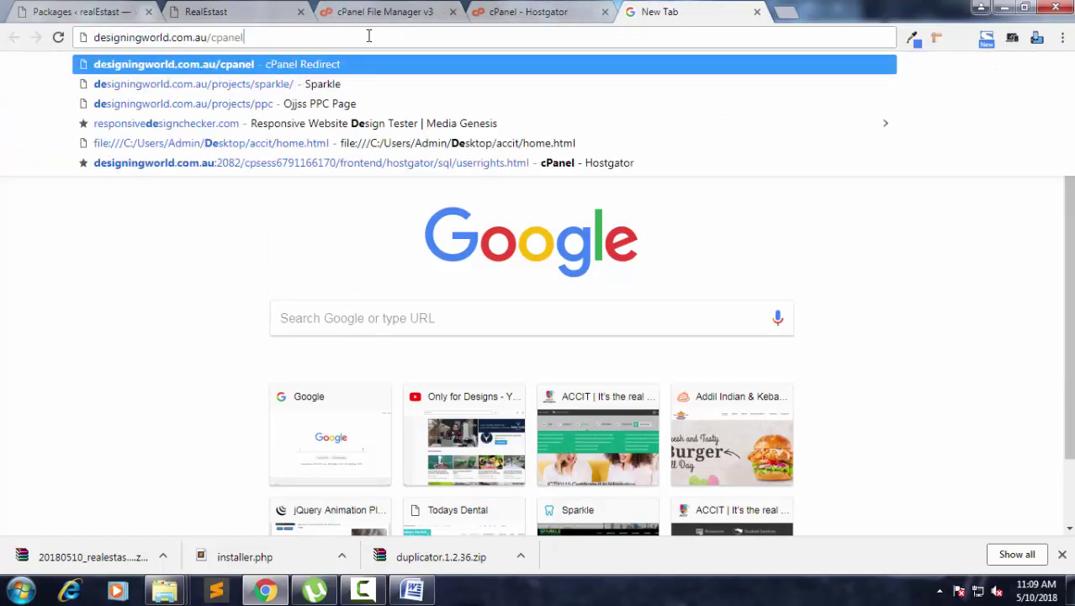
key(BackSpace)
key(BackSpace)
key(BackSpace)
key(BackSpace)
key(BackSpace)
key(BackSpace)
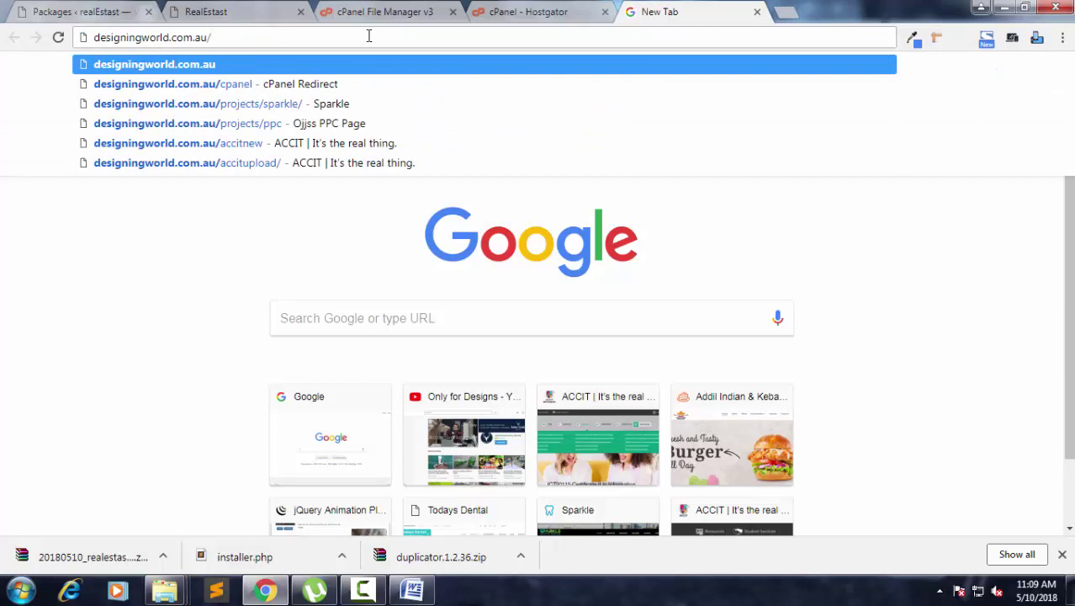
text(p)
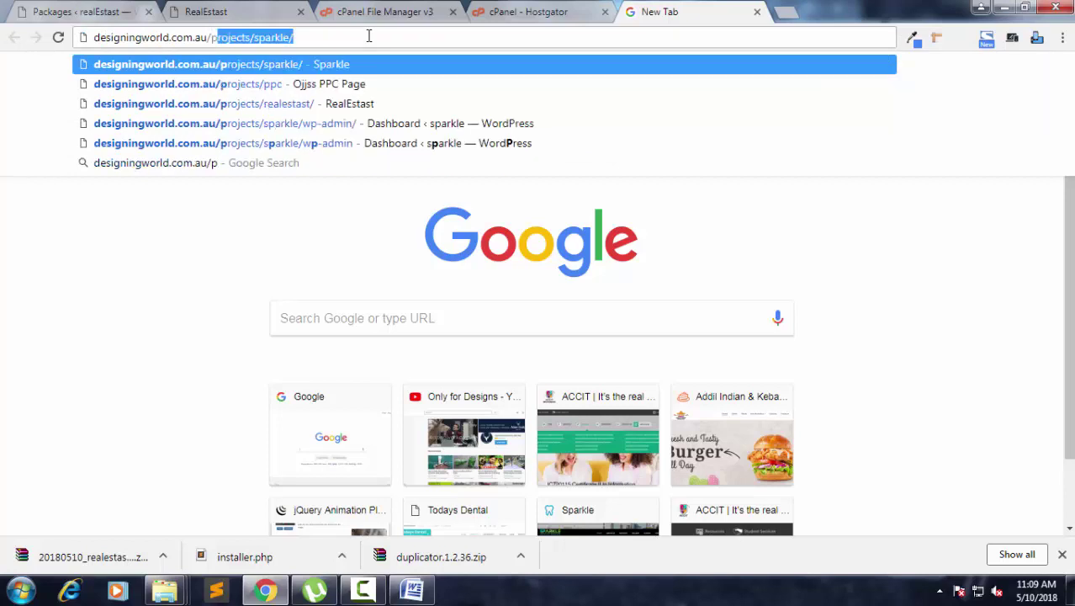
key(Down)
key(Down)
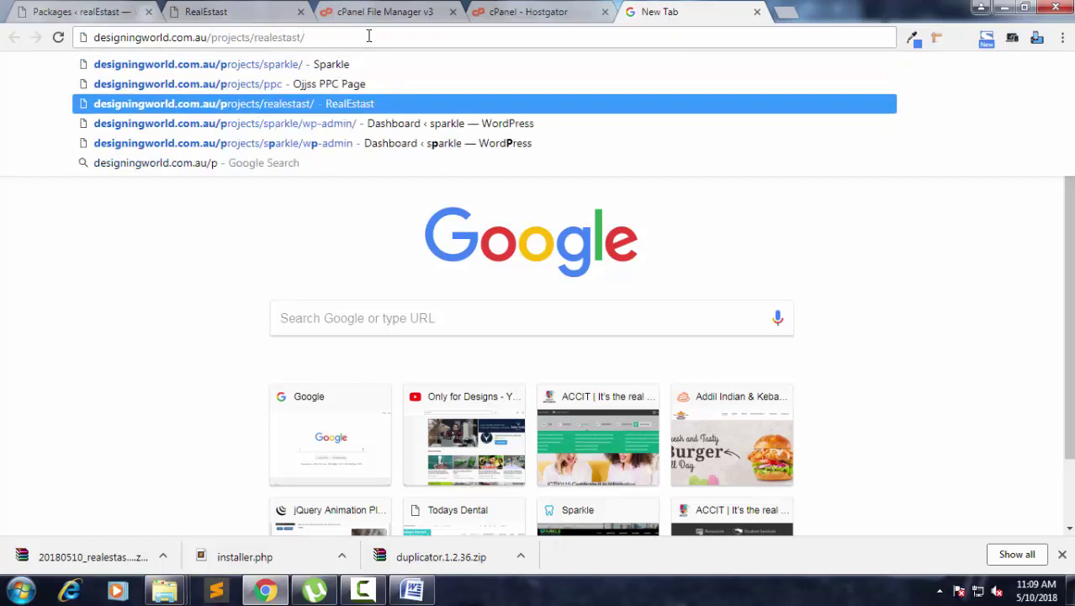
key(Return)
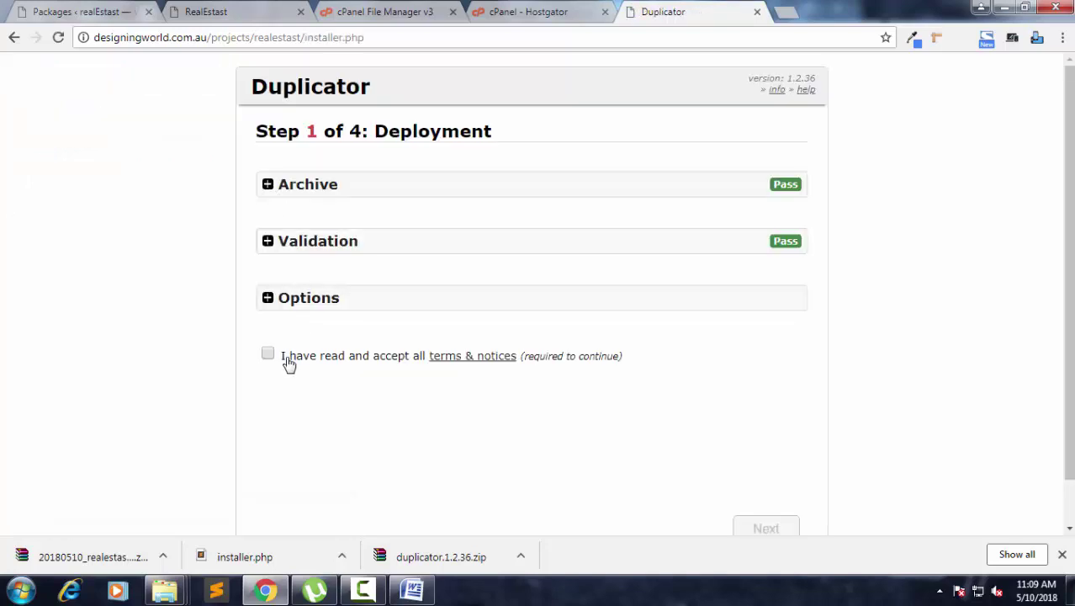
Accept the installer's terms and notices and start the Duplicator deployment.
click(268, 354)
scroll(665, 305, down, 1)
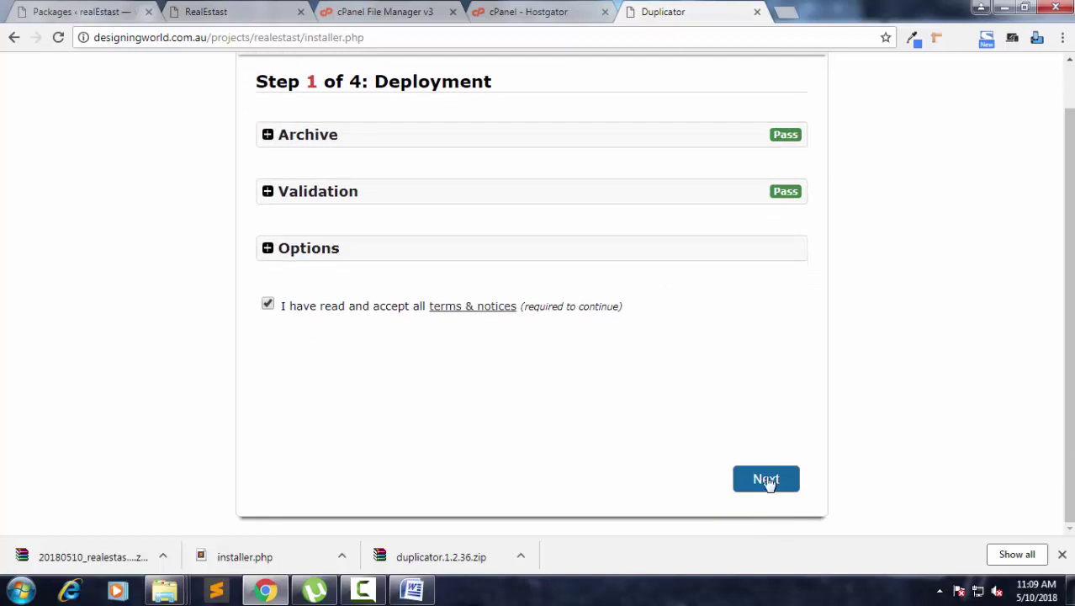
click(765, 478)
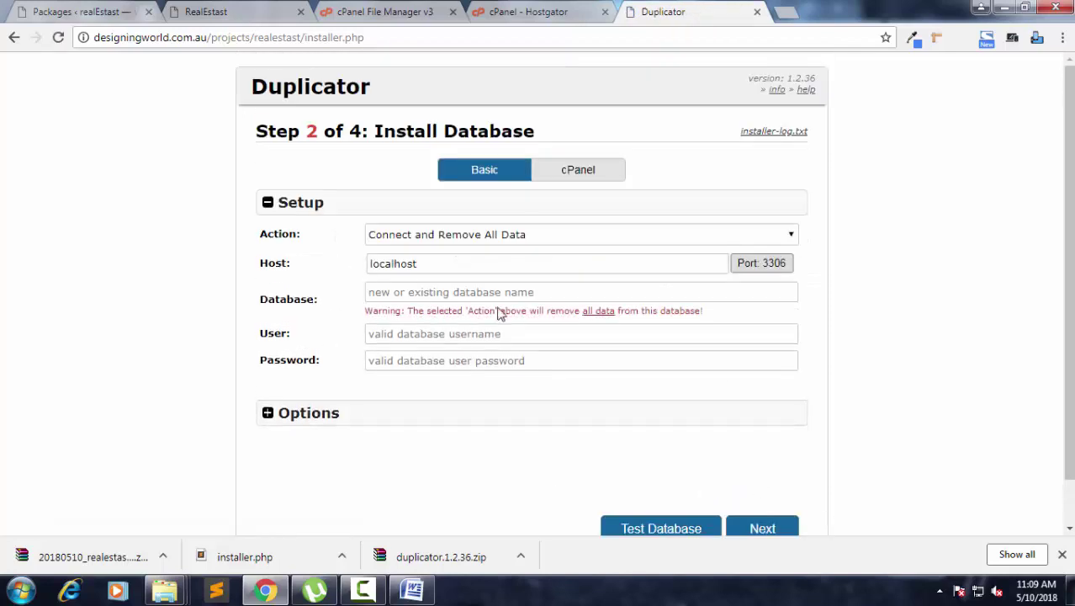
Choose the site's existing database and fill in its database user name.
click(411, 292)
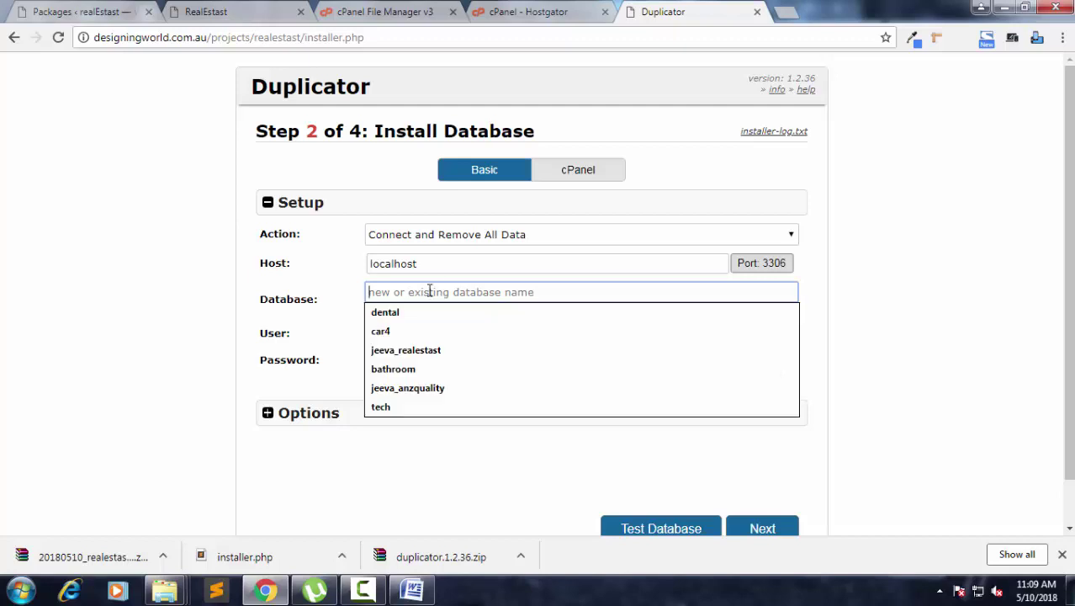
click(377, 325)
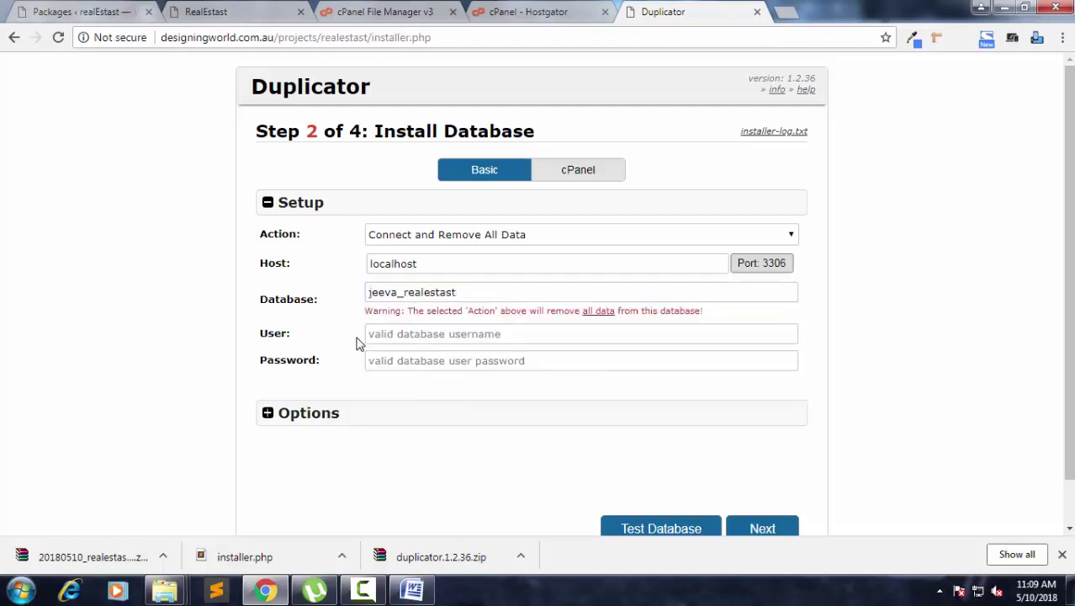
click(415, 333)
key(Down)
click(468, 416)
Paste the database user's password and confirm running the database install.
click(446, 361)
drag(404, 334, 463, 335)
key(ctrl+c)
click(461, 362)
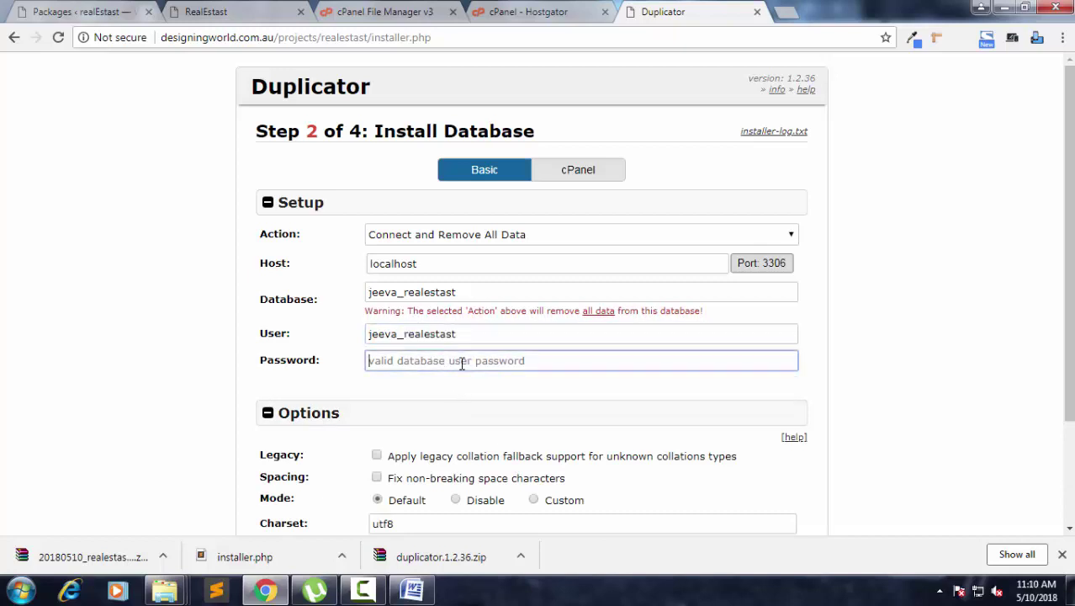
key(ctrl+v)
scroll(831, 354, down, 2)
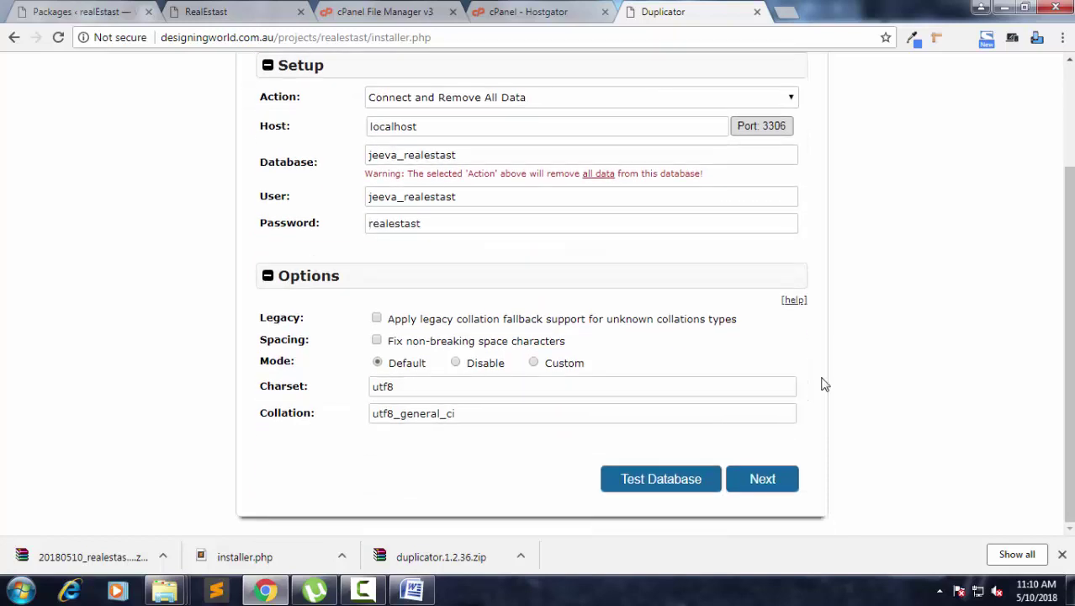
click(762, 481)
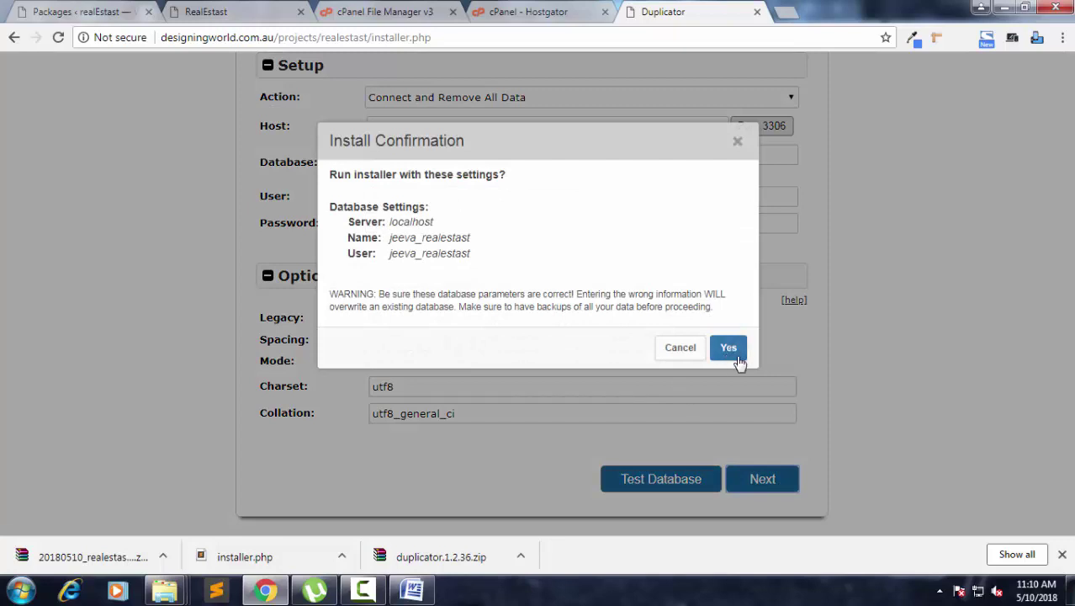
click(727, 349)
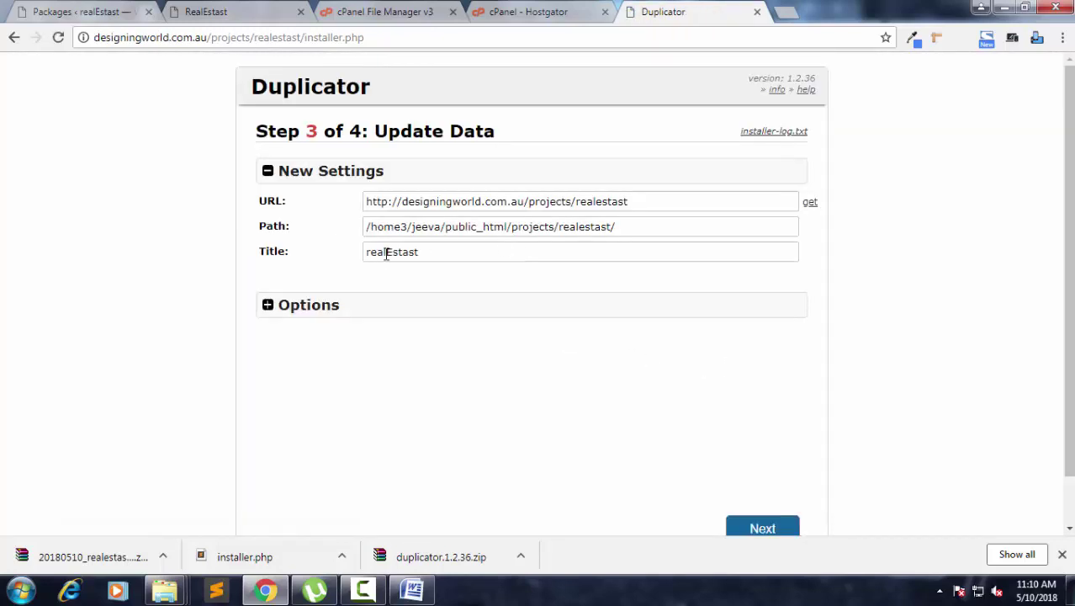
Apply the new URL, path and title settings, then open the migrated site's login page.
click(783, 528)
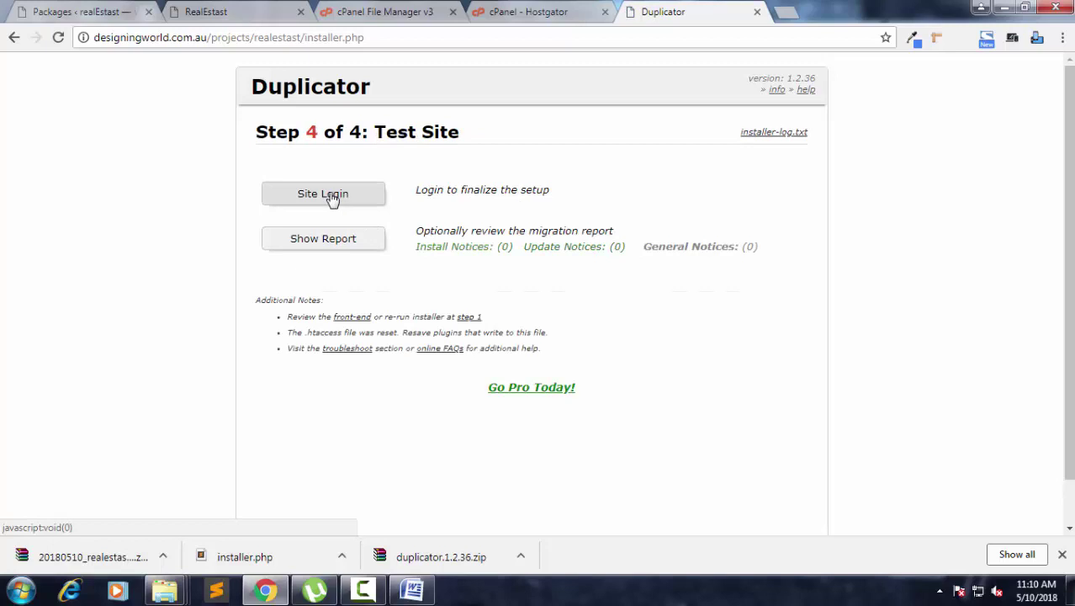
click(332, 198)
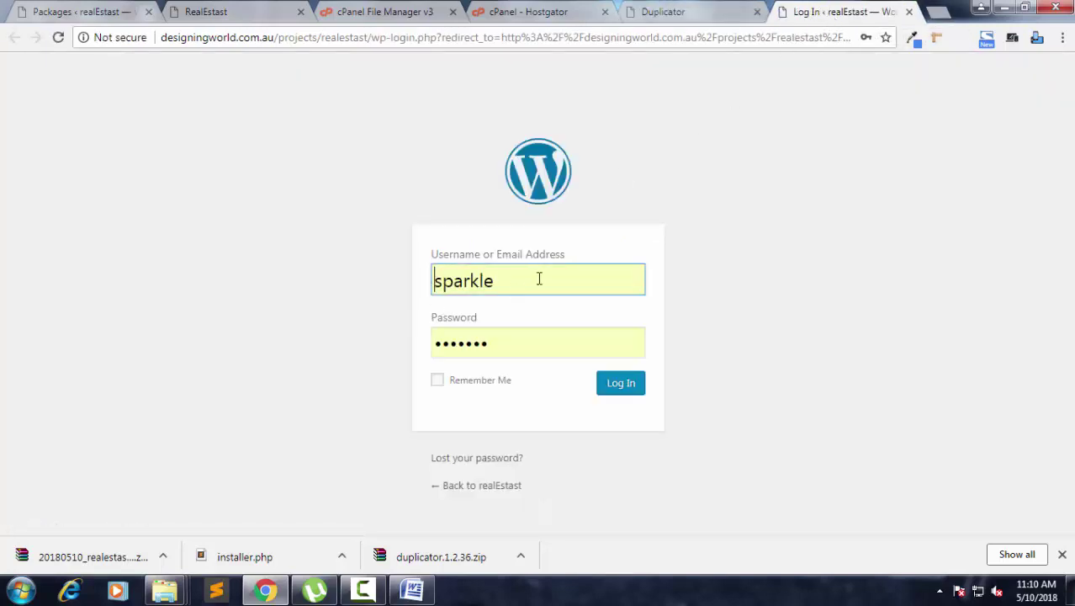
Log in to the migrated site using the saved admin account.
double_click(533, 279)
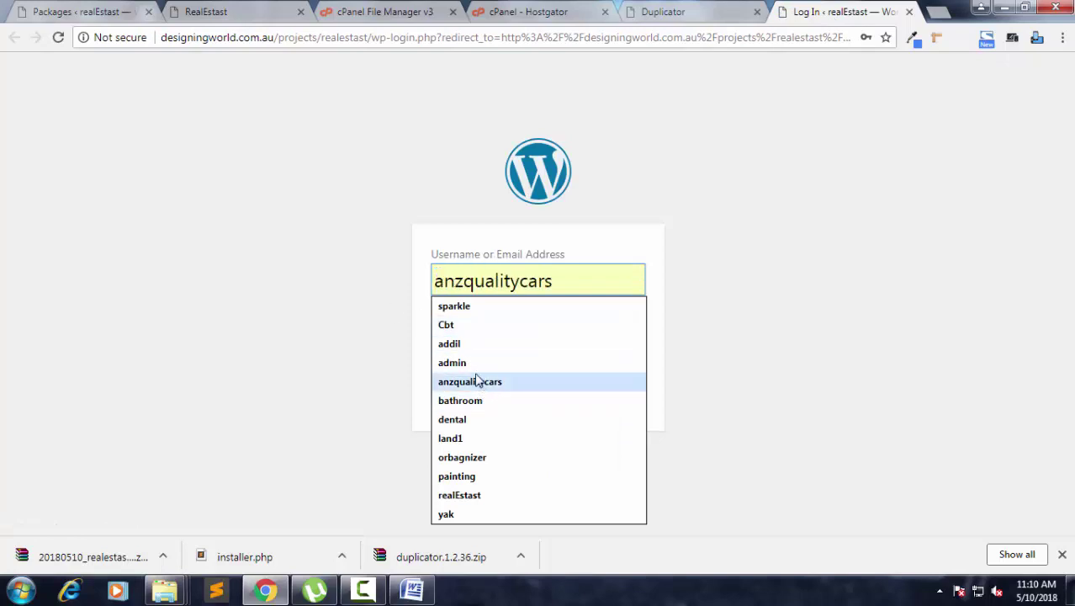
click(494, 495)
click(613, 389)
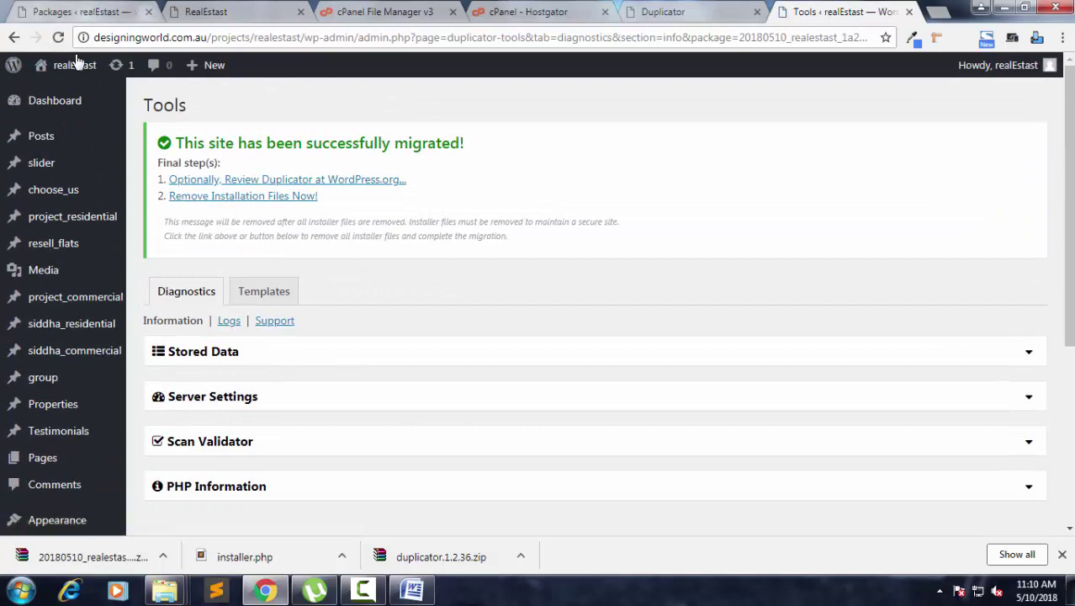
Open the live site's home page in a new tab and reload it.
mouse_move(75, 61)
middle_click(78, 90)
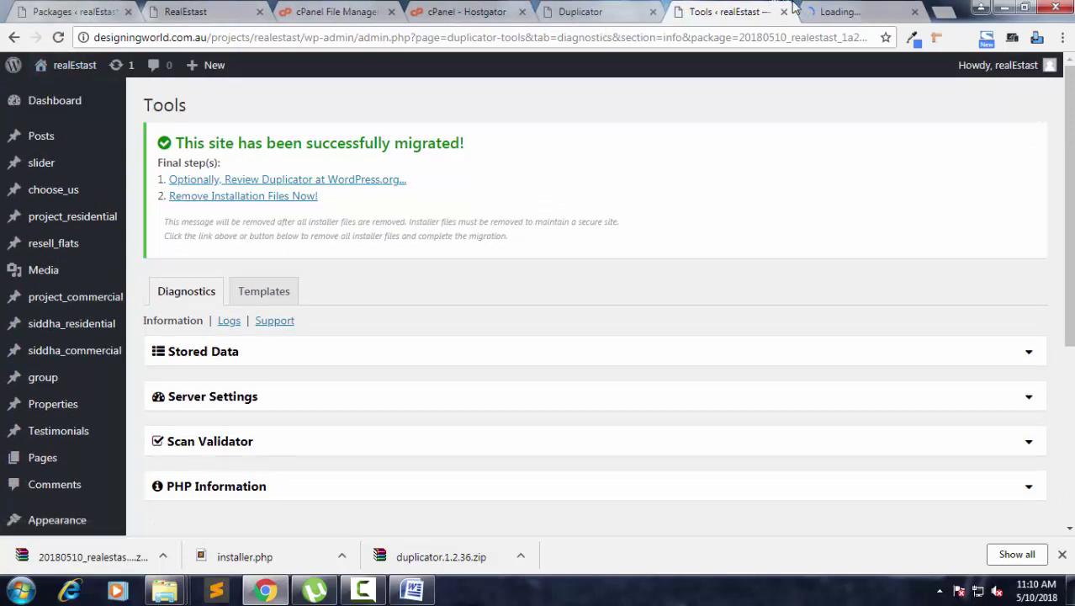
click(839, 10)
click(352, 39)
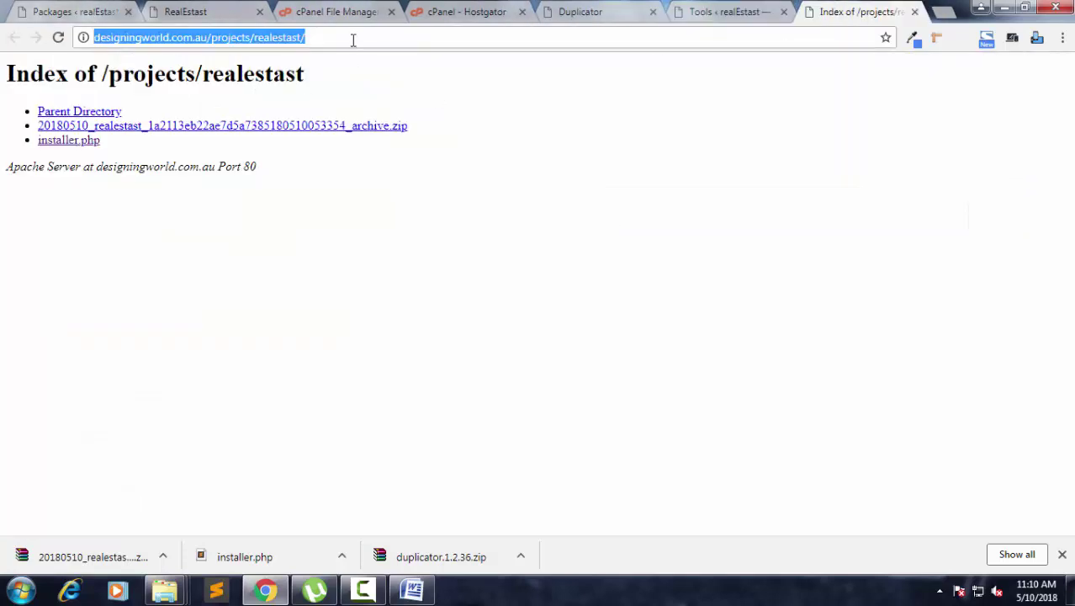
key(Return)
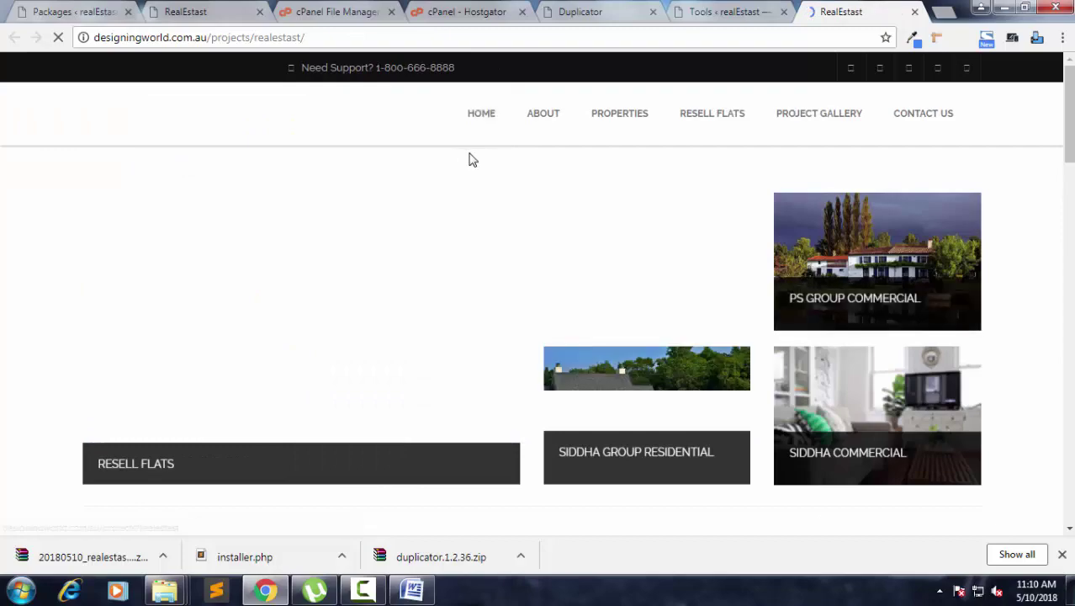
Scroll through the live home page to check its sections and images load.
scroll(472, 164, down, 2)
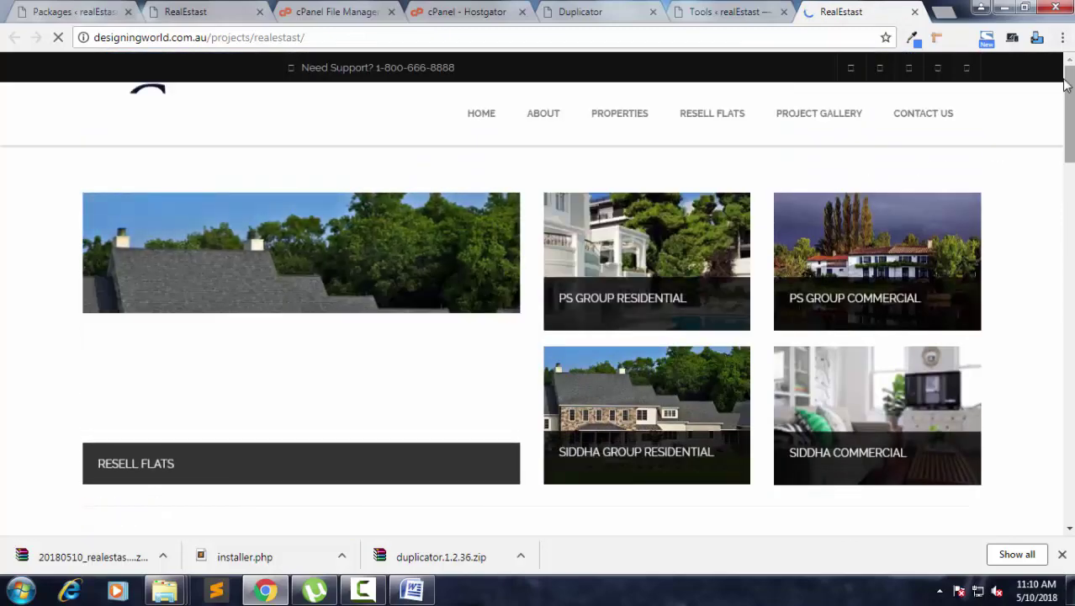
scroll(1039, 116, down, 4)
scroll(1039, 116, down, 10)
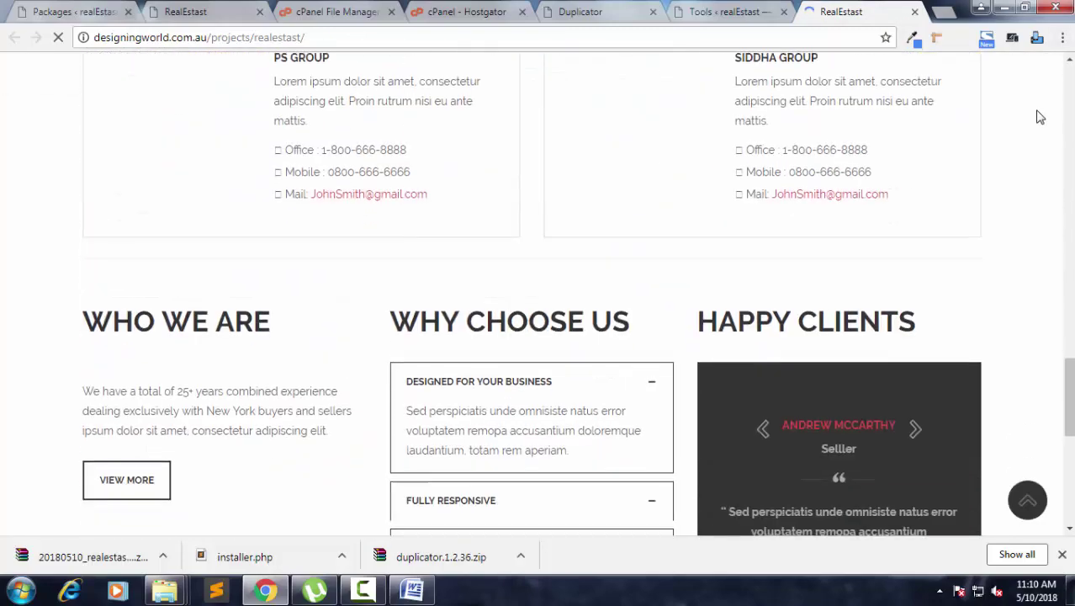
scroll(1042, 116, down, 2)
scroll(1042, 114, up, 9)
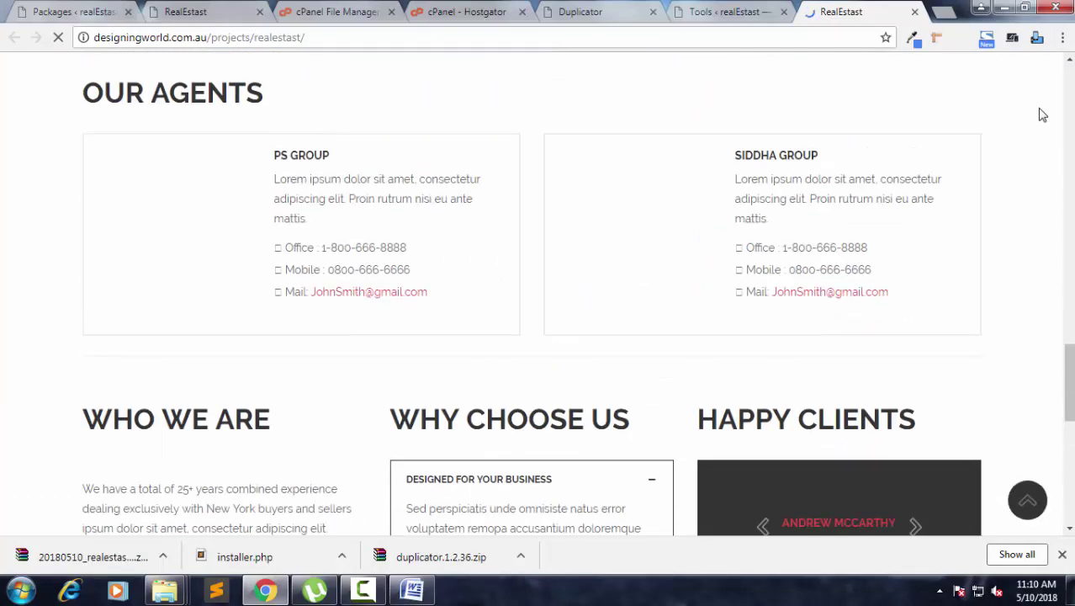
scroll(1042, 115, up, 8)
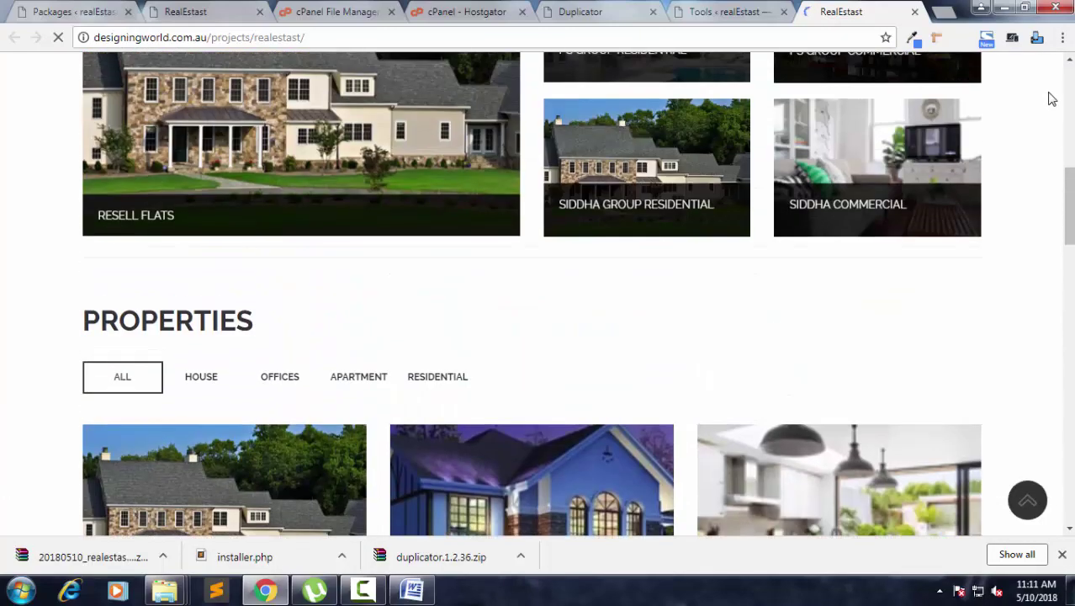
scroll(1058, 96, up, 5)
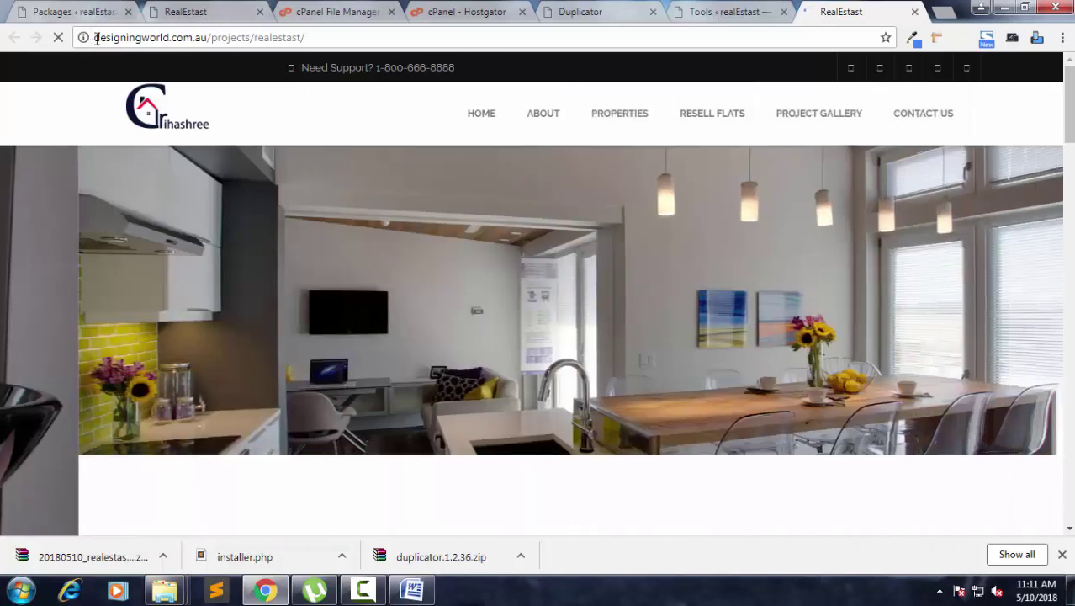
drag(95, 38, 217, 39)
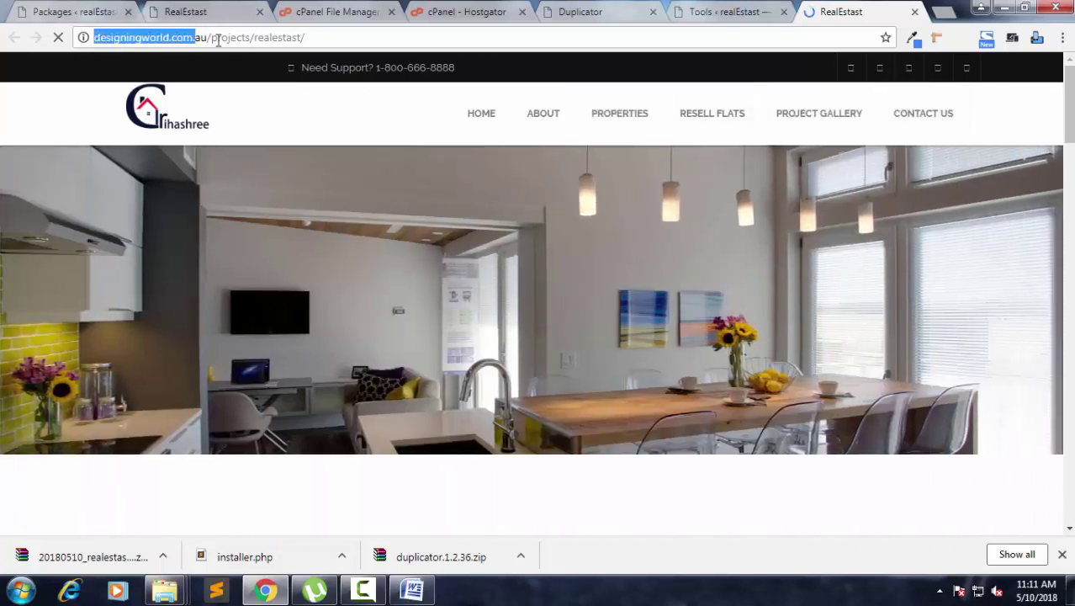
Compare the live site against the localhost copy in the other tab.
click(295, 37)
click(207, 13)
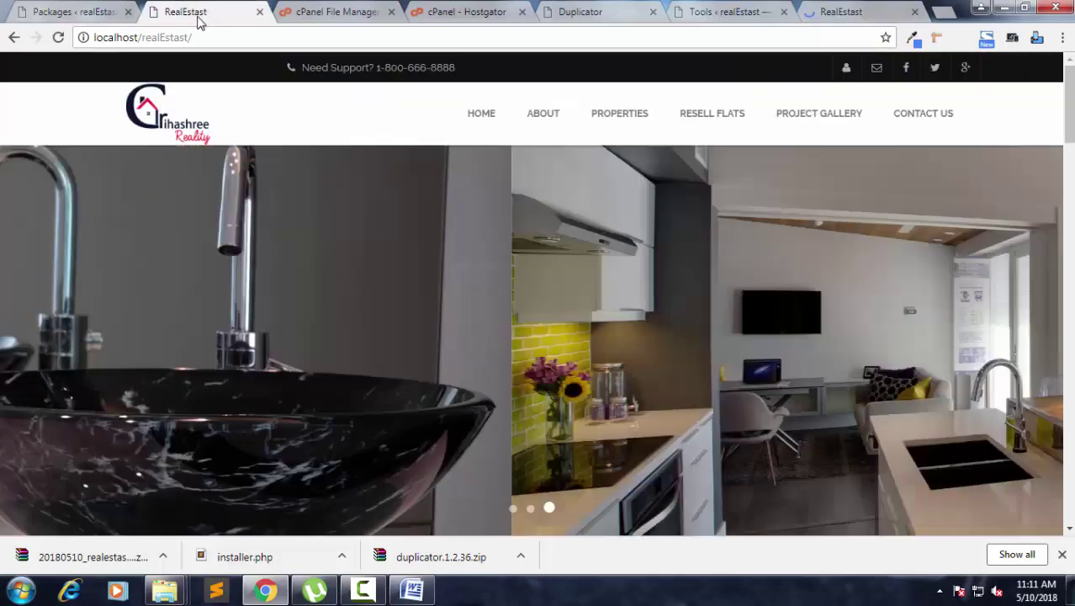
click(96, 37)
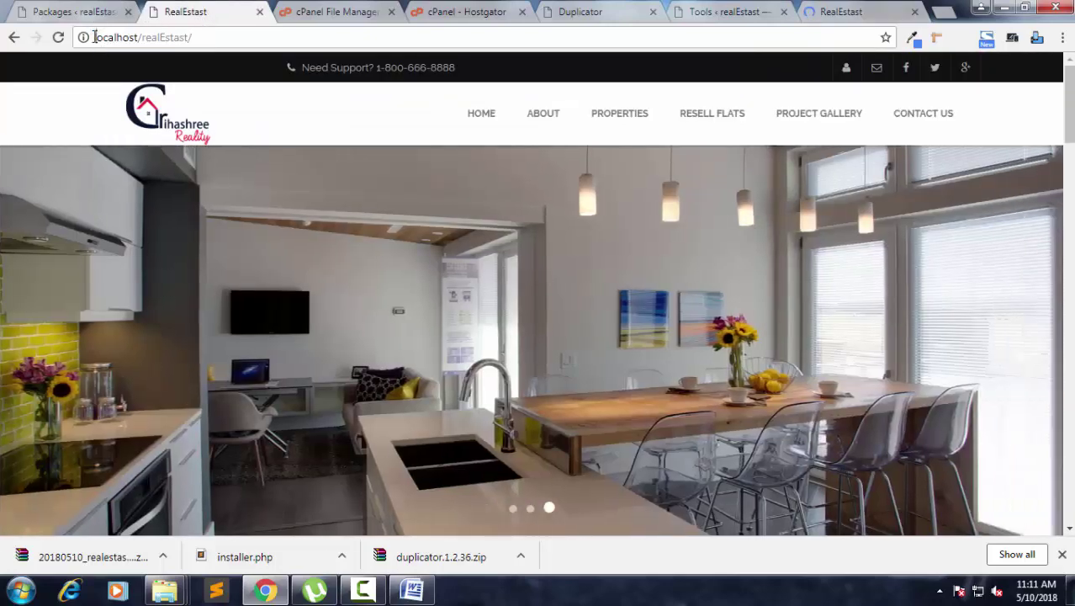
click(307, 31)
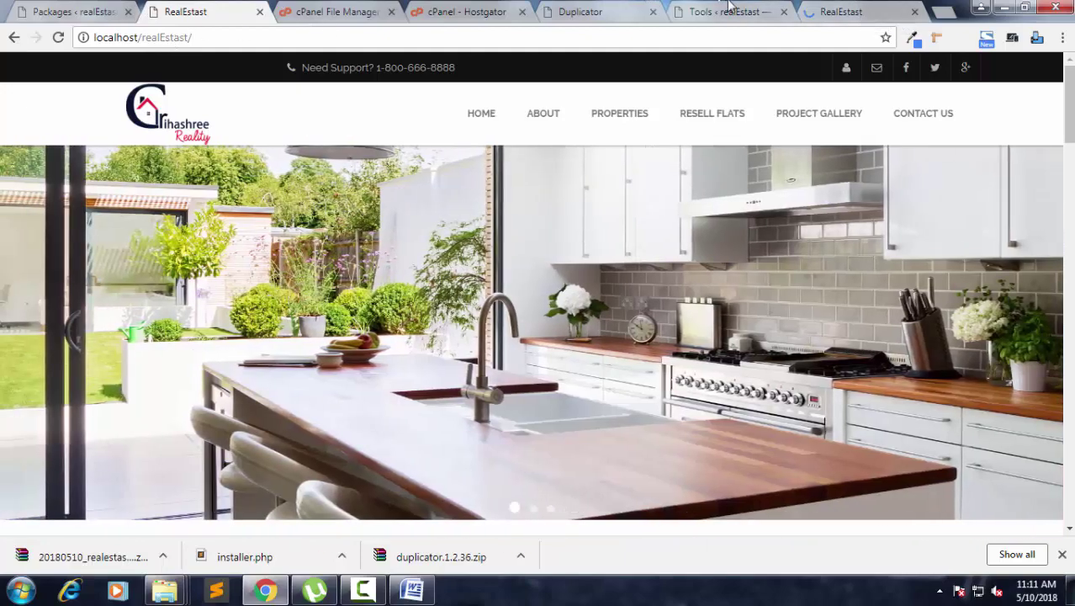
click(893, 8)
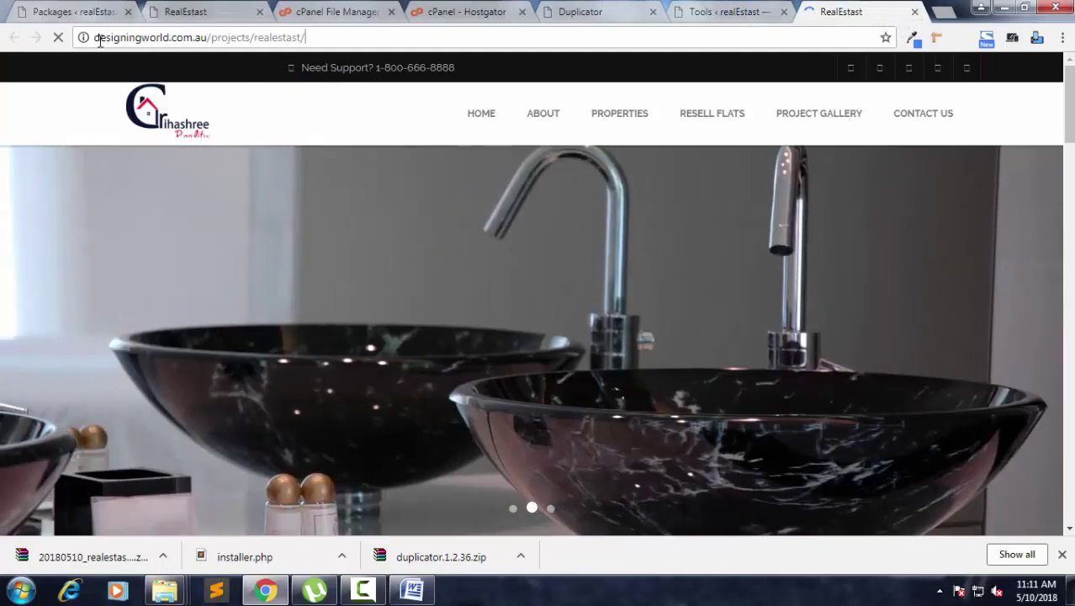
drag(100, 37, 285, 45)
click(389, 38)
scroll(577, 186, down, 10)
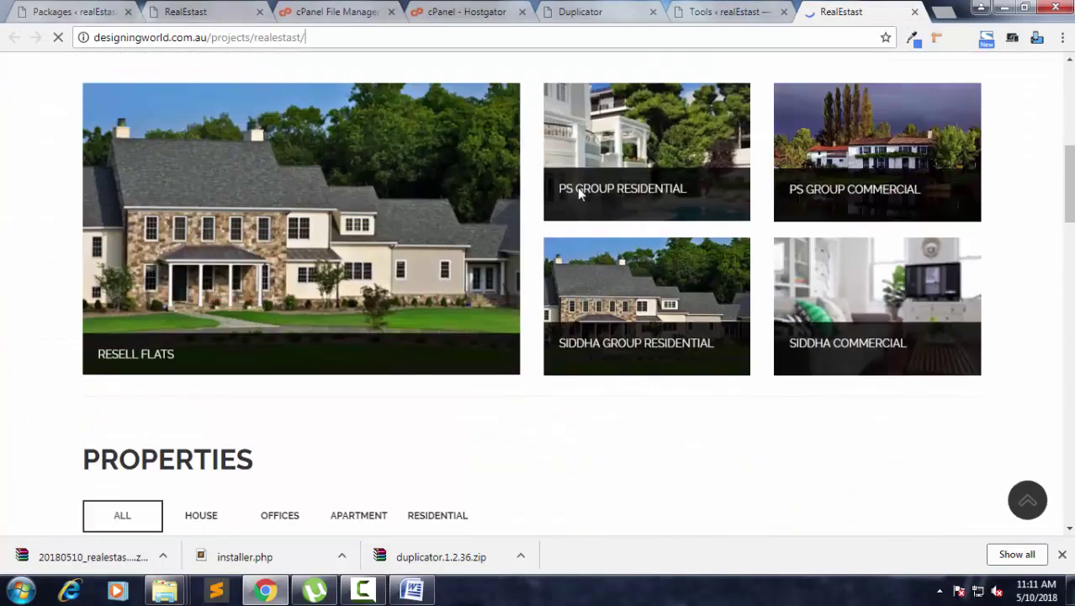
scroll(578, 186, up, 1)
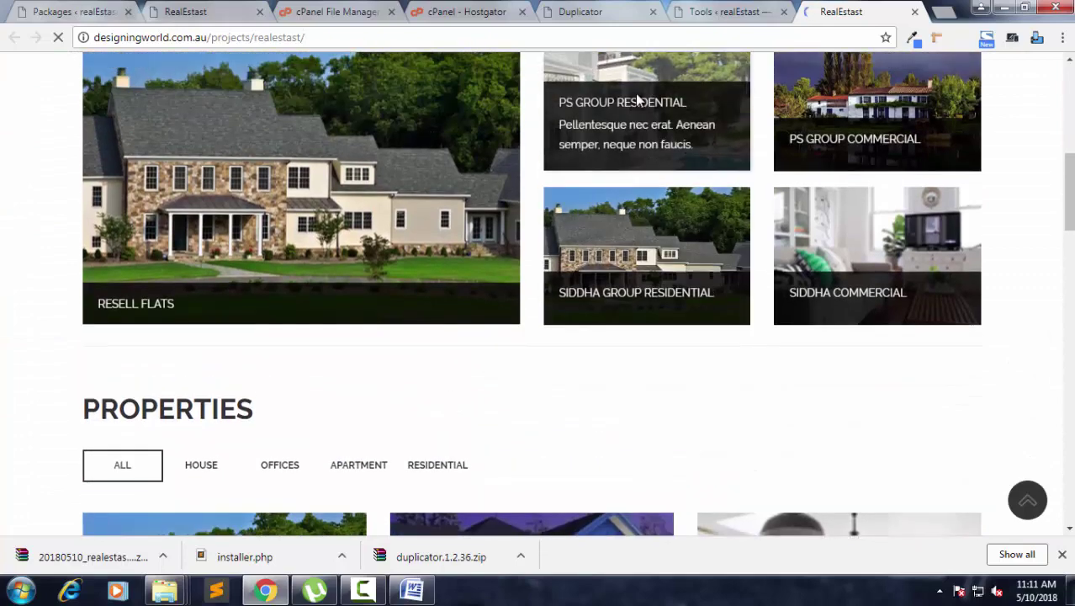
scroll(681, 117, down, 3)
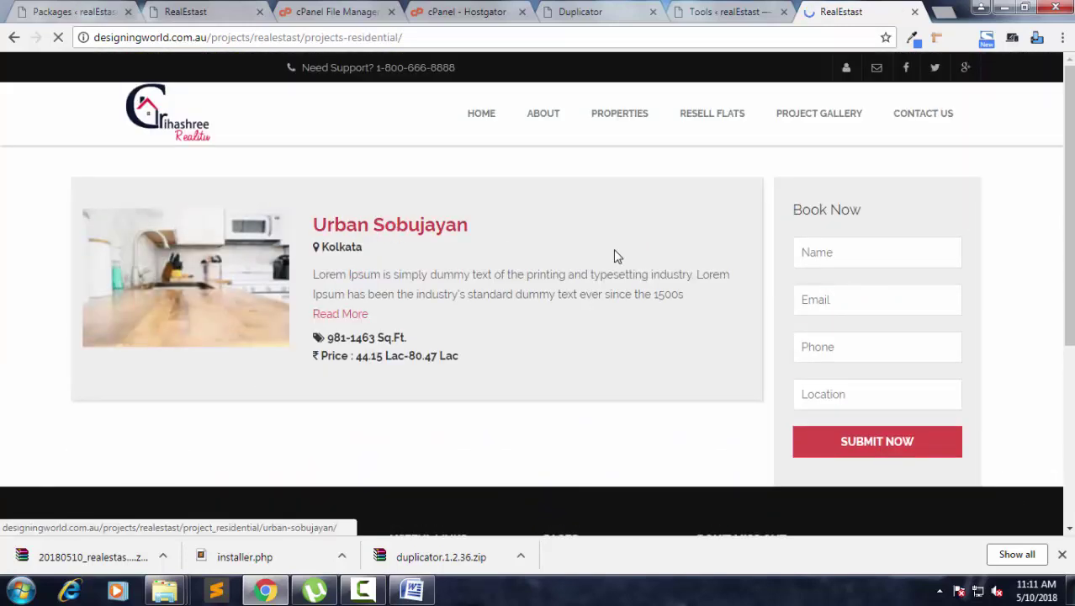
Open the Urban Sobujayan property and browse its gallery images.
click(614, 256)
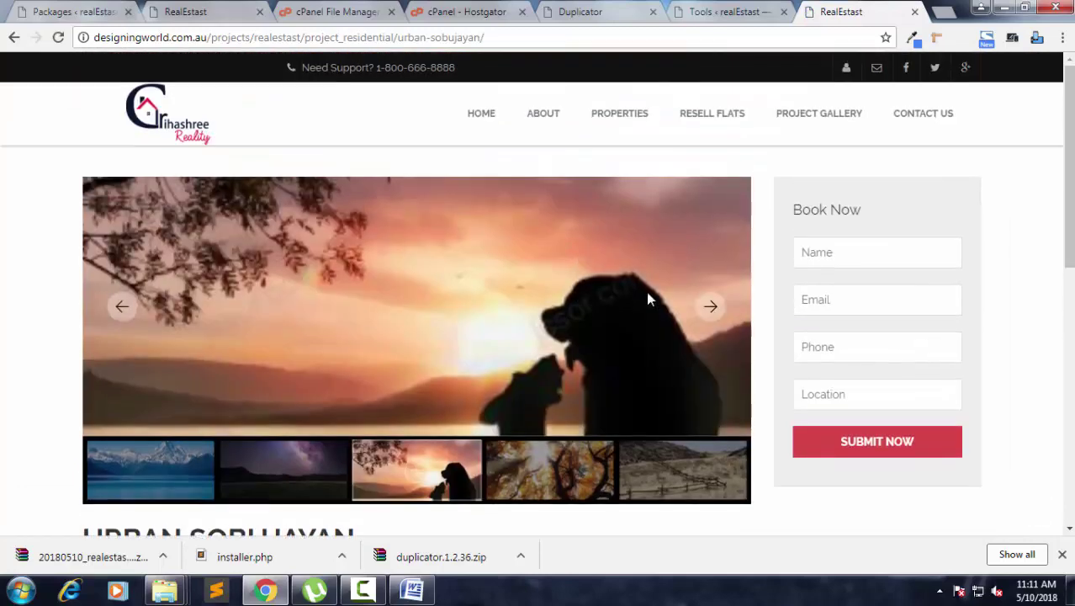
click(711, 307)
click(688, 465)
scroll(589, 404, down, 3)
scroll(591, 404, down, 1)
scroll(566, 223, up, 5)
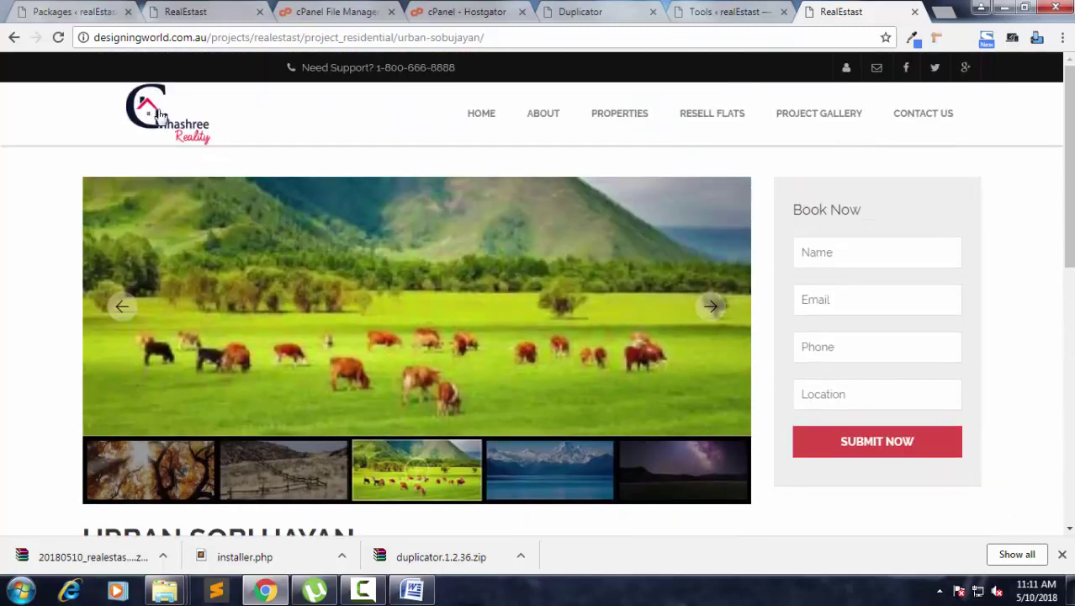
Back on the home page, try the Properties filters, ending on RESIDENTIAL.
click(160, 115)
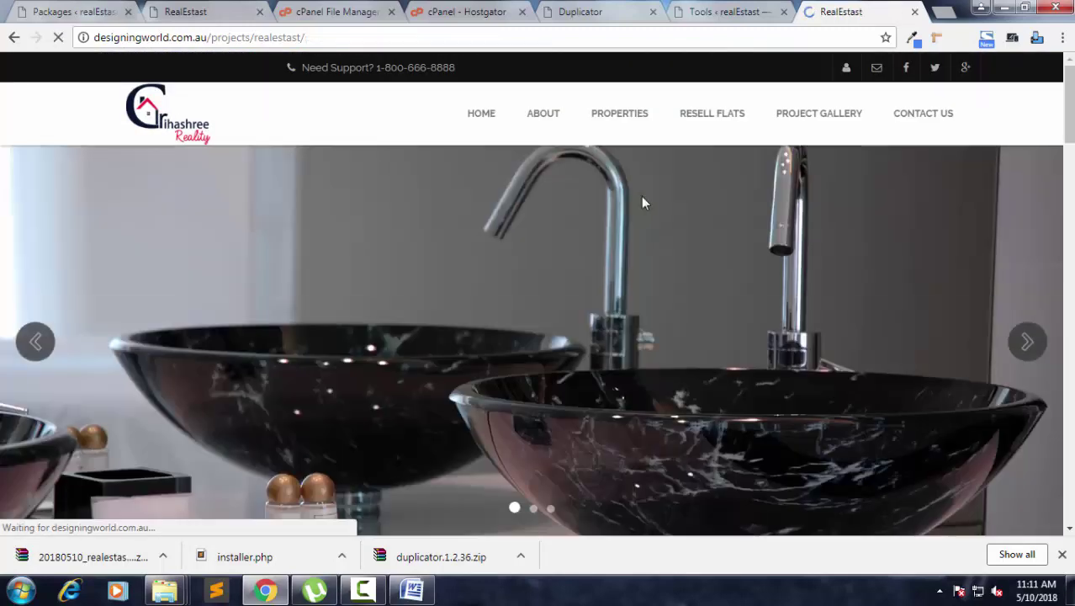
scroll(610, 222, down, 5)
scroll(553, 220, down, 5)
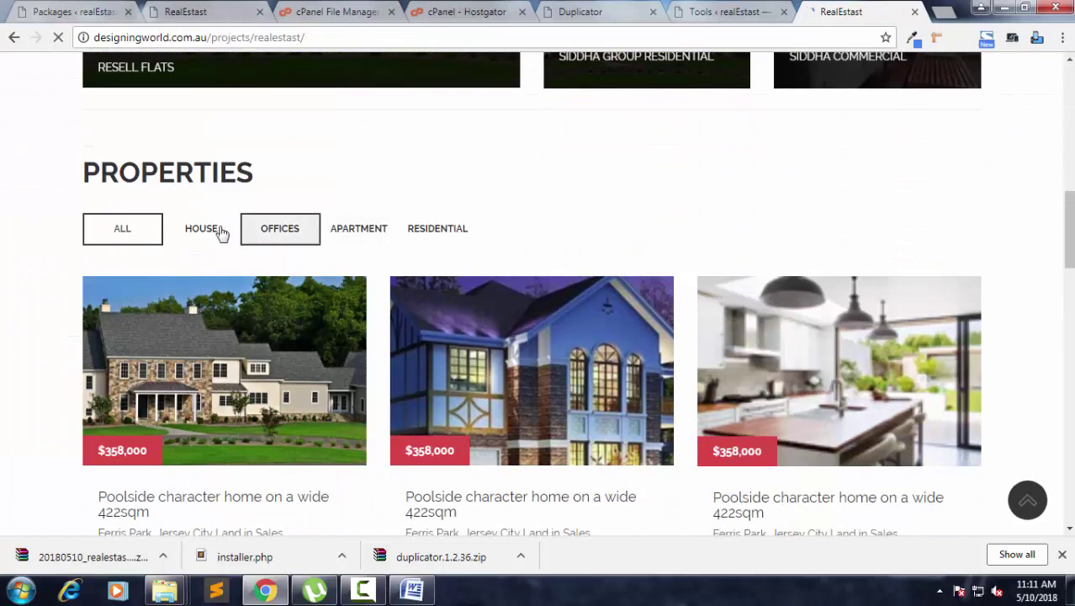
click(223, 229)
click(281, 229)
click(336, 236)
click(446, 231)
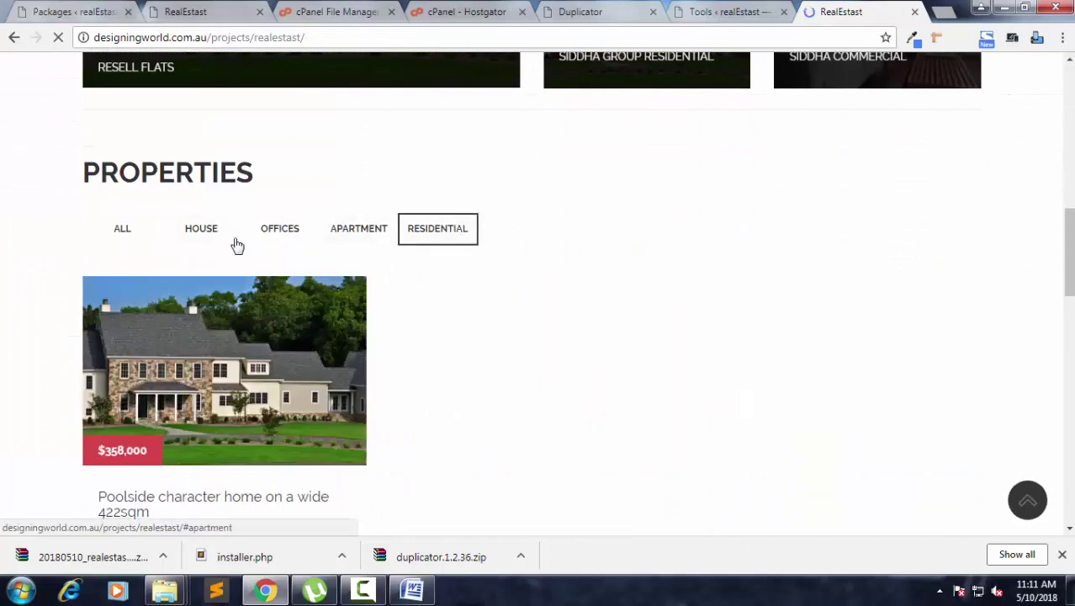